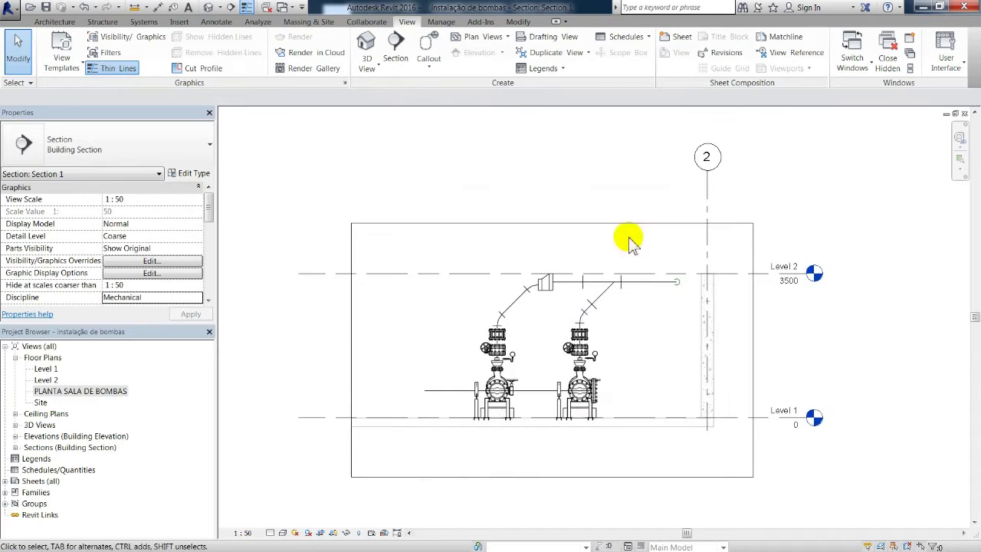
- Set the detail level of the pump room section view to Fine
left_click(285, 520)
middle_click_drag(541, 318, 506, 278)
scroll(674, 233, "up", 1)
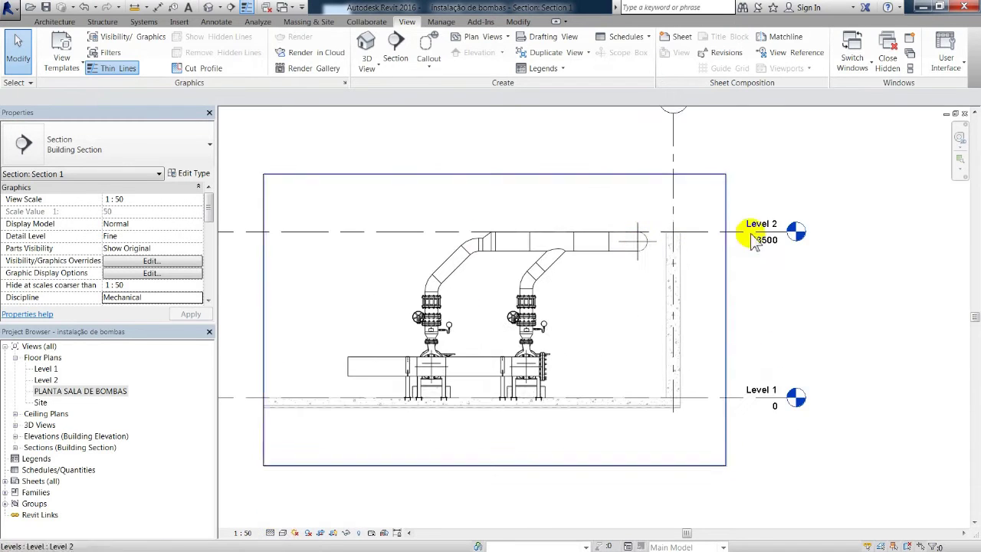
middle_click_drag(823, 250, 853, 257)
- Rename the Section 1 view as CORTE A
left_click(15, 448)
right_click(50, 459)
left_click(107, 418)
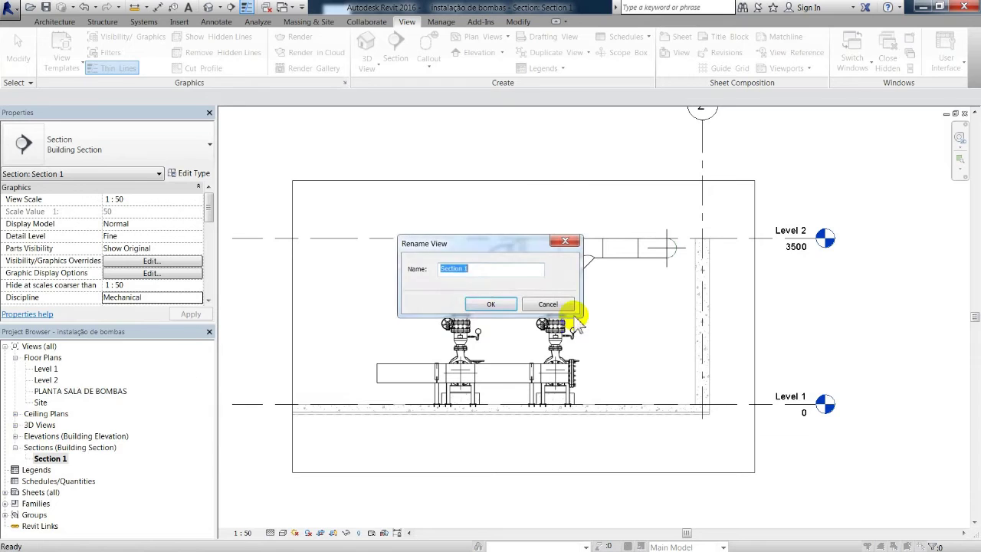
type("CORTE A")
left_click(490, 305)
- Place the CORTE A view on sheet A101 above the pump room plan
left_click(41, 492)
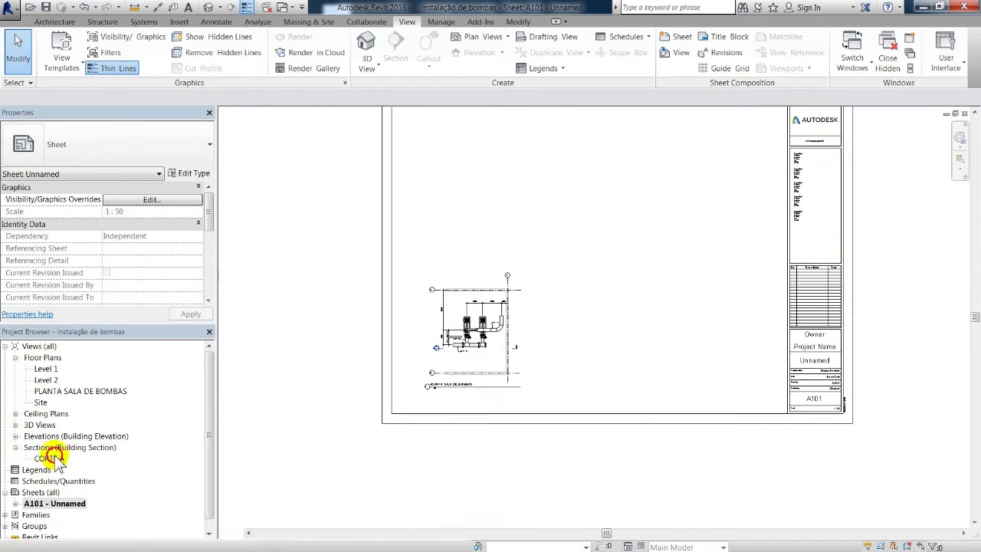
left_click_drag(50, 458, 471, 219)
left_click(475, 221)
scroll(734, 276, "up", 4)
scroll(644, 279, "up", 2)
- Open the Section 1 view across the pump and tag its piping by category
double_click(423, 279)
scroll(422, 278, "up", 2)
scroll(506, 280, "down", 2)
scroll(504, 272, "down", 3)
scroll(488, 243, "up", 4)
left_click(216, 22)
left_click(496, 51)
scroll(381, 329, "up", 2)
scroll(383, 331, "up", 2)
left_click(364, 301)
- Add a vertical linear dimension string from the floor through the suction header centre to the upper pipe centre
scroll(460, 241, "down", 3)
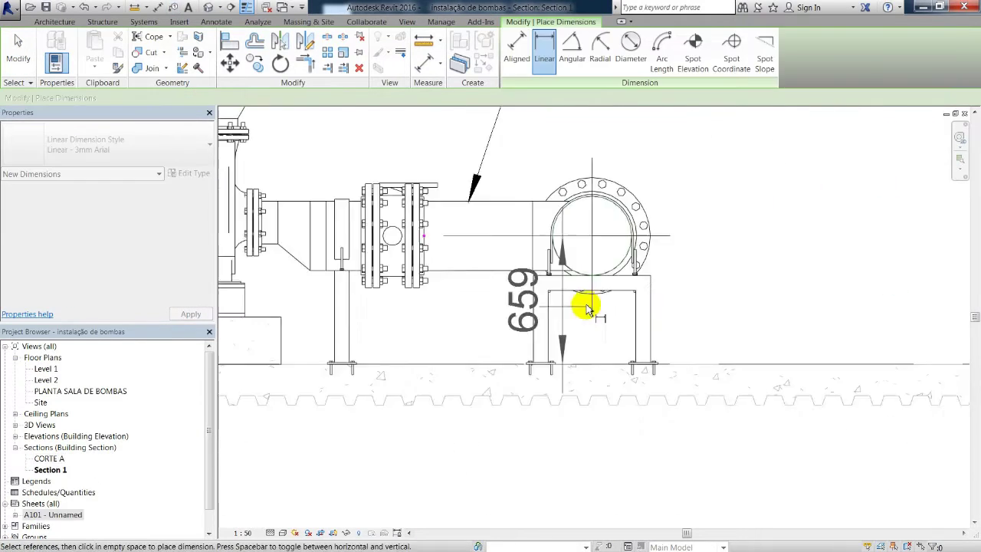
scroll(496, 268, "down", 1)
scroll(497, 268, "down", 2)
left_click(409, 143)
scroll(697, 219, "down", 1)
left_click(696, 219)
key("Escape")
key("Escape")
scroll(609, 252, "down", 1)
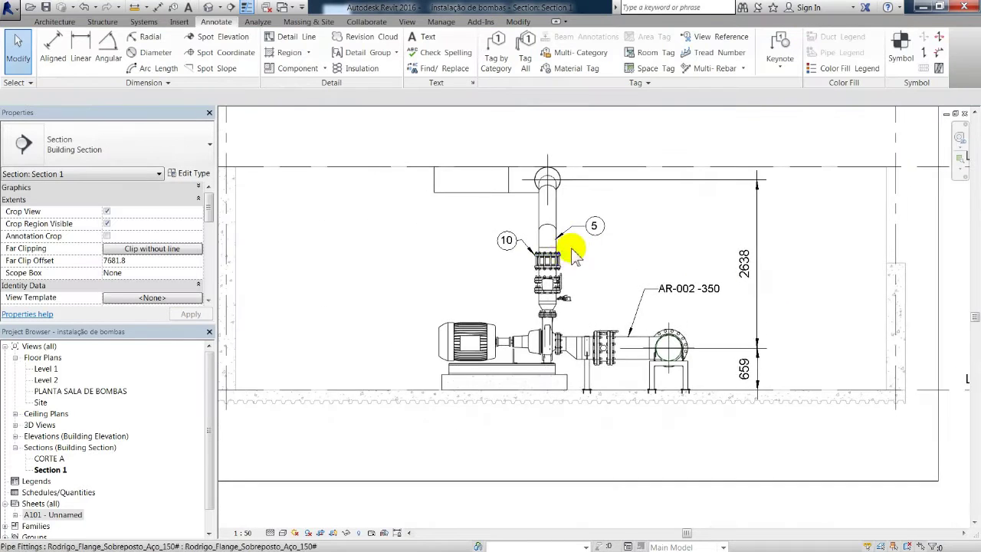
scroll(575, 257, "down", 2)
- Rename the remaining Section 1 view as CORTE B
right_click(51, 469)
left_click(77, 404)
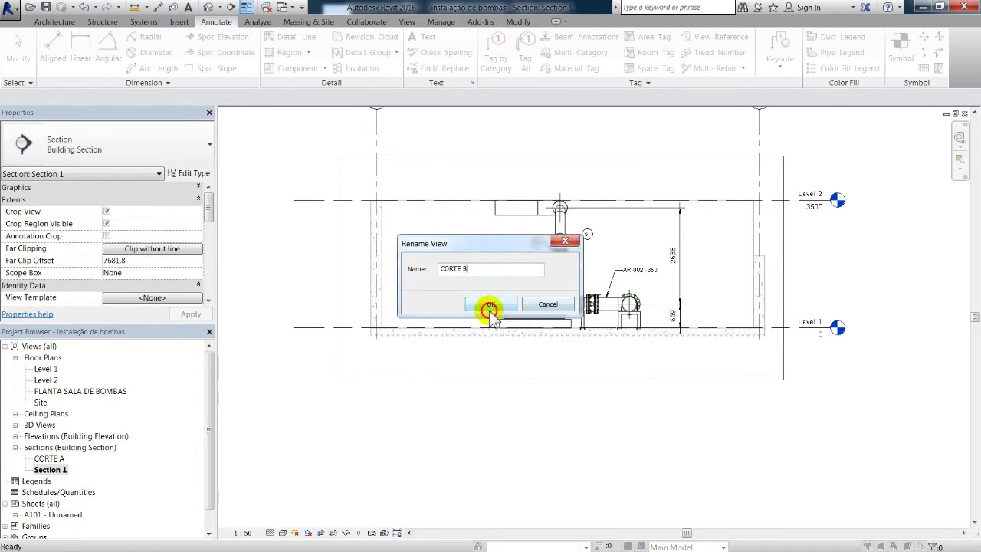
type("CORTE B")
left_click(490, 307)
- Place the CORTE B view on sheet A101 beside CORTE A
double_click(54, 514)
left_click_drag(51, 469, 755, 222)
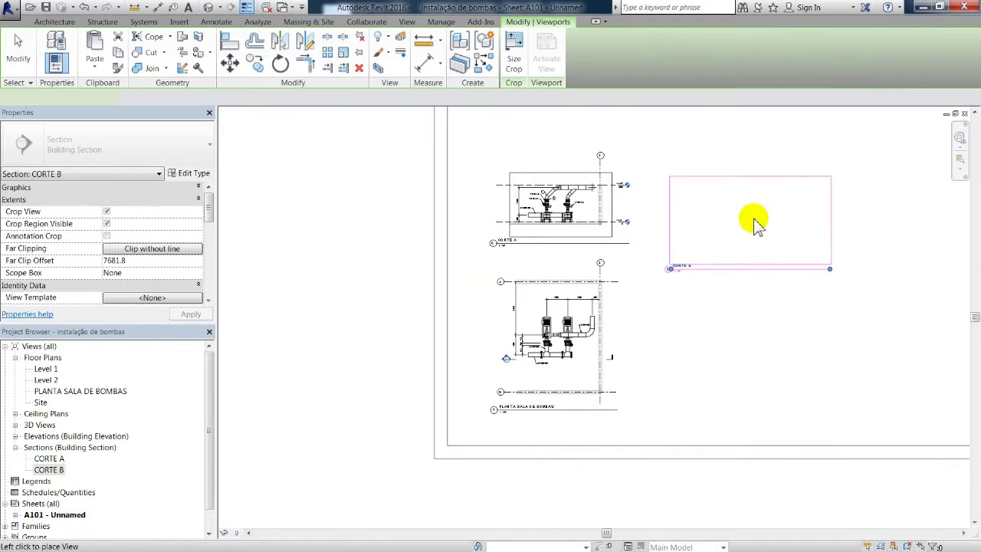
left_click(741, 197)
scroll(689, 240, "up", 3)
scroll(733, 247, "down", 3)
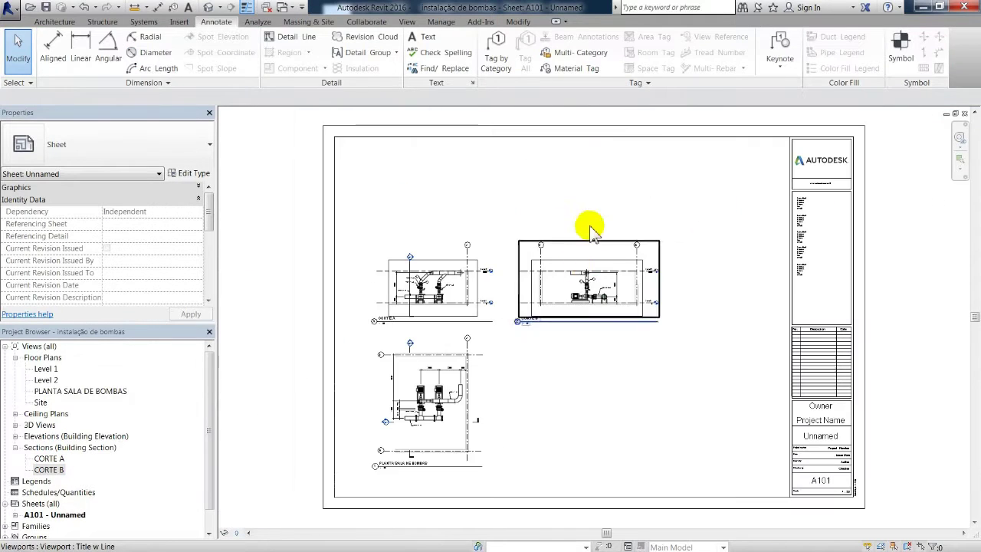
- Move all three viewports together towards the upper-left corner of the sheet's drawing area
left_click(591, 230)
left_click(491, 296, "ctrl")
left_click(427, 394, "ctrl")
left_click_drag(427, 394, 401, 300)
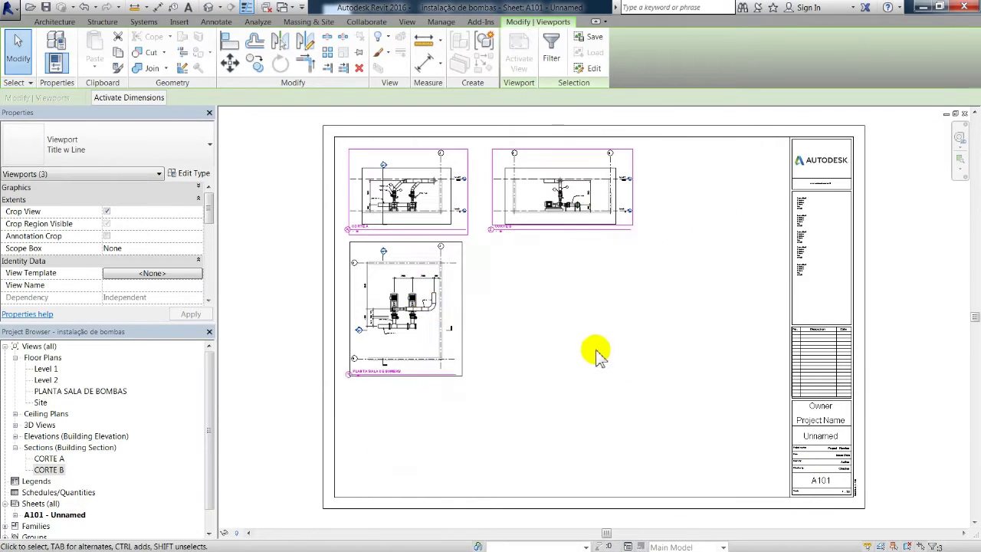
left_click(598, 354)
- Open the {3D} view and set its visual style to Realistic
left_click(14, 425)
double_click(68, 435)
left_click(282, 533)
left_click(299, 506)
scroll(153, 459, "down", 3)
left_click(71, 493)
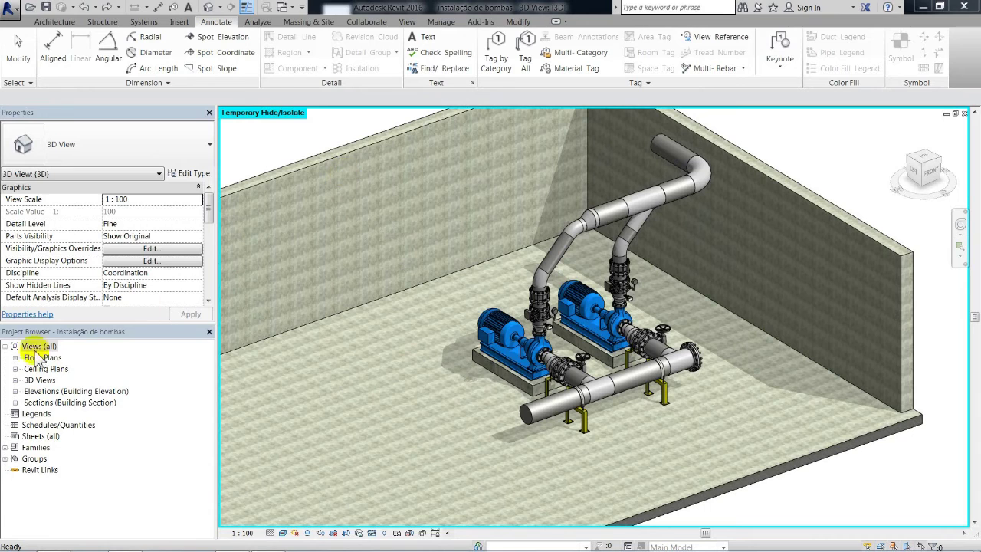
- Open the Level 1 floor plan and delete the two section markers crossing the pumps
left_click(15, 358)
double_click(45, 369)
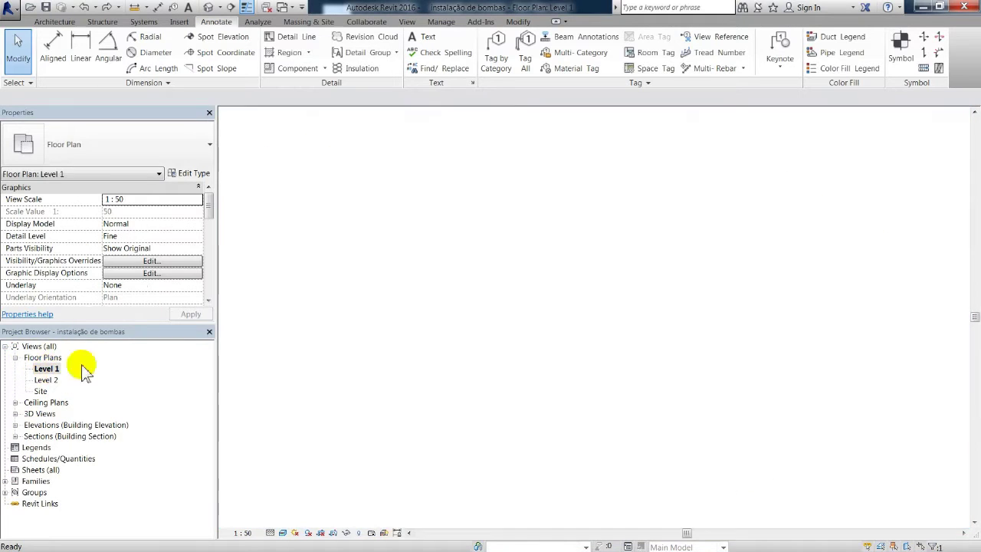
scroll(642, 322, "up", 4)
scroll(649, 262, "up", 2)
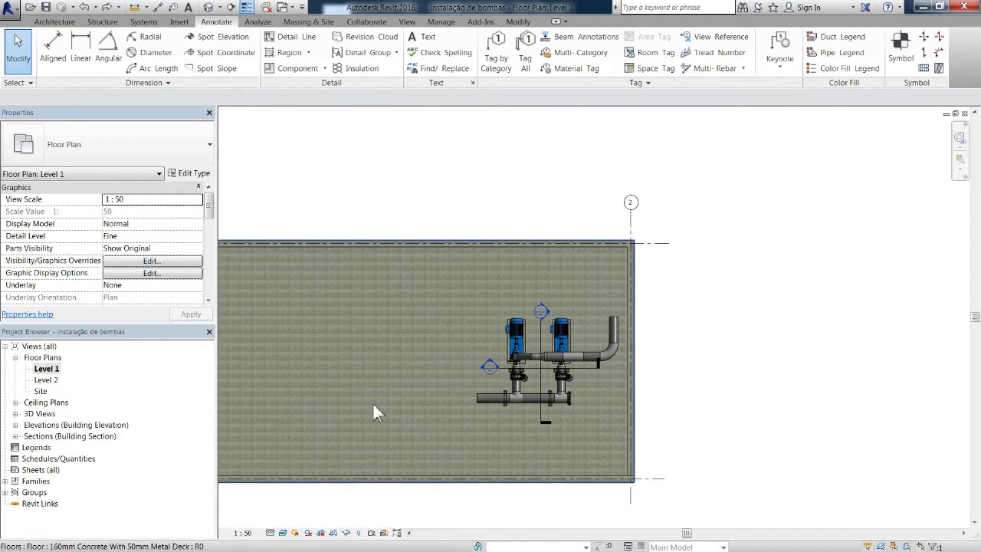
left_click(538, 381)
key("Delete")
left_click(529, 323)
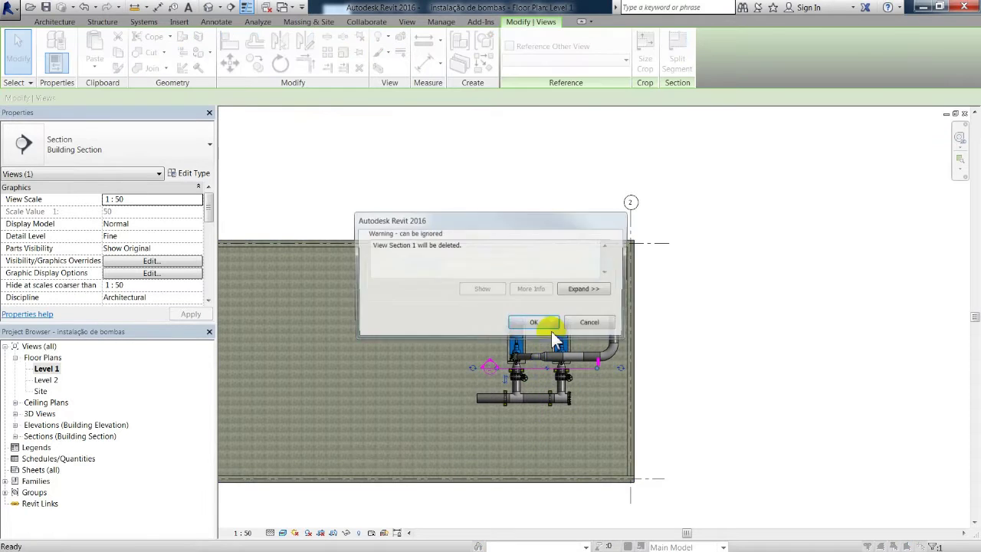
left_click(552, 324)
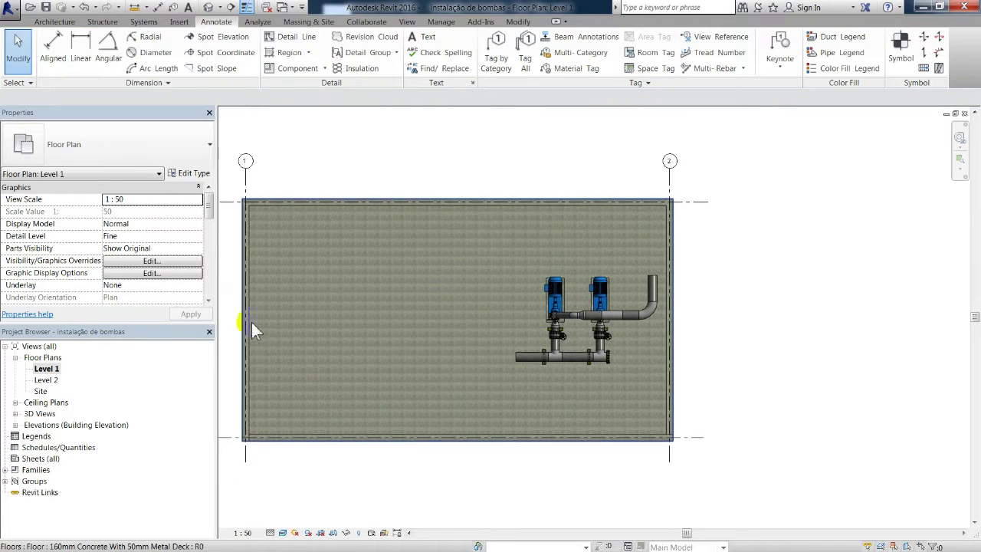
- Duplicate the Level 1 floor plan view
double_click(46, 370)
right_click(48, 370)
mouse_move(125, 223)
left_click(244, 228)
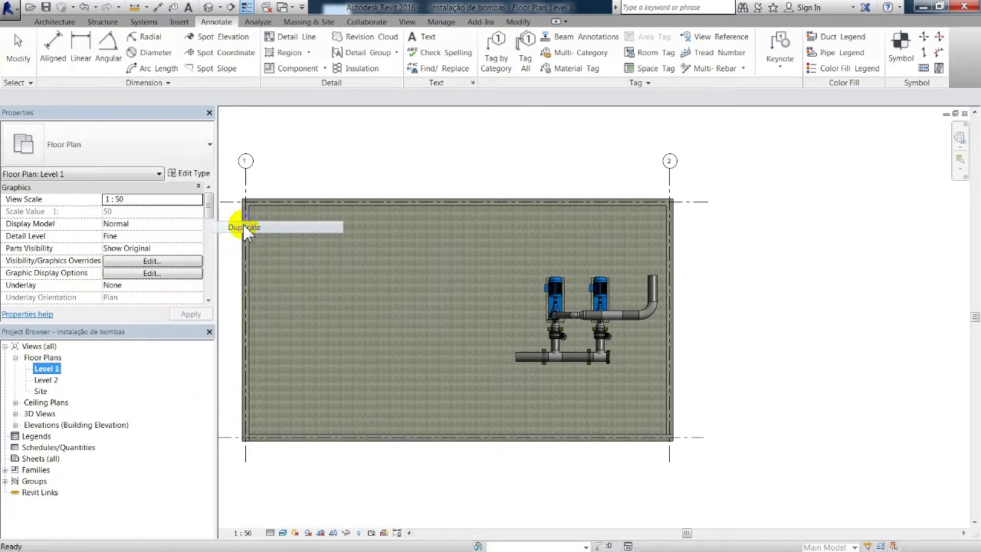
- Set the duplicated floor plan's visual style to Hidden Line
left_click(283, 534)
left_click(311, 405)
scroll(692, 350, "up", 3)
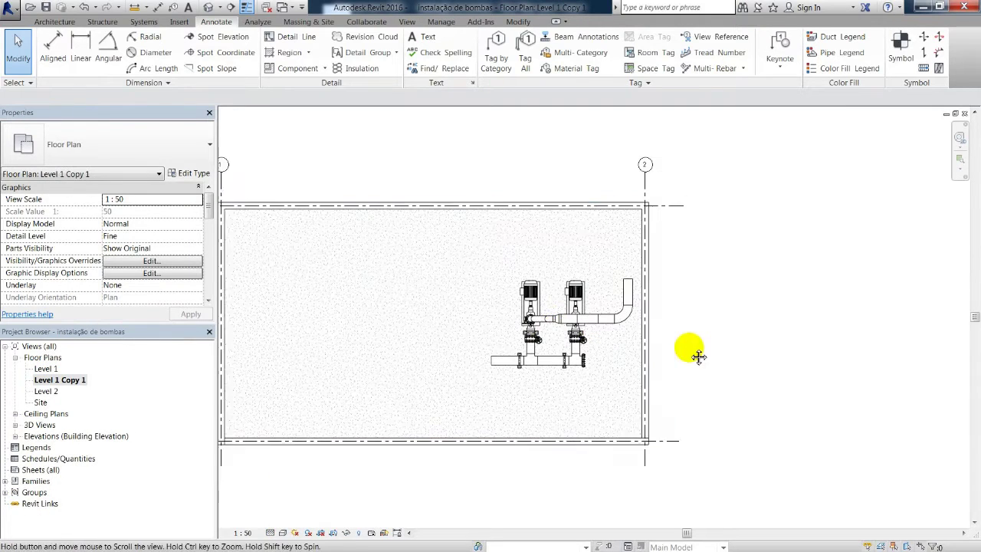
scroll(574, 360, "up", 2)
scroll(571, 360, "up", 1)
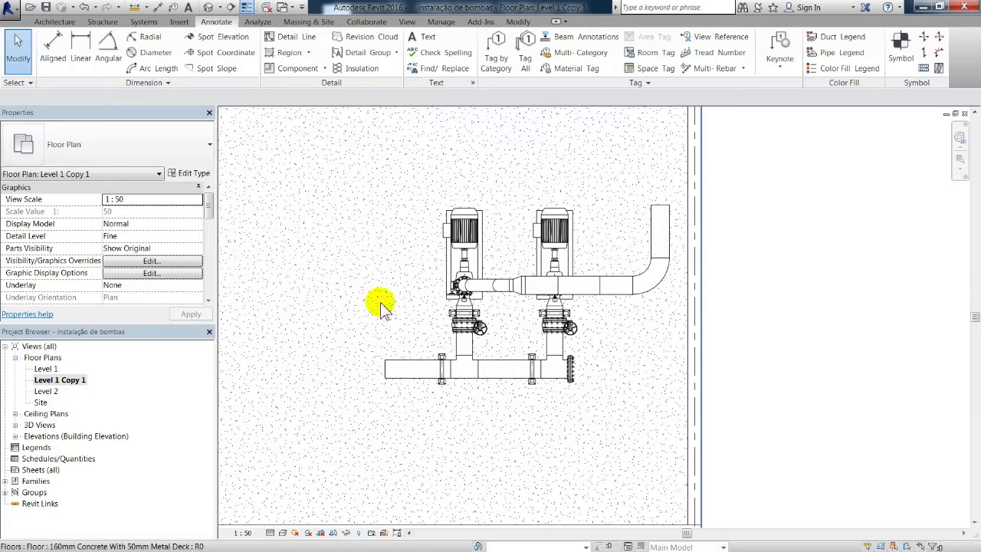
- Remove the surface pattern from the floor structure's Concrete, Cast-in-Place gray material by setting it to no pattern
left_click(524, 208)
left_click(198, 174)
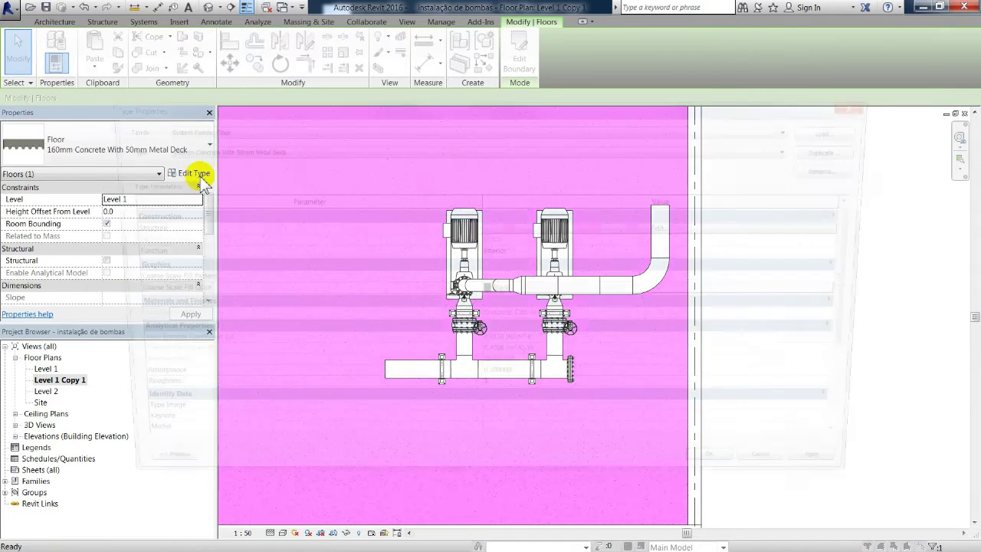
left_click(670, 228)
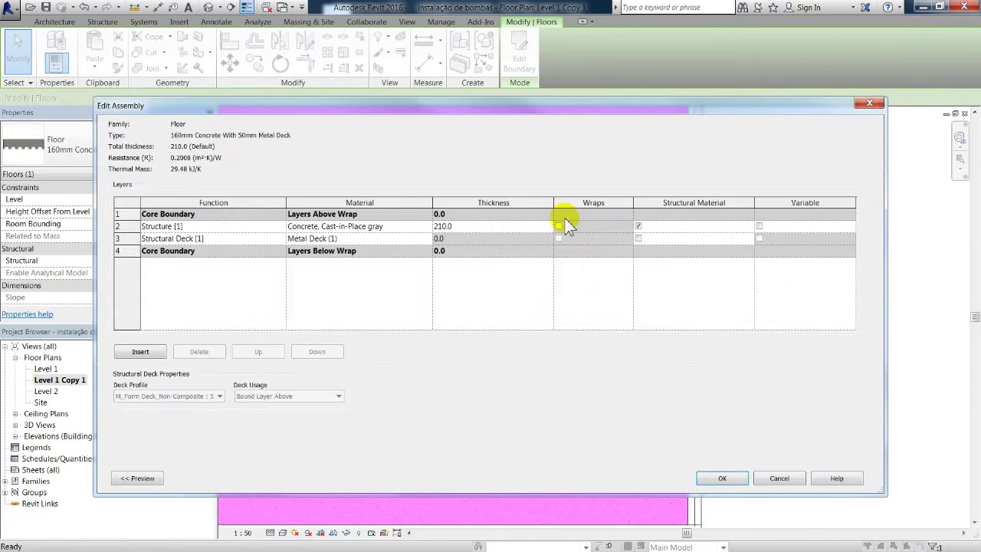
left_click(432, 226)
left_click(429, 226)
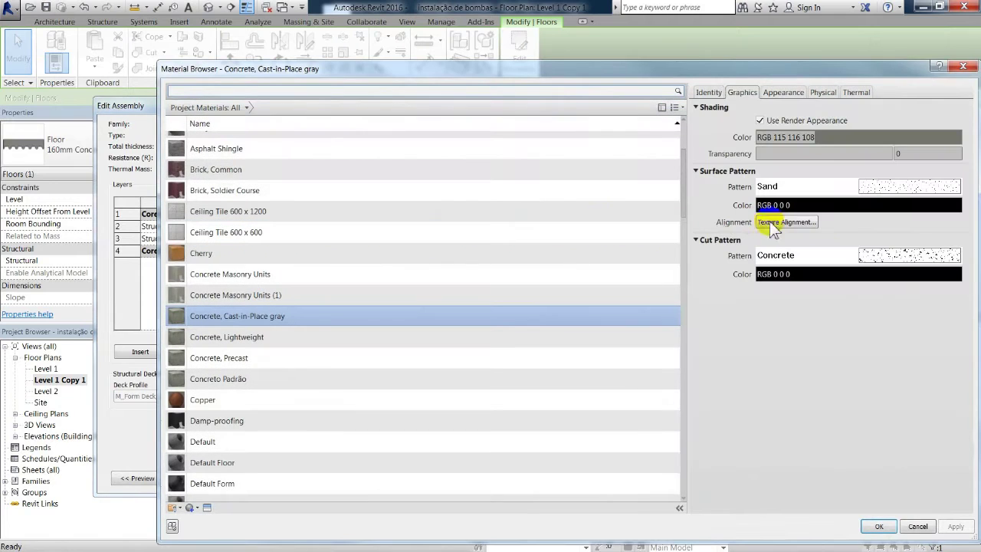
left_click(889, 188)
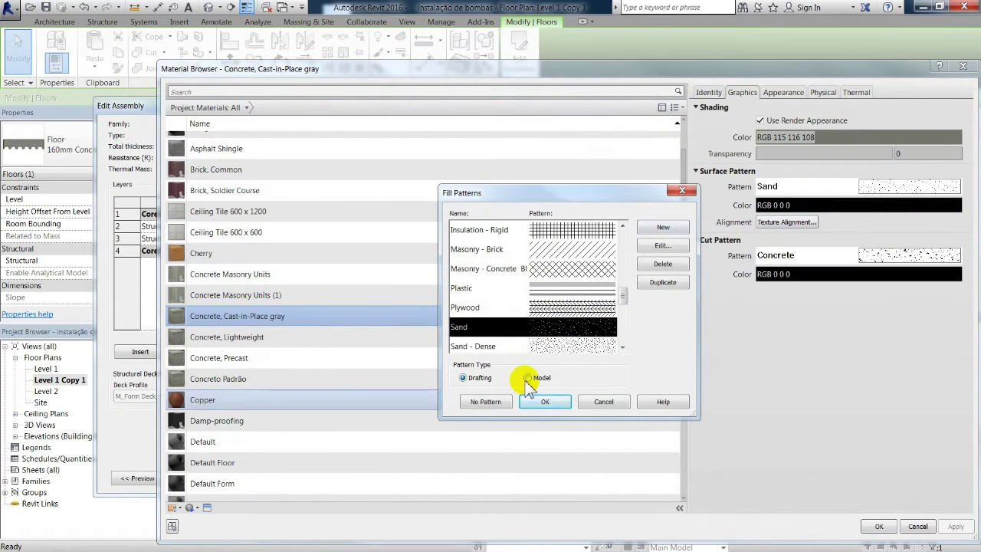
left_click(490, 402)
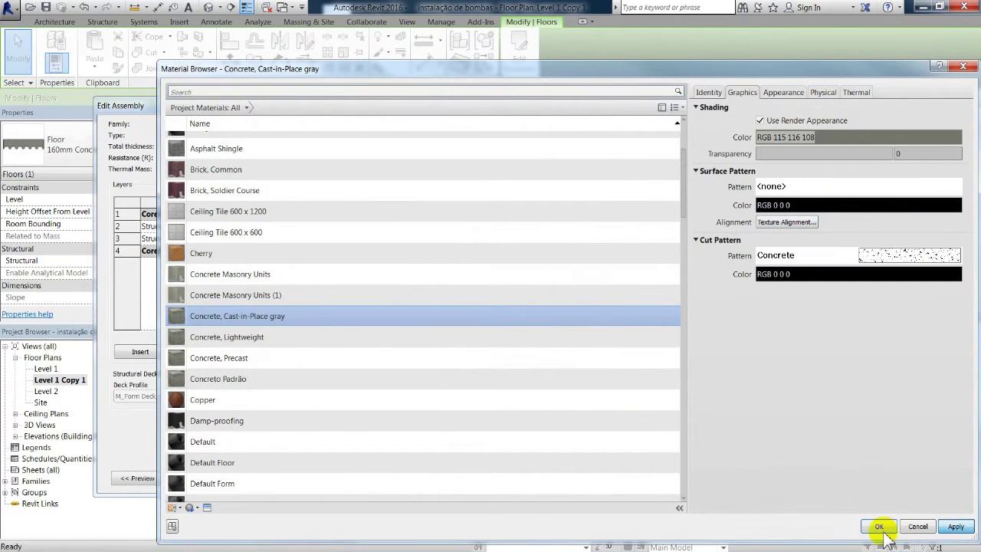
left_click(882, 528)
left_click(719, 478)
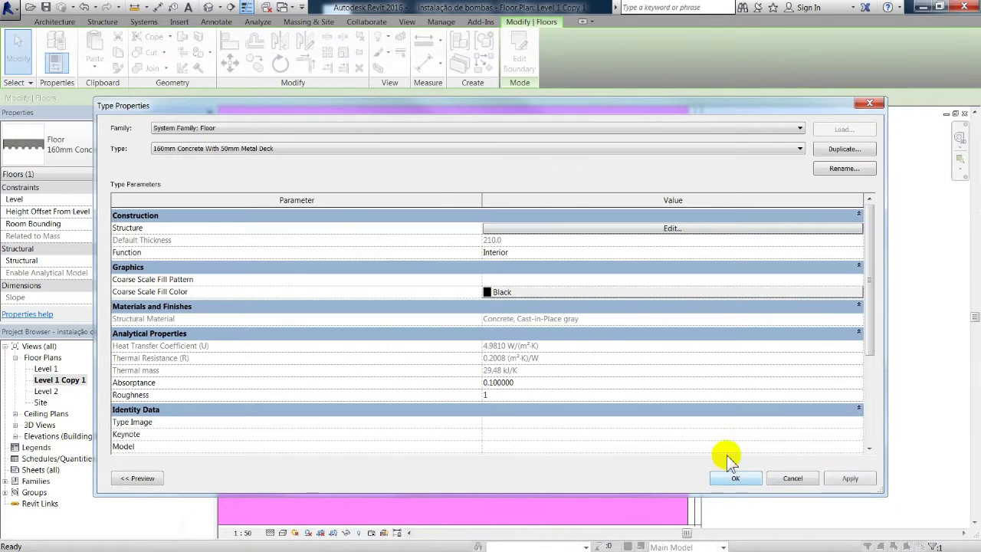
left_click(735, 478)
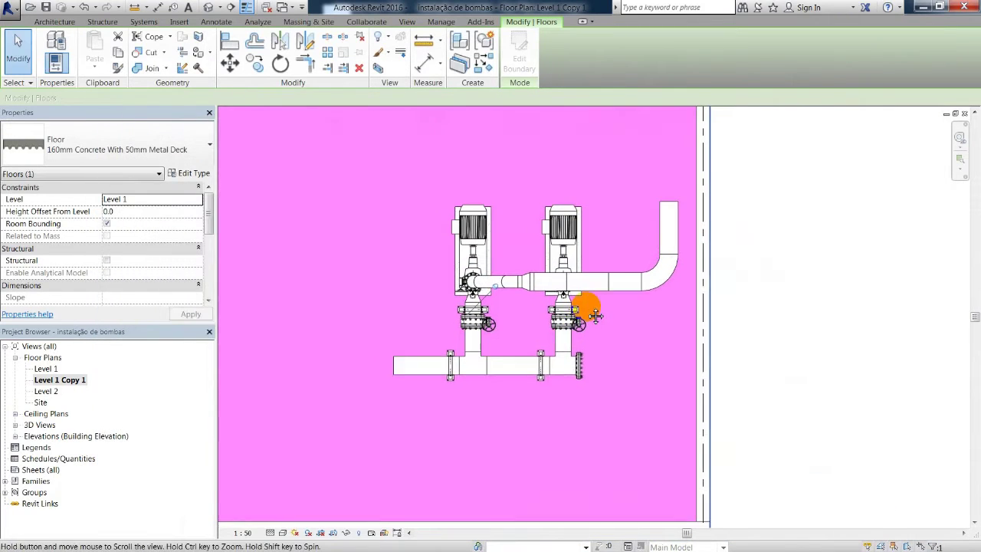
key("Escape")
key("Escape")
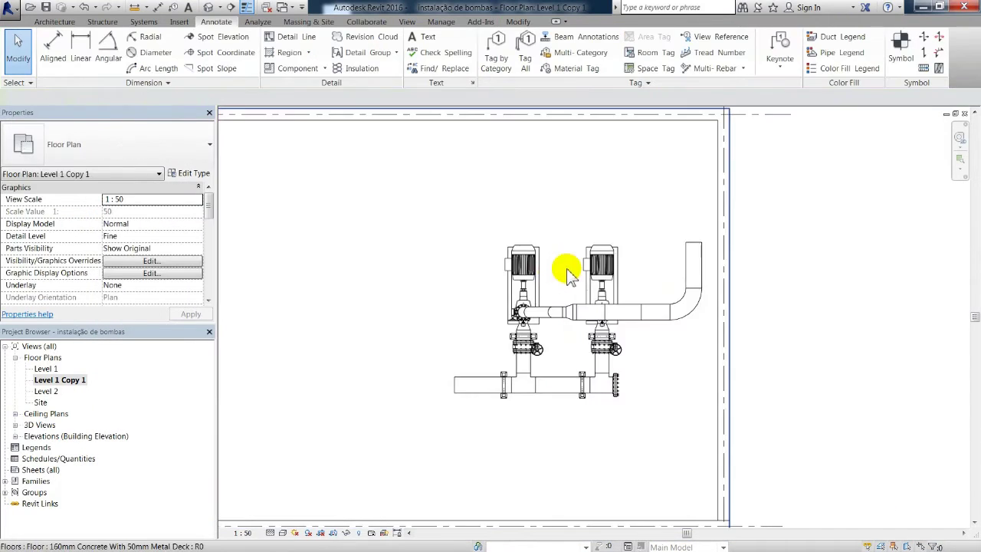
- Rename the duplicated floor plan as PLANTA SALA DE BOMBAS
right_click(70, 380)
left_click(101, 313)
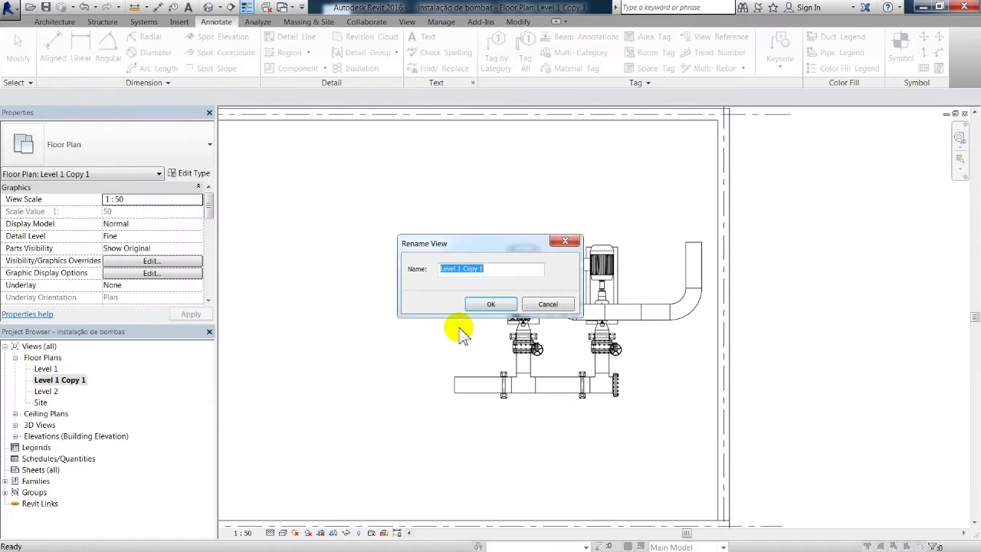
type("PLANTA SALA DE BOMBA")
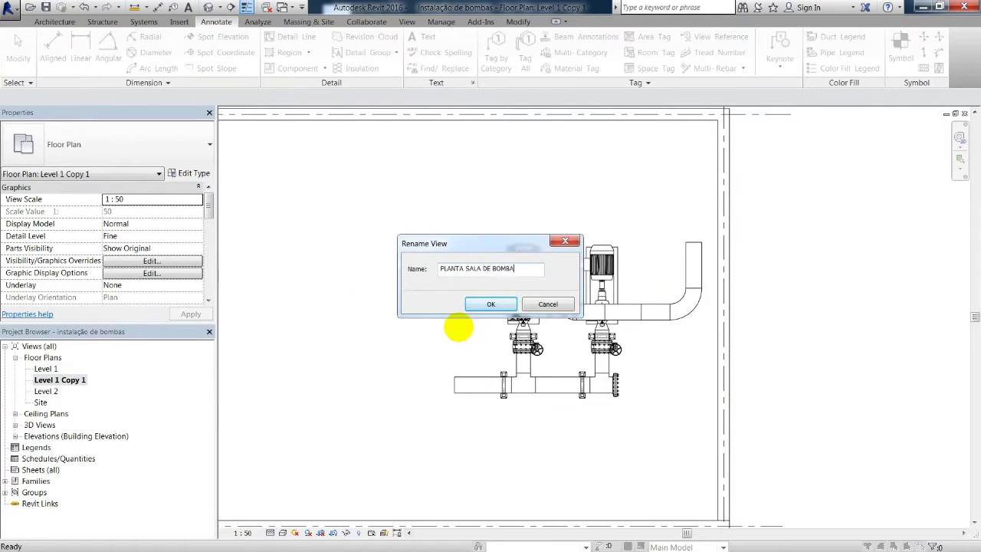
type("S")
key("Return")
- Show the crop region in the PLANTA SALA DE BOMBAS view
scroll(519, 311, "down", 2)
left_click_drag(208, 206, 208, 257)
left_click(107, 236)
scroll(493, 230, "down", 3)
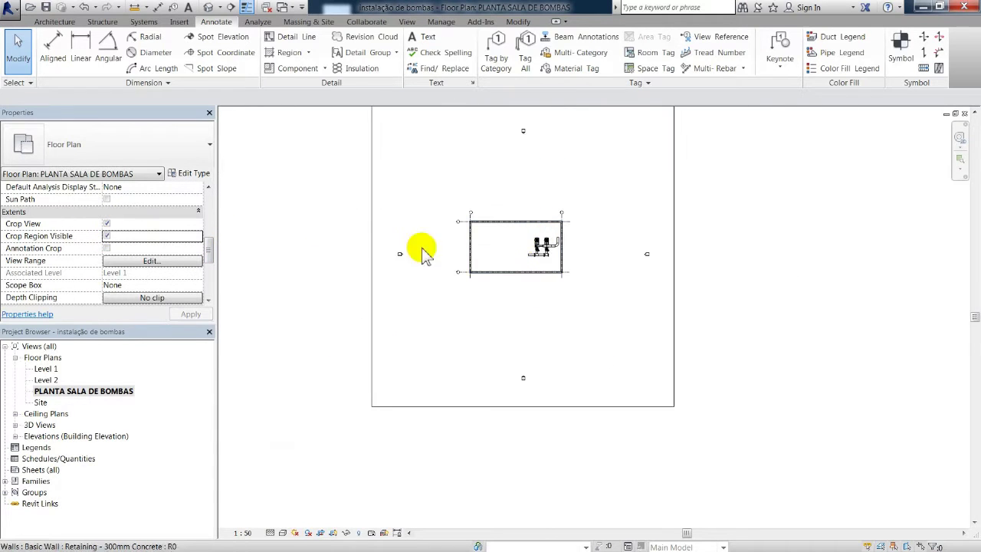
- Shrink the crop region around the pump end of the room and hide the crop boundary
left_click(373, 249)
left_click_drag(522, 258, 605, 361)
left_click_drag(666, 332, 560, 336)
middle_click(621, 317)
middle_click(621, 317)
middle_click_drag(622, 318, 527, 356)
left_click(108, 236)
middle_click_drag(452, 258, 480, 258)
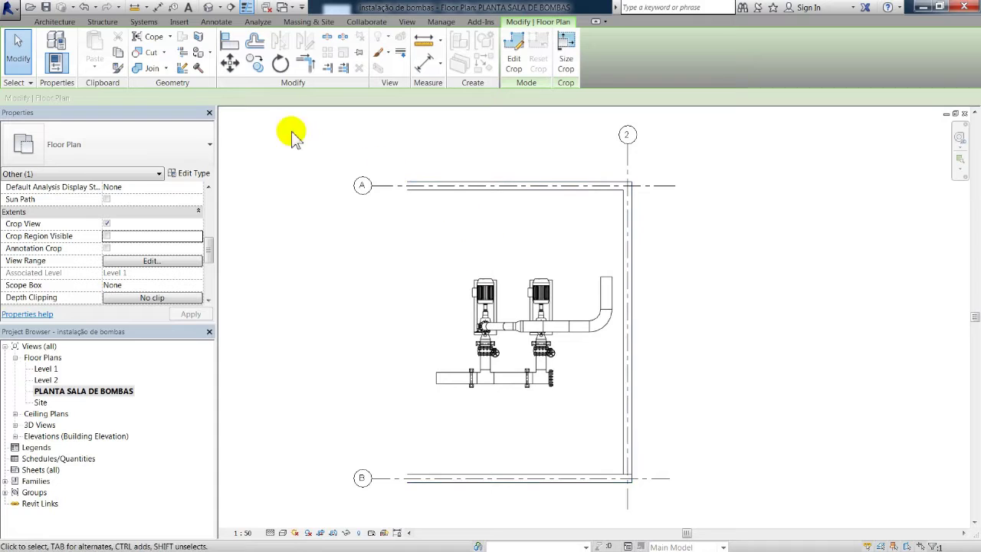
- Add an aligned dimension string above the pumps through both pump centrelines, the outlet pipe and the wall along grid 2
left_click(217, 23)
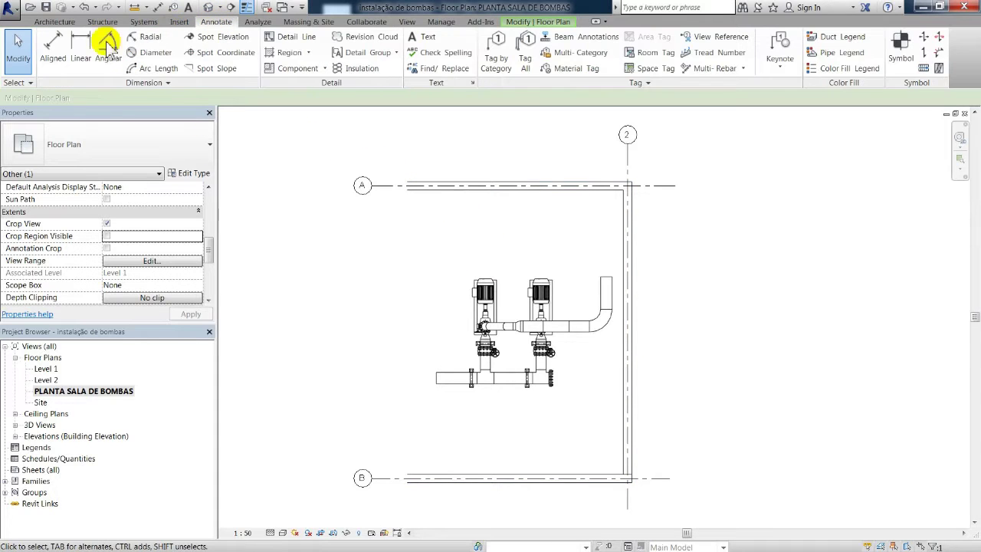
left_click(61, 44)
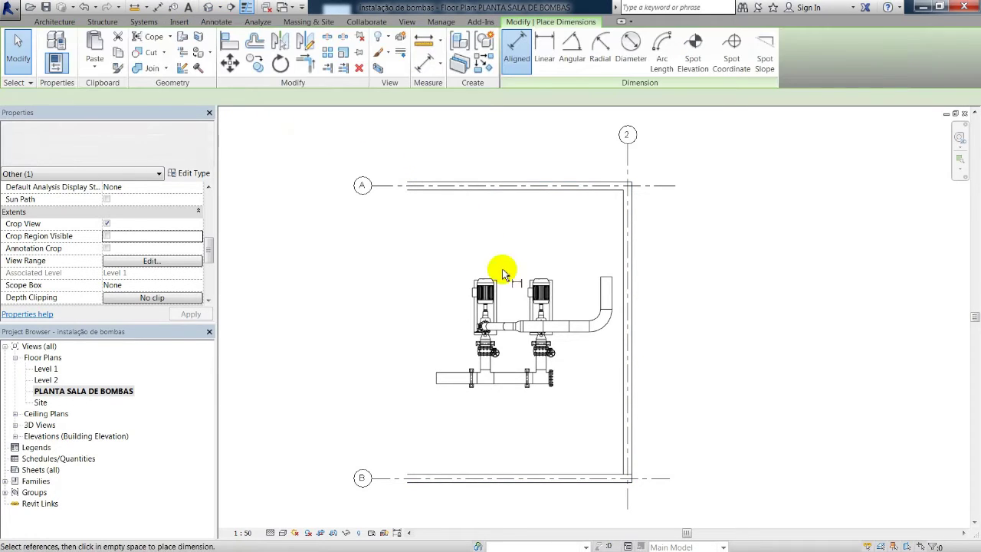
scroll(512, 295, "up", 2)
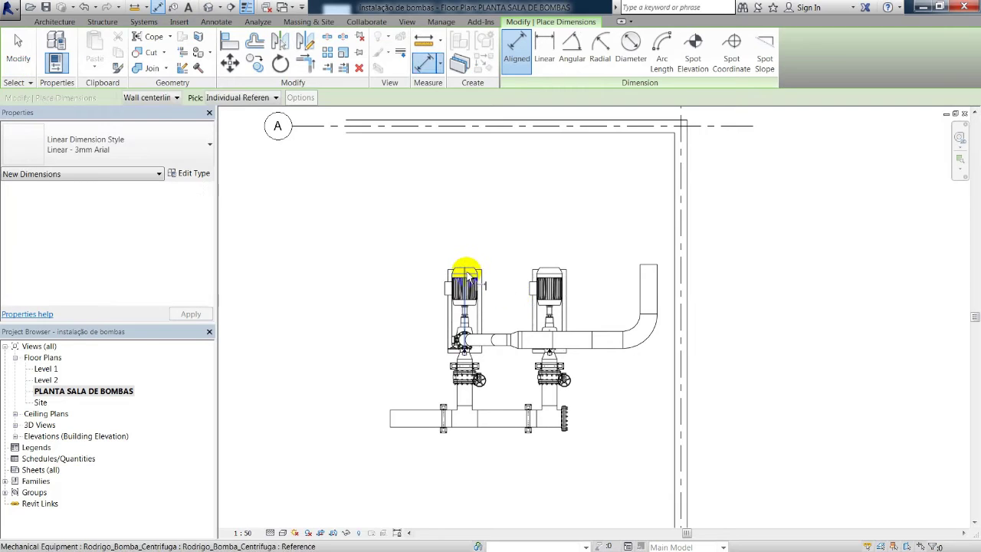
left_click(503, 287)
left_click(550, 283)
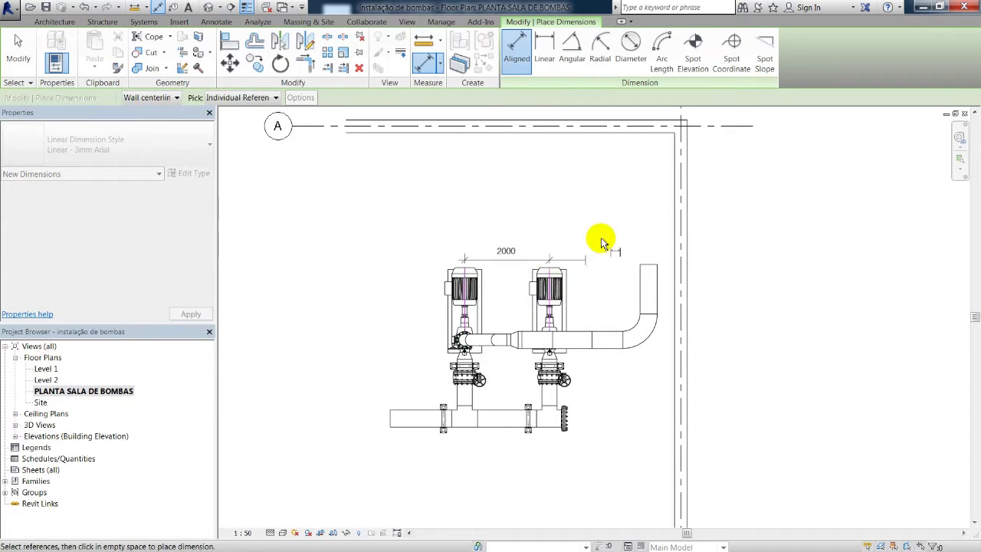
left_click(642, 274)
left_click(679, 247)
left_click(603, 199)
key("Escape")
key("Escape")
middle_click_drag(642, 245, 576, 249)
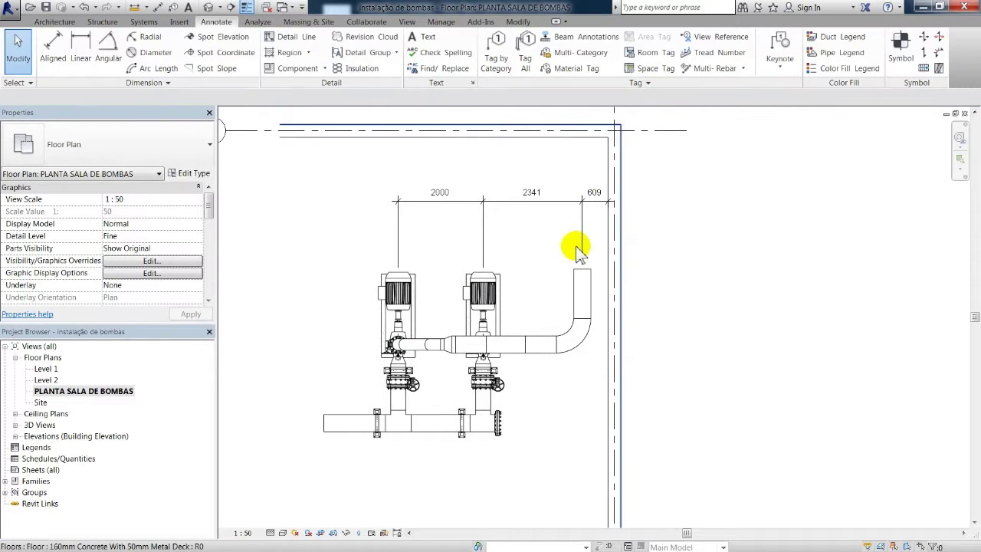
- Set the vertical outlet pipe's distance from the wall along grid 2 to 600 mm
left_click(596, 234)
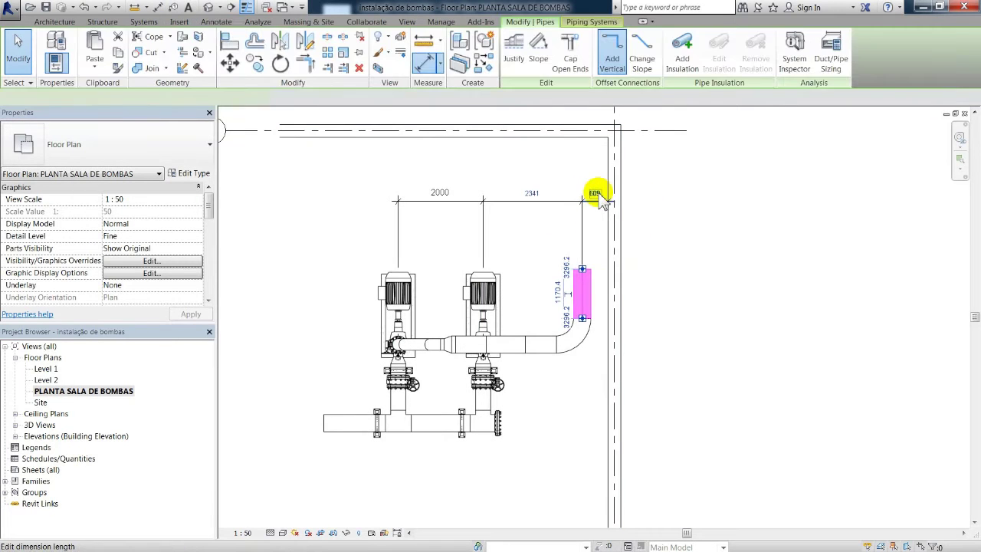
left_click(594, 191)
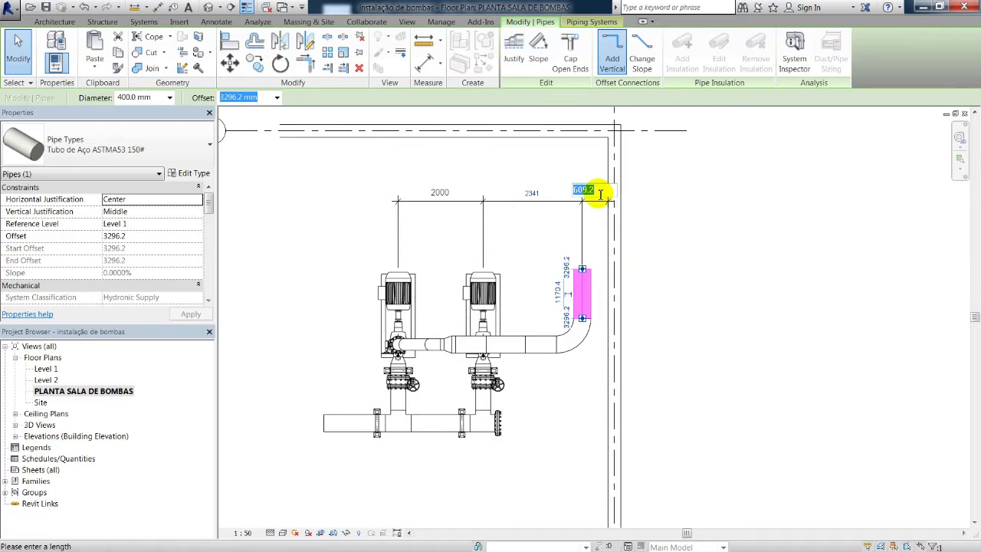
left_click(678, 246)
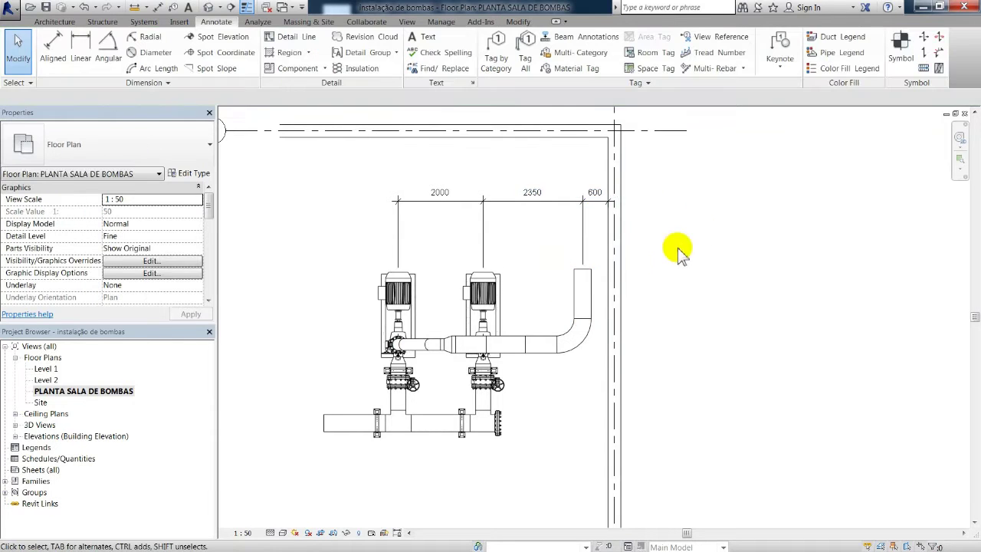
- Set the Leader Tick Mark and Tick Mark of the Linear - 3mm Arial dimension style to Arrow Filled 15 Degree
scroll(568, 190, "up", 1)
left_click(506, 206)
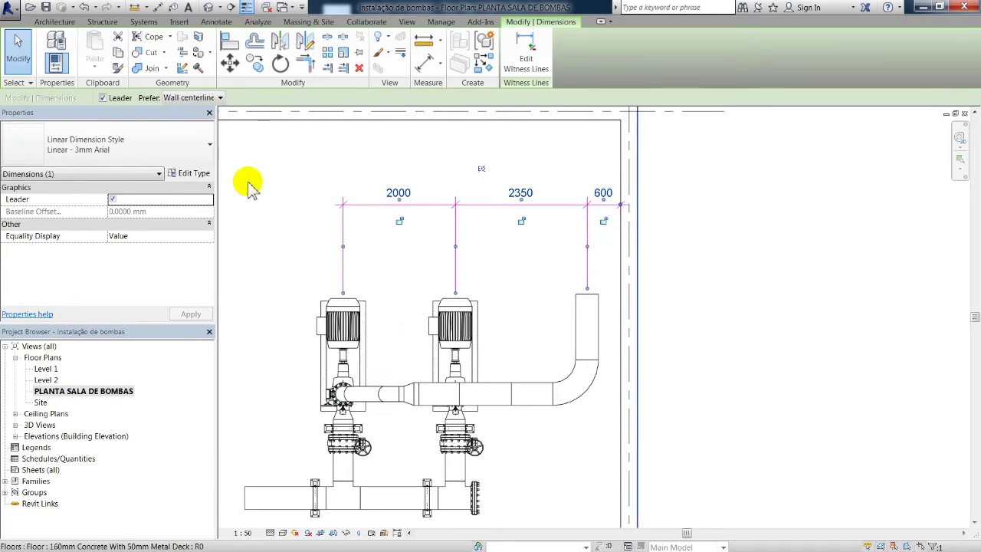
left_click(192, 173)
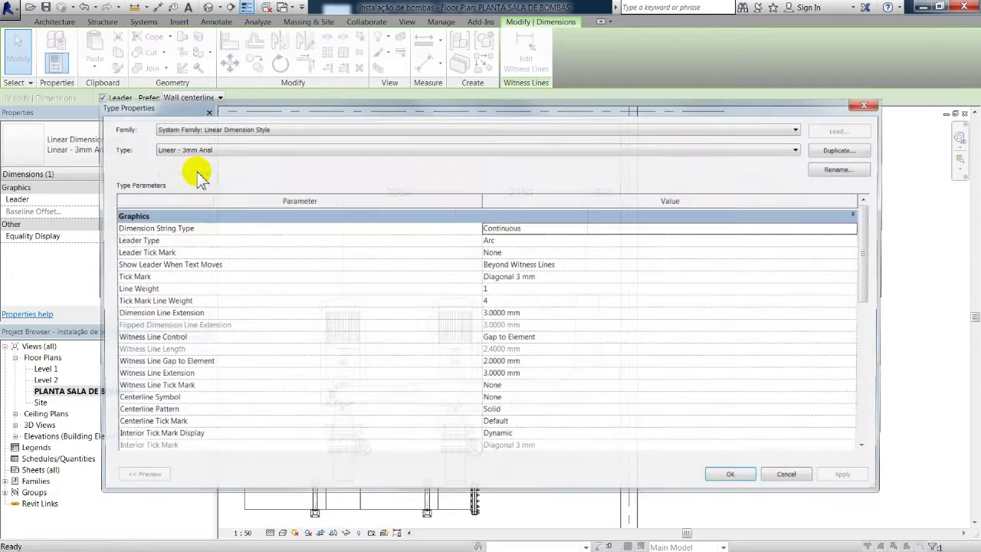
left_click(794, 278)
left_click(794, 278)
scroll(540, 307, "down", 1)
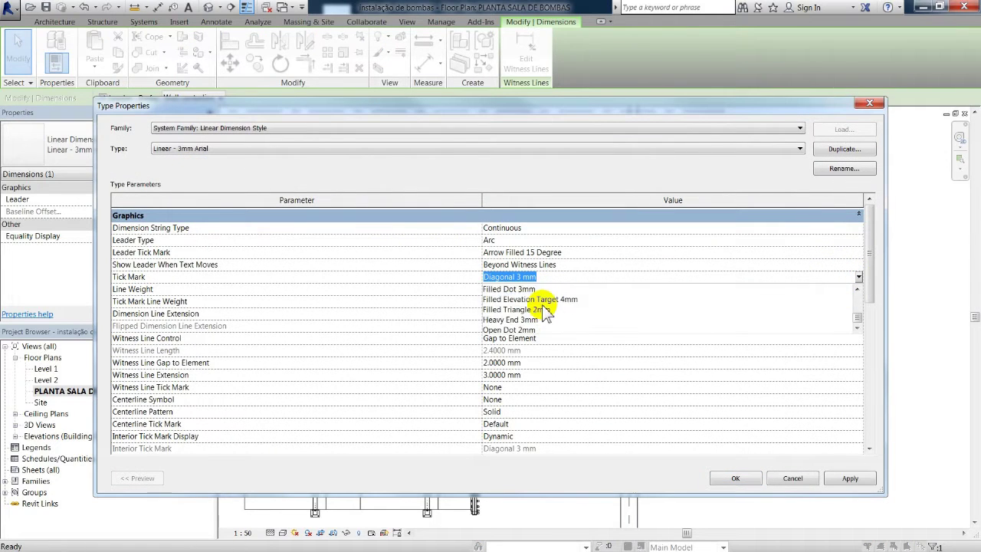
scroll(541, 337, "up", 3)
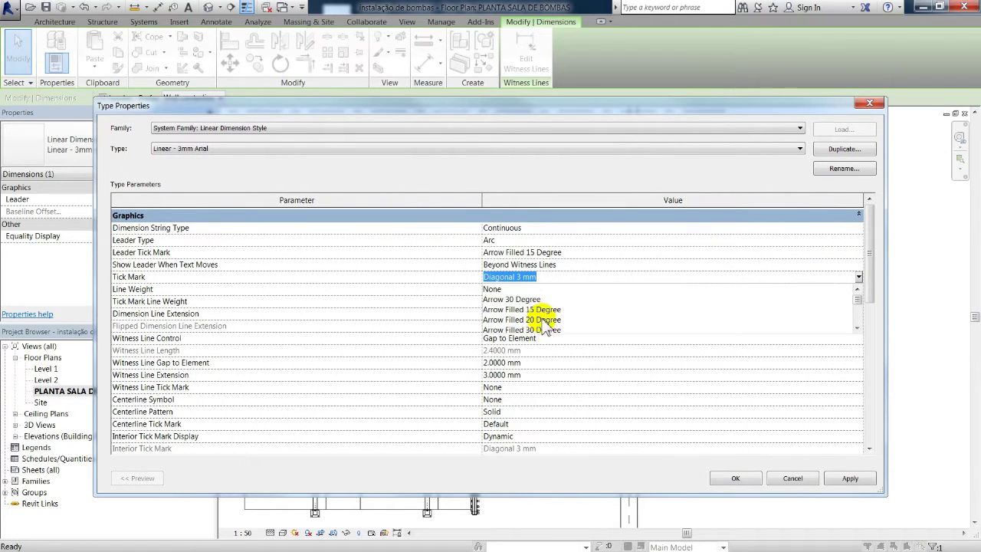
left_click(541, 298)
left_click(735, 478)
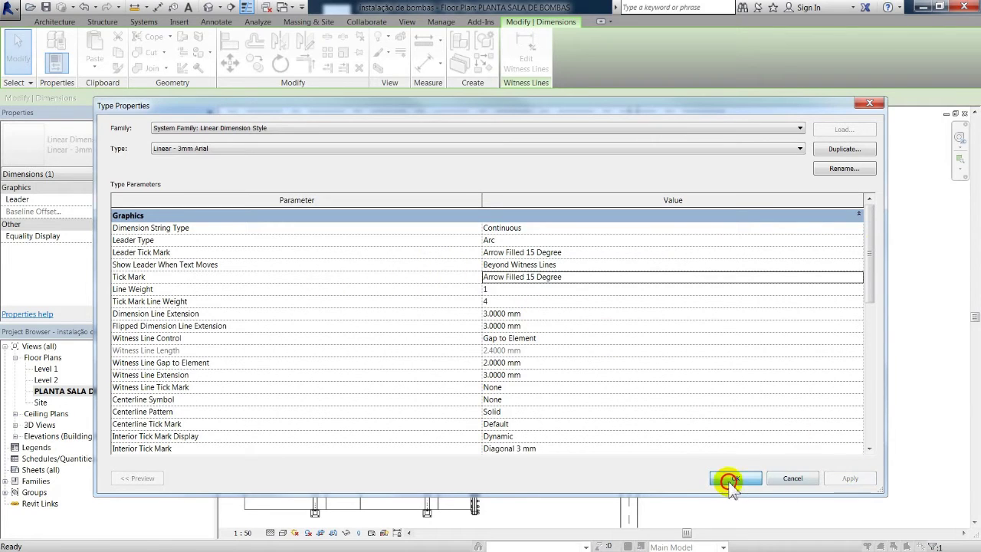
left_click(470, 219)
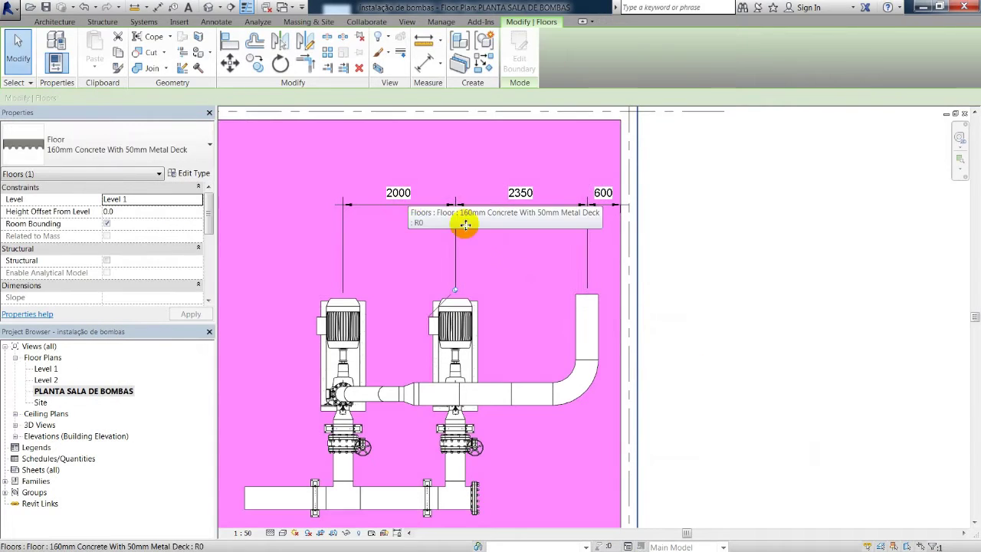
key("Escape")
- Add a vertical aligned dimension string beside the pumps from grid A through the discharge pipe centreline to the suction header centreline
scroll(432, 208, "up", 2)
scroll(431, 208, "up", 2)
scroll(491, 230, "down", 4)
left_click(56, 47)
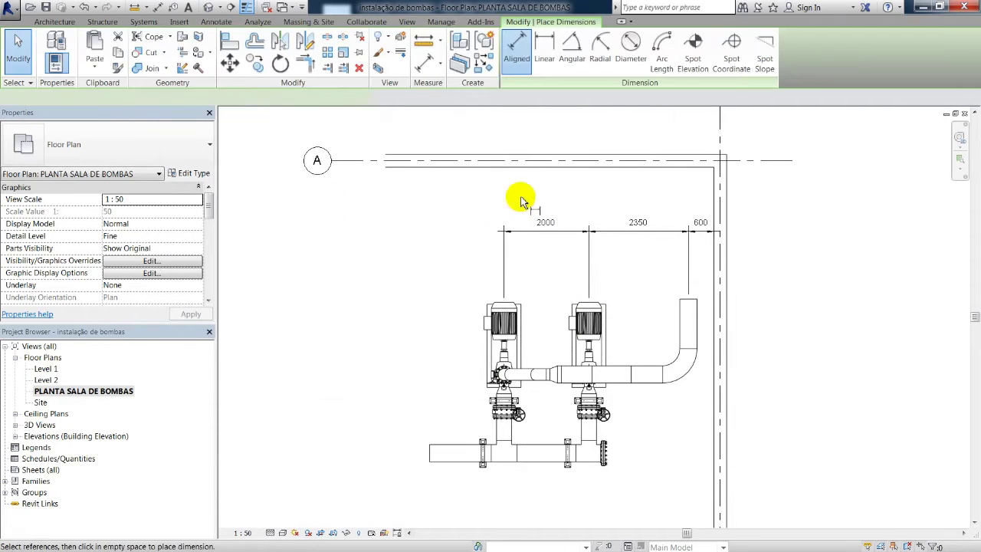
left_click(510, 160)
left_click(577, 376)
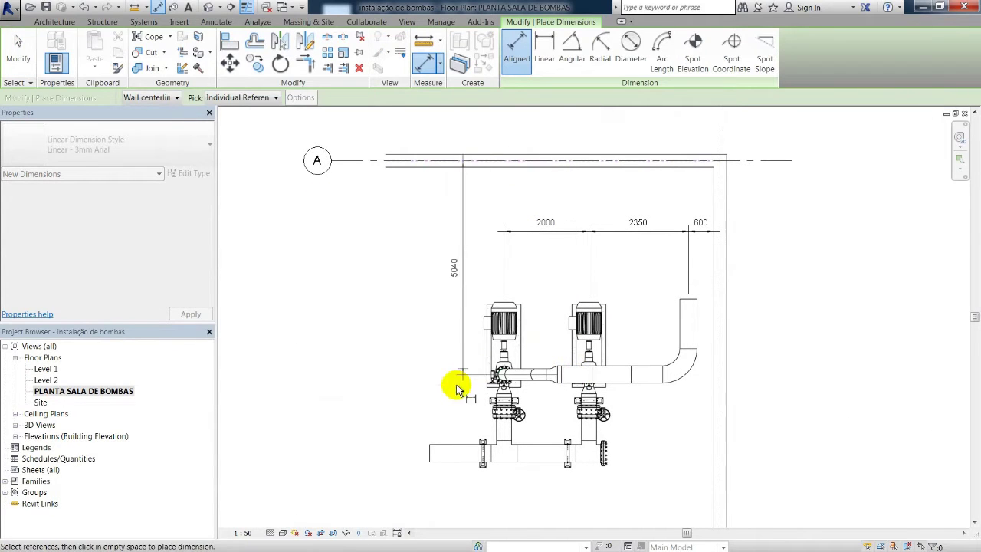
left_click(458, 452)
left_click(376, 411)
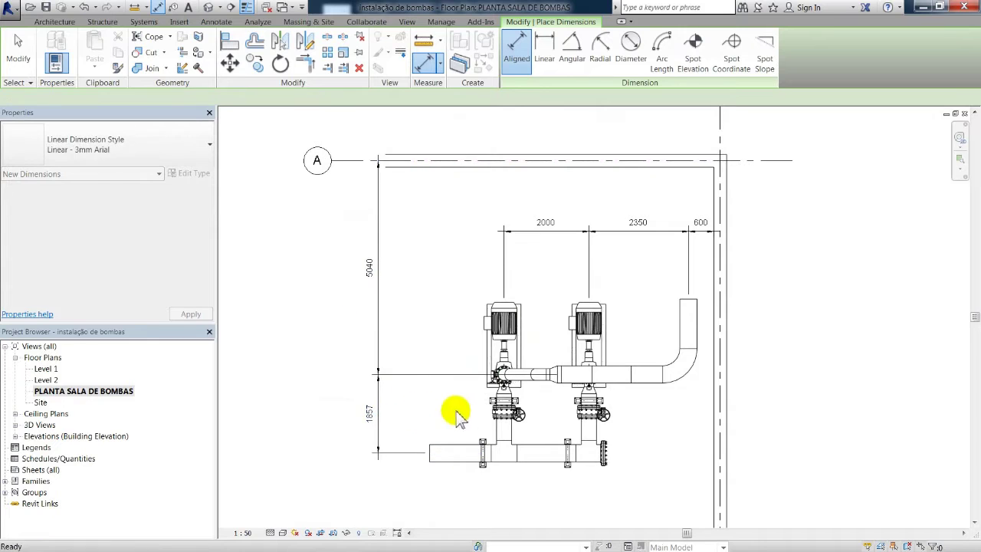
key("Escape")
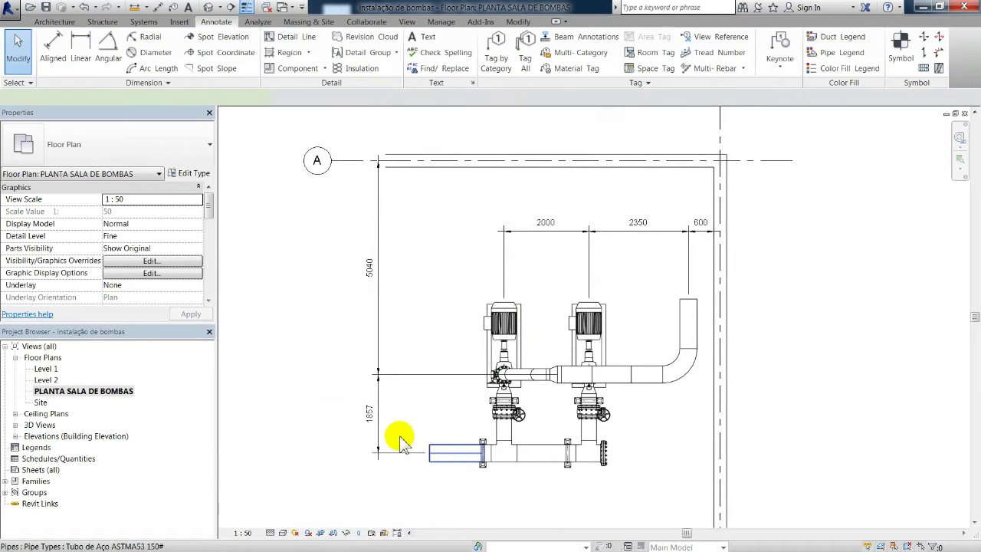
- Set the distance between the suction header and the discharge pipe centreline to 1900 mm
left_click(401, 442)
left_click(371, 411)
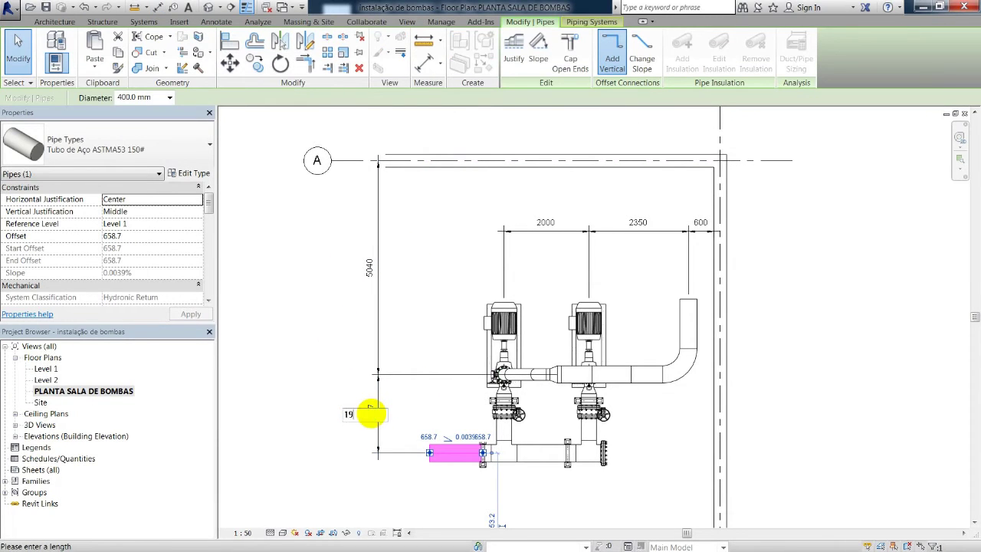
key("Return")
key("Escape")
- Show the plan around the suction header's pipe supports in the Wireframe visual style
middle_click_drag(537, 417, 462, 314)
scroll(416, 307, "up", 5)
left_click(495, 368)
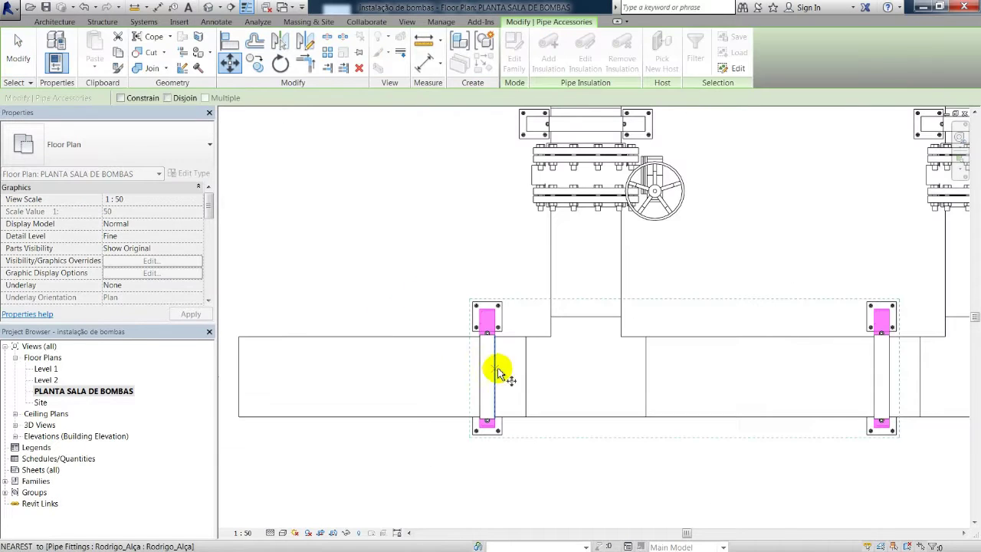
key("Escape")
left_click(282, 531)
left_click(331, 456)
- Move the two Rodrigo_S-06-02 supports of the suction header down so they are centred on the header's centreline
middle_click_drag(507, 367, 475, 366)
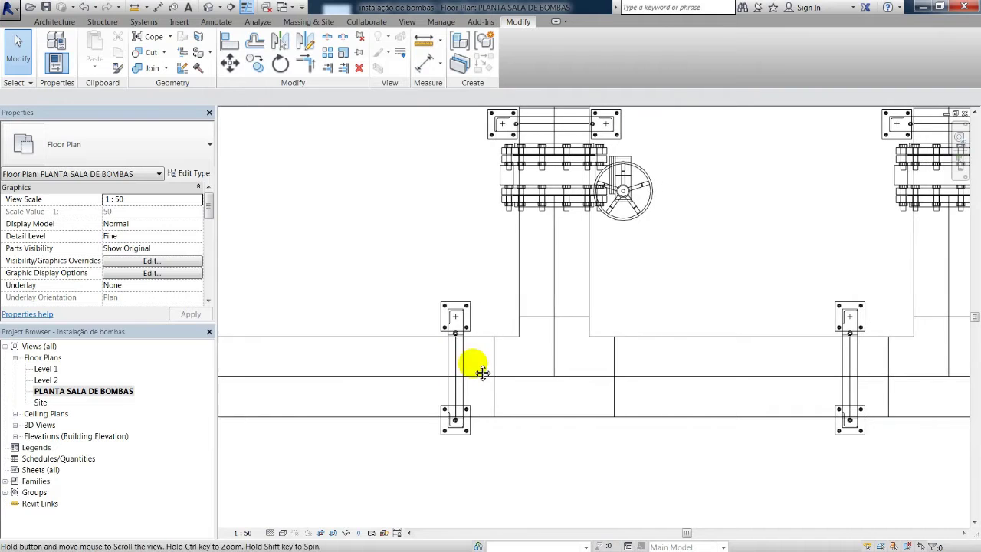
left_click(473, 313)
left_click(846, 310, "ctrl")
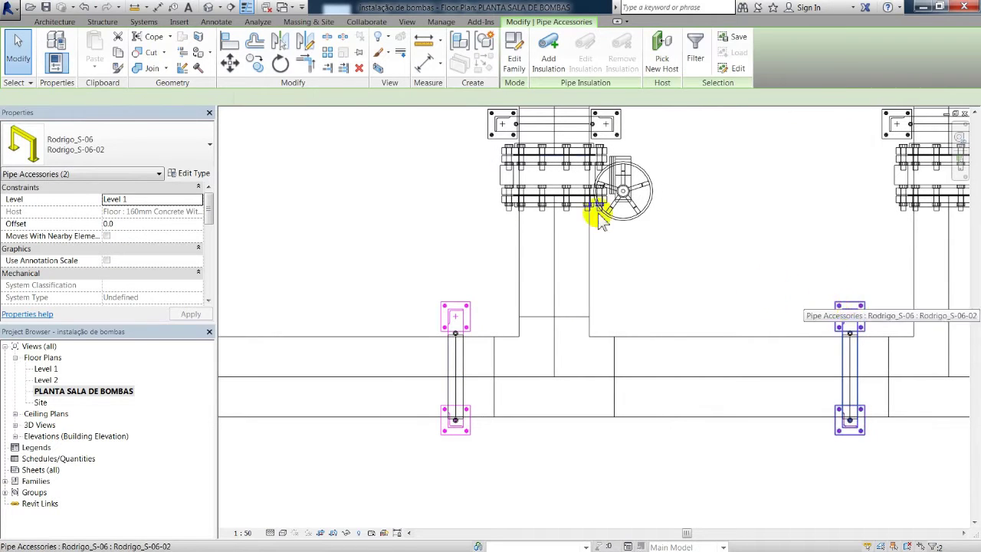
left_click(230, 64)
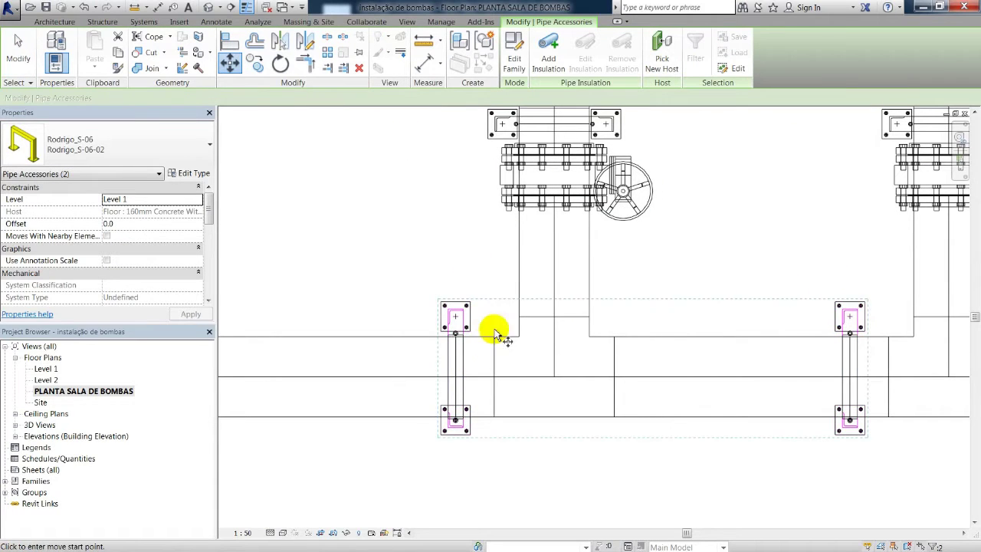
left_click(463, 369)
left_click(462, 377)
left_click(495, 307)
- Switch the plan's visual style back to Hidden Line
scroll(506, 306, "down", 7)
middle_click_drag(505, 297, 468, 335)
scroll(406, 368, "down", 1)
left_click(283, 532)
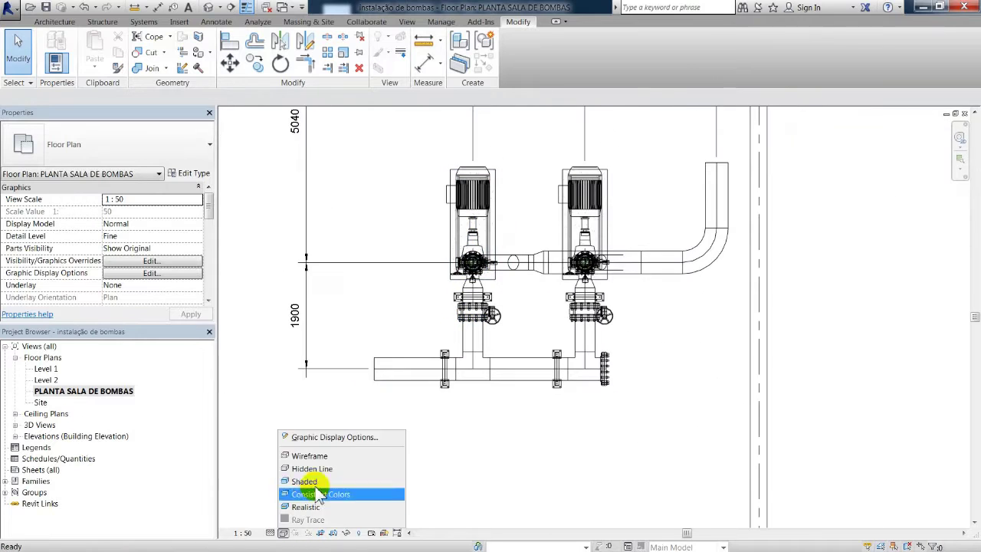
left_click(309, 468)
- Add a second vertical dimension string from the discharge pipe centreline through both flange joints of the first pump's suction valve to the header centreline
scroll(595, 368, "up", 2)
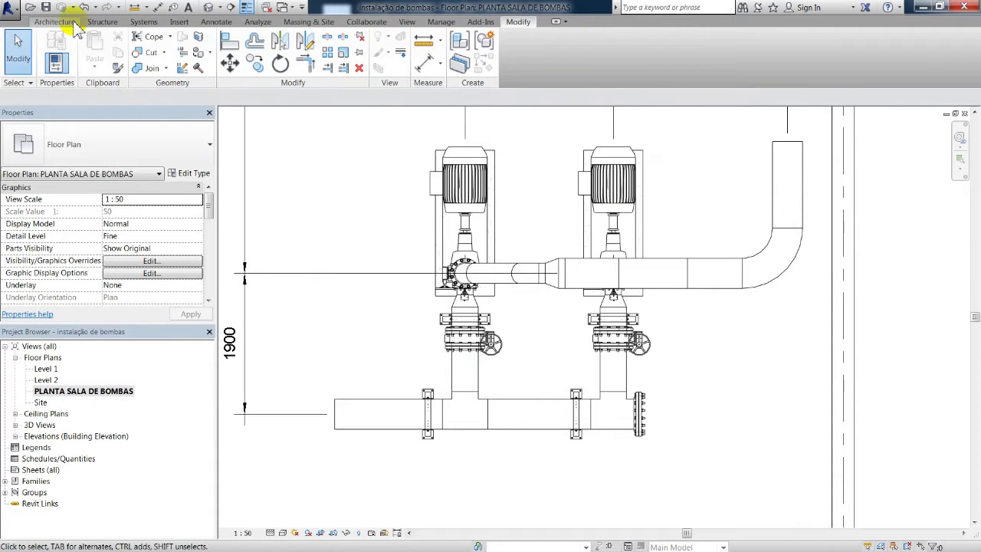
left_click(216, 22)
key("d")
key("i")
scroll(452, 330, "up", 6)
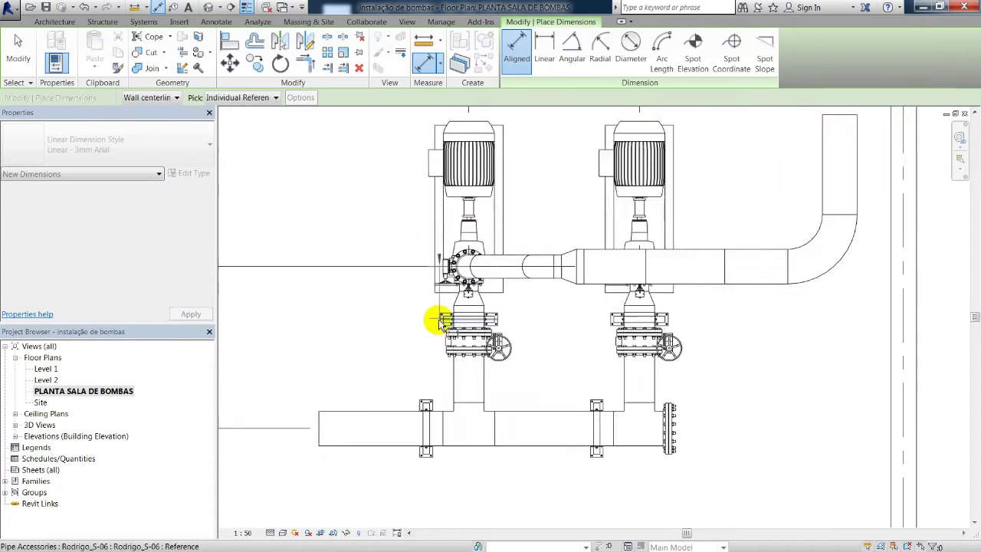
scroll(484, 314, "up", 1)
left_click(473, 350)
scroll(471, 348, "down", 7)
middle_click_drag(368, 377, 471, 366)
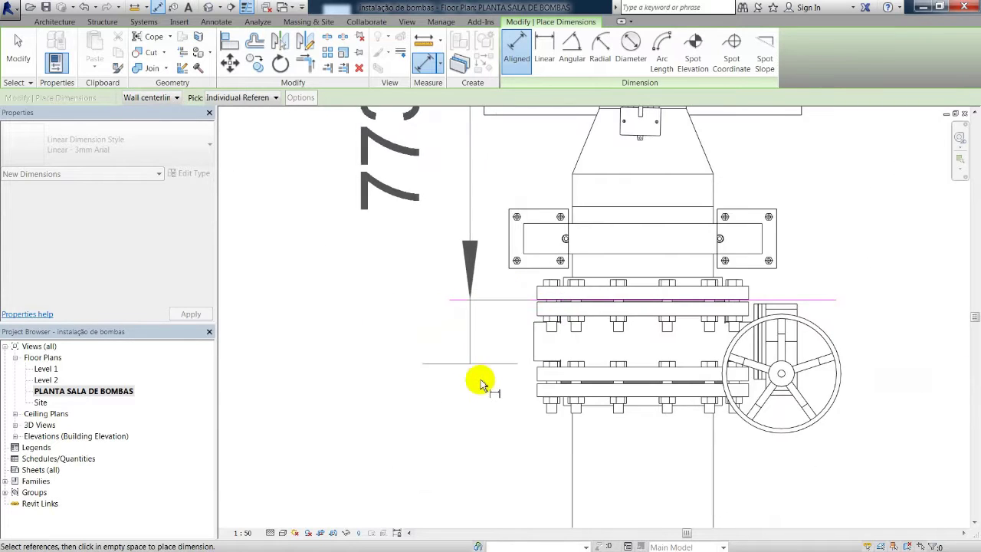
scroll(582, 386, "up", 6)
left_click(622, 376)
scroll(418, 295, "down", 7)
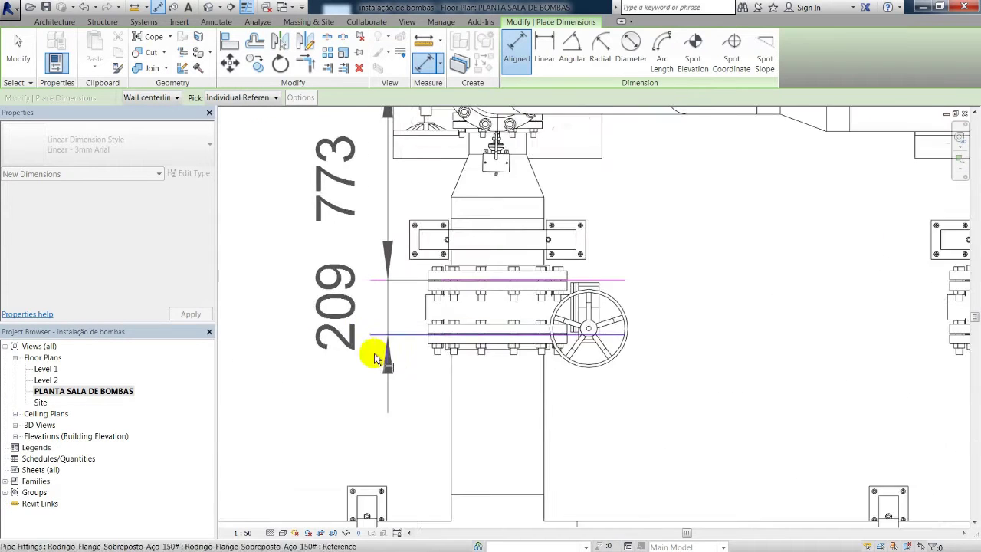
middle_click_drag(394, 357, 504, 316)
left_click(439, 440)
middle_click_drag(368, 342, 512, 366)
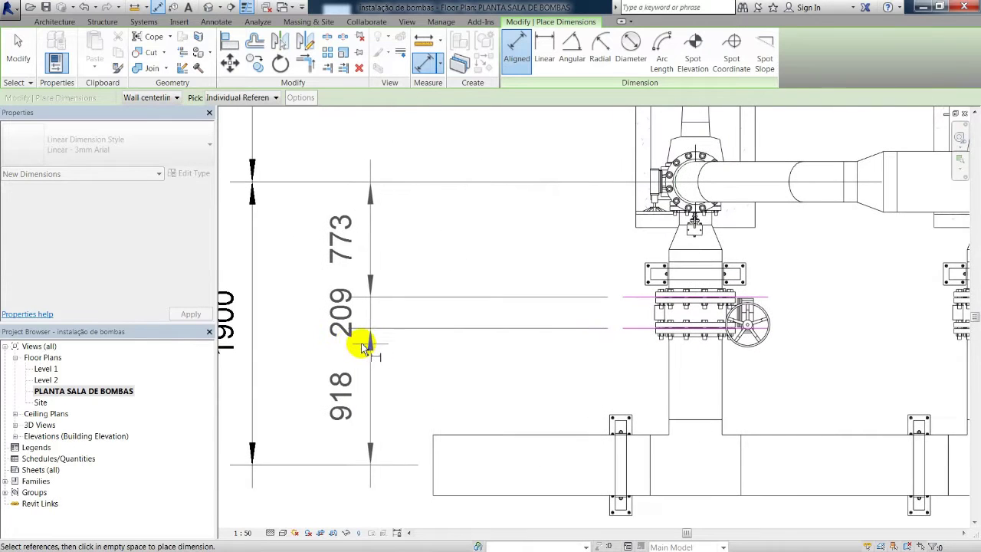
left_click(351, 343)
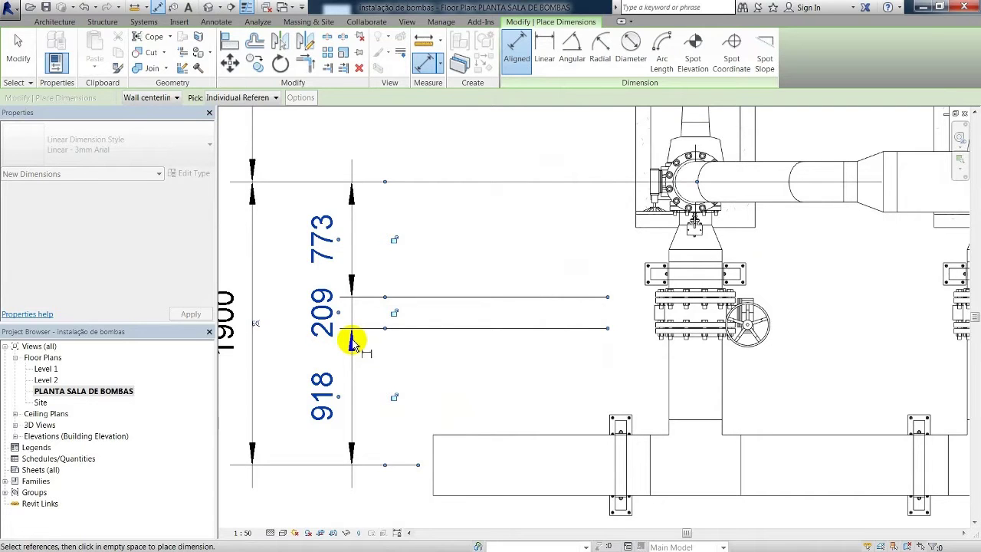
left_click(351, 342)
scroll(449, 281, "down", 3)
key("Escape")
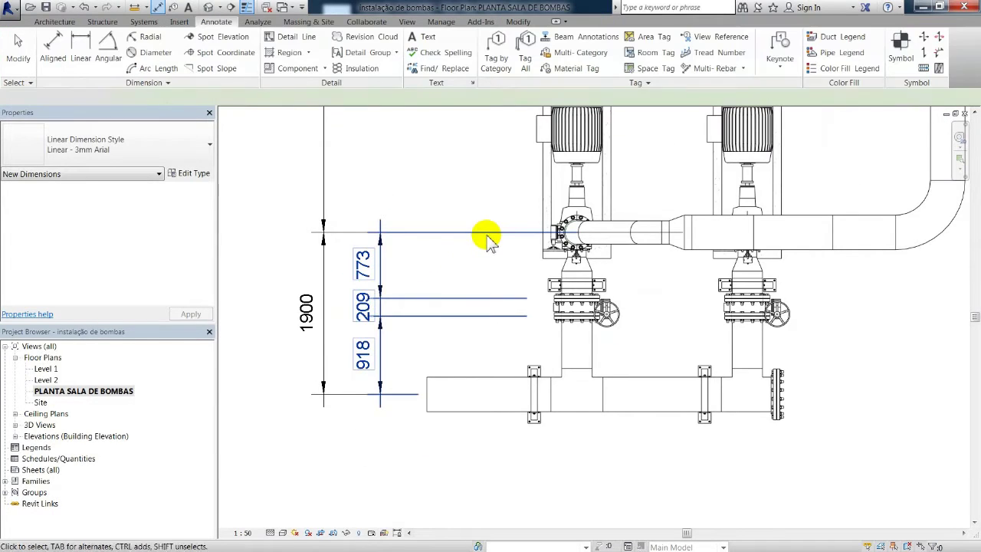
middle_click_drag(547, 230, 511, 290)
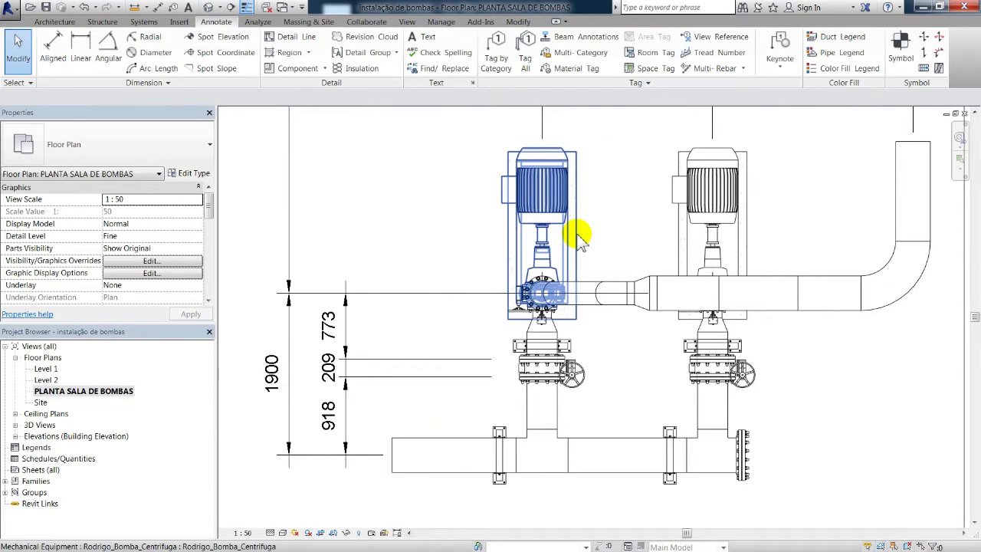
scroll(590, 242, "down", 2)
middle_click_drag(604, 302, 582, 280)
scroll(548, 289, "down", 1)
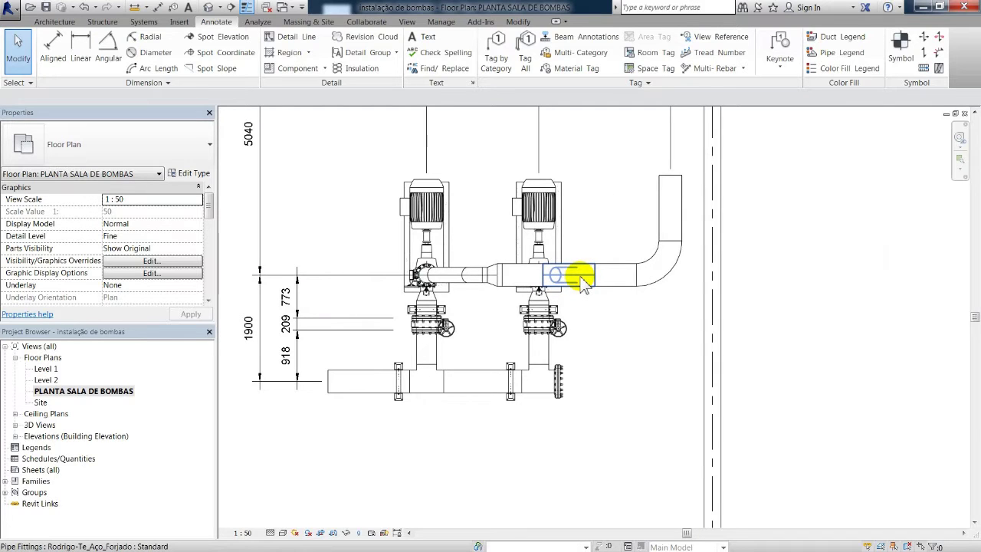
middle_click_drag(511, 317, 535, 301)
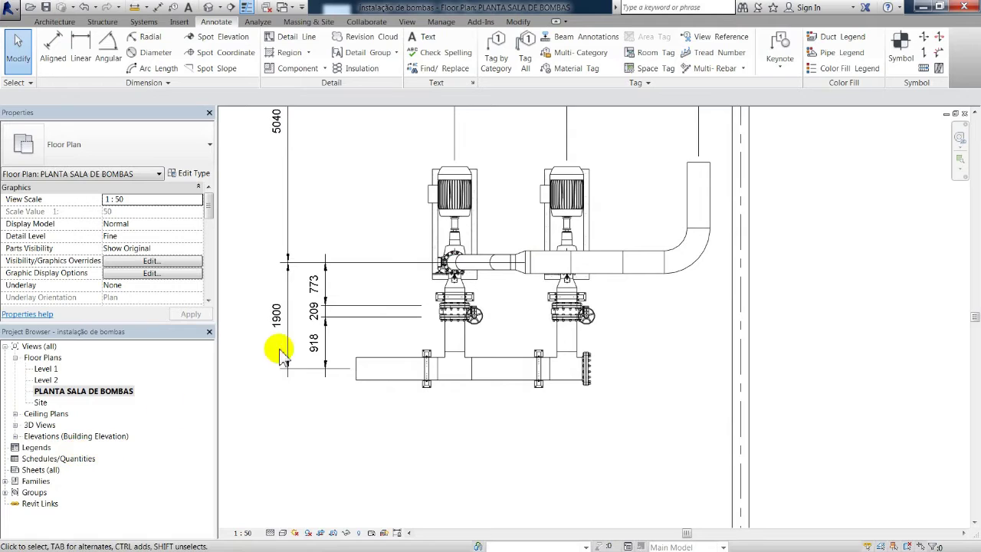
- Create a new sheet with the A0 metric titleblock
left_click(40, 470)
right_click(46, 475)
left_click(76, 477)
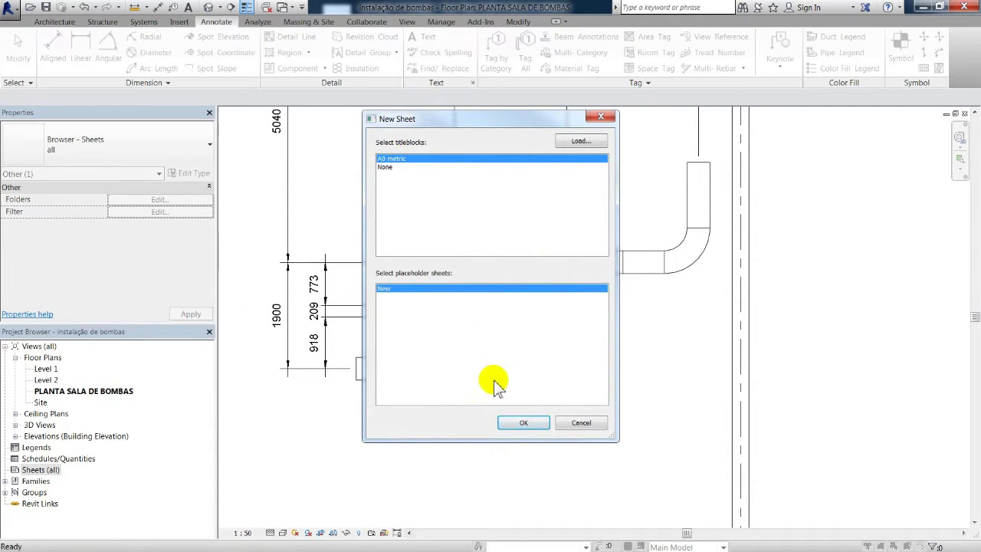
left_click(525, 423)
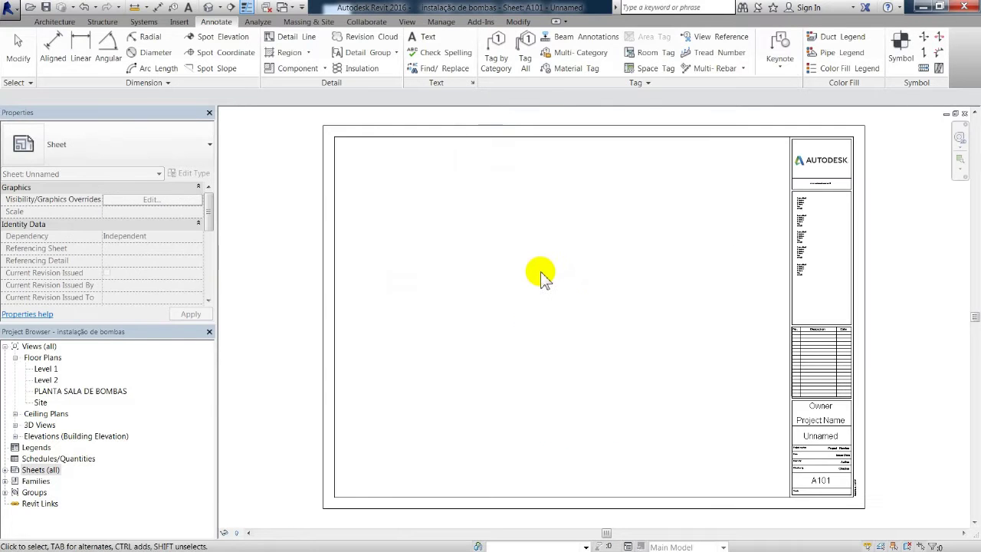
- Place the PLANTA SALA DE BOMBAS plan in the lower-left area of the A0 sheet
scroll(594, 236, "down", 3)
middle_click_drag(616, 267, 610, 314)
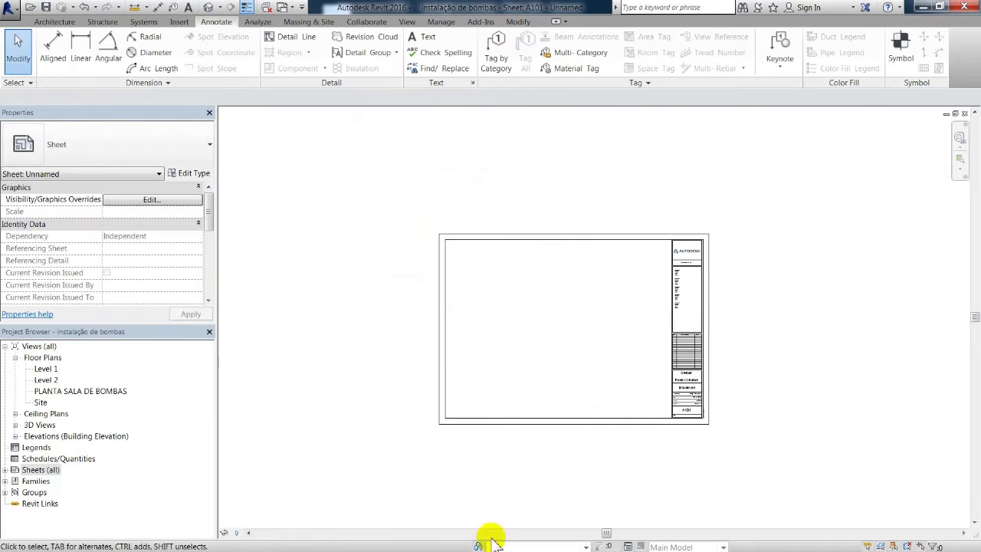
key("z")
key("f")
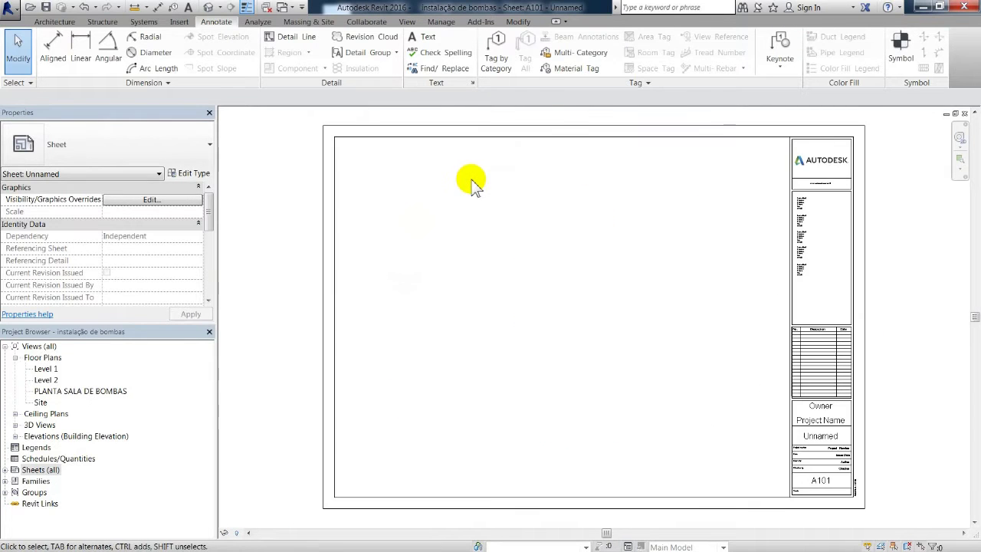
left_click(66, 391)
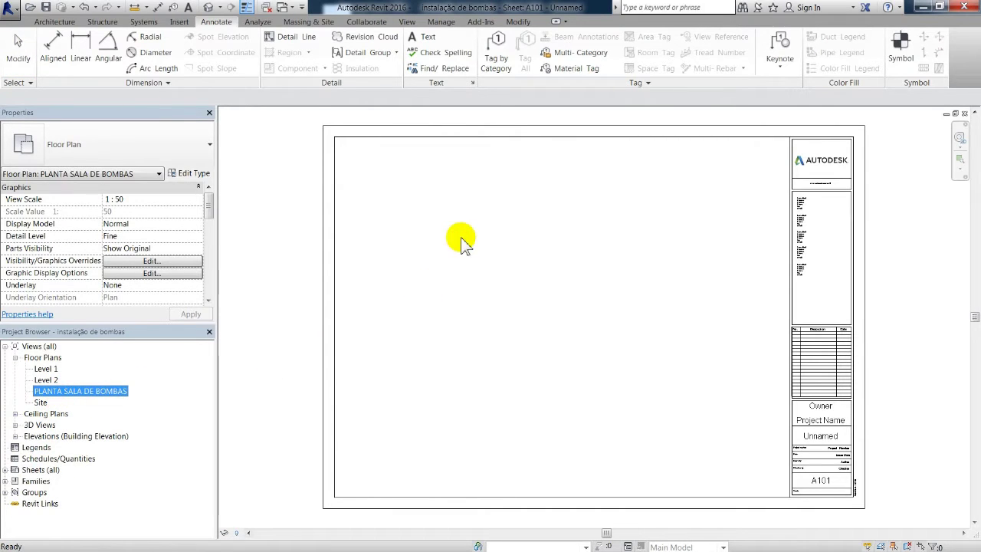
left_click_drag(462, 239, 460, 239)
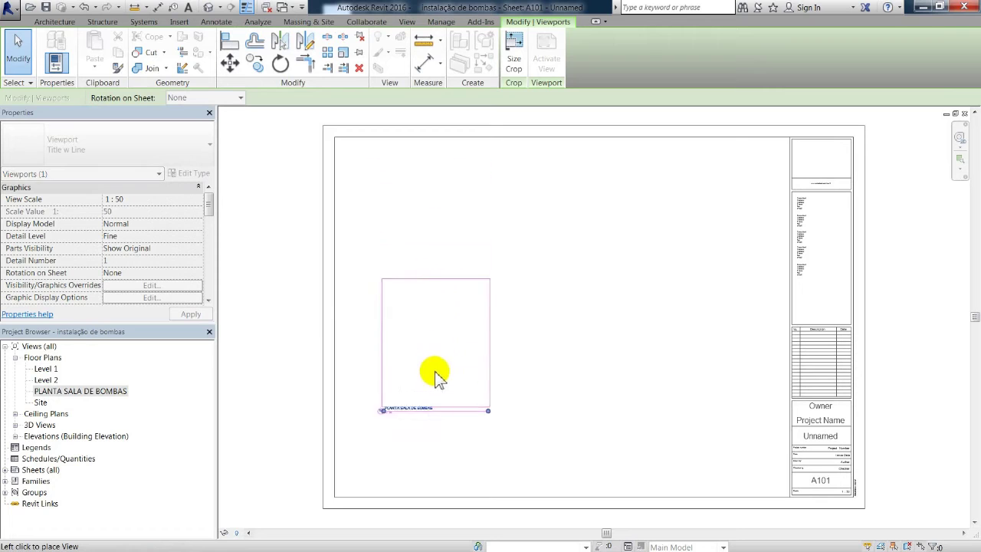
left_click(434, 398)
key("Escape")
scroll(449, 467, "up", 4)
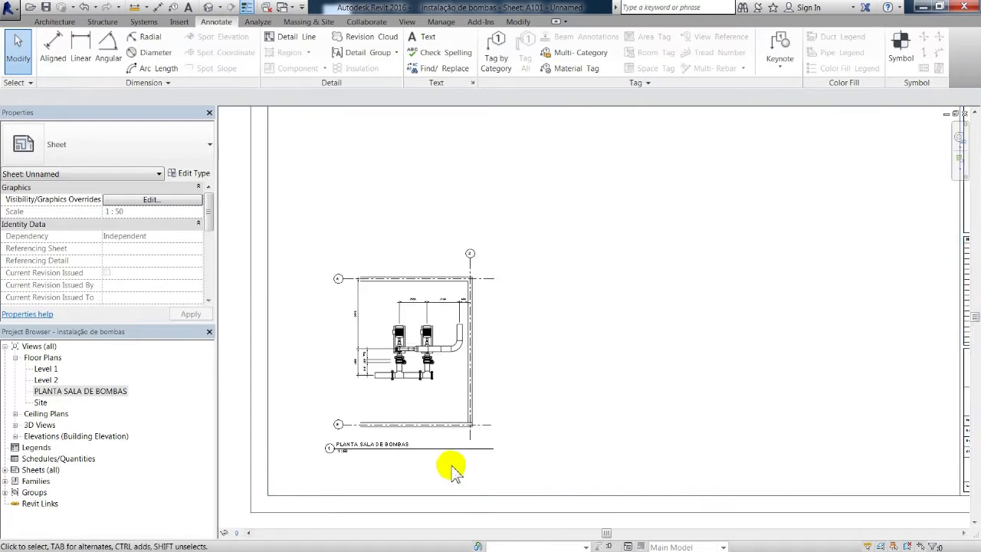
- Open the PLANTA SALA DE BOMBAS plan and load the three tag families for pipe accessories, pipe fittings and pipes from the Identificadores folder
double_click(373, 379)
scroll(399, 330, "up", 5)
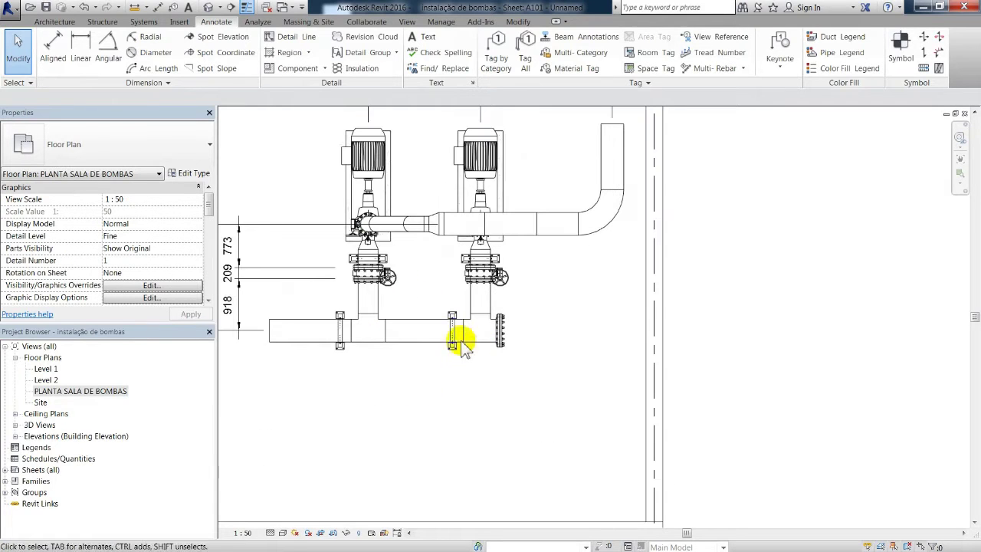
left_click(495, 52)
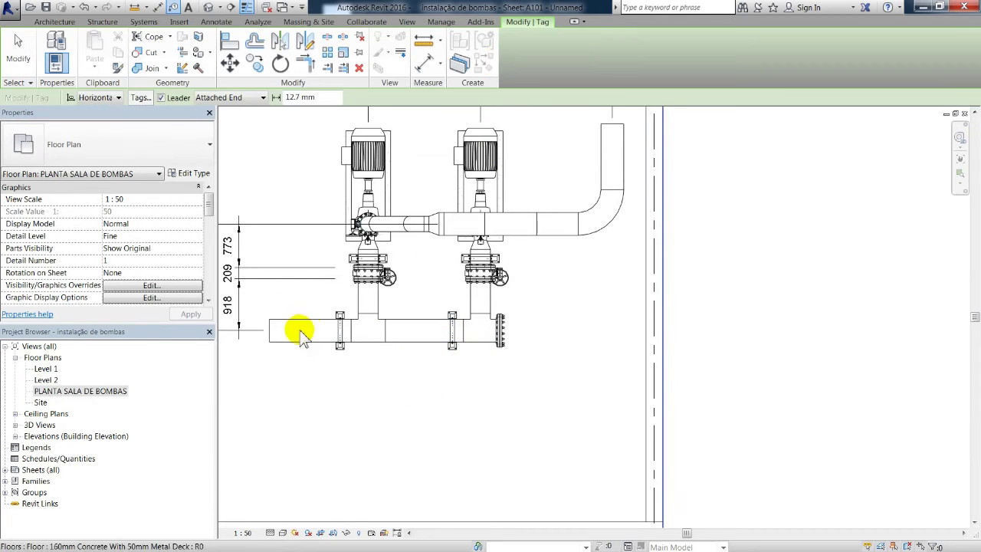
key("Escape")
left_click(179, 21)
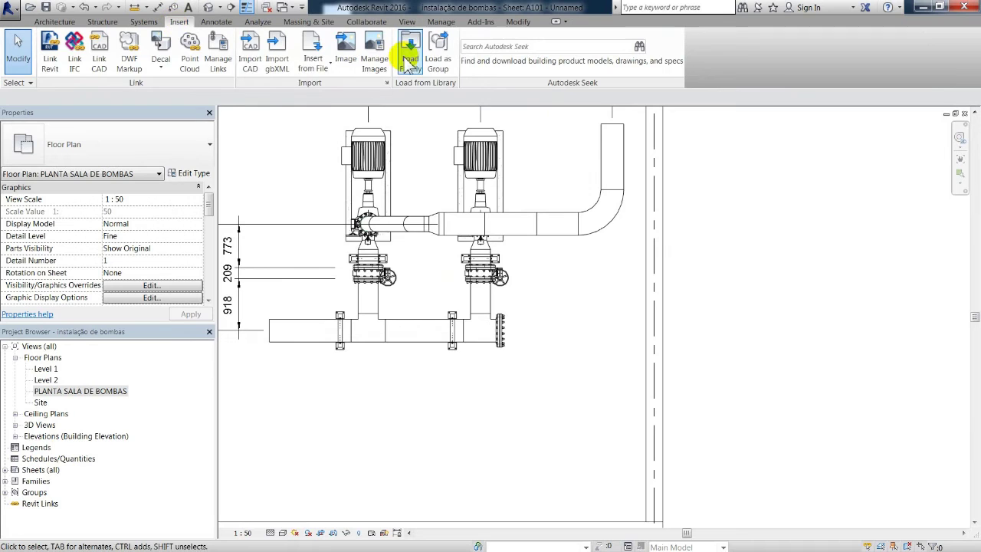
left_click(406, 61)
double_click(402, 205)
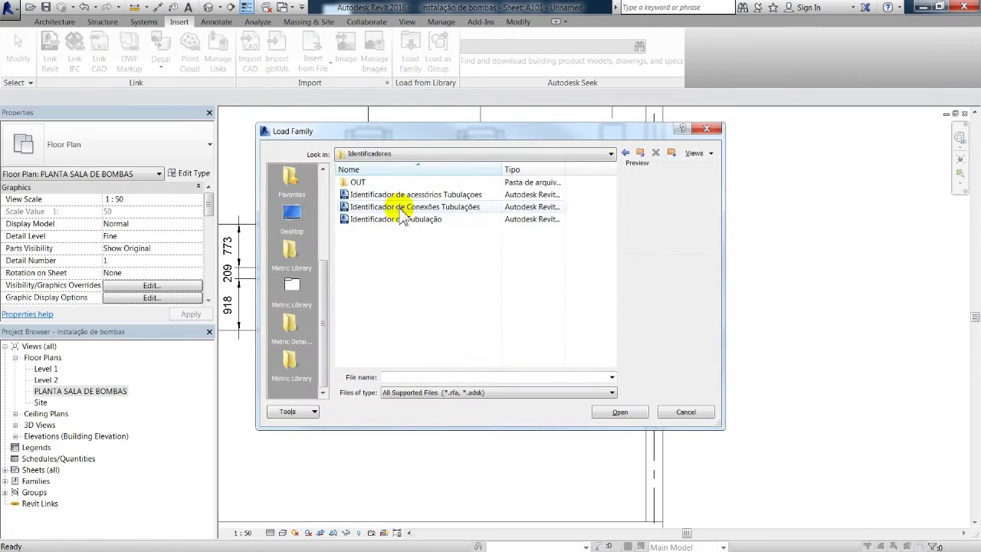
left_click_drag(425, 257, 393, 184)
left_click(620, 412)
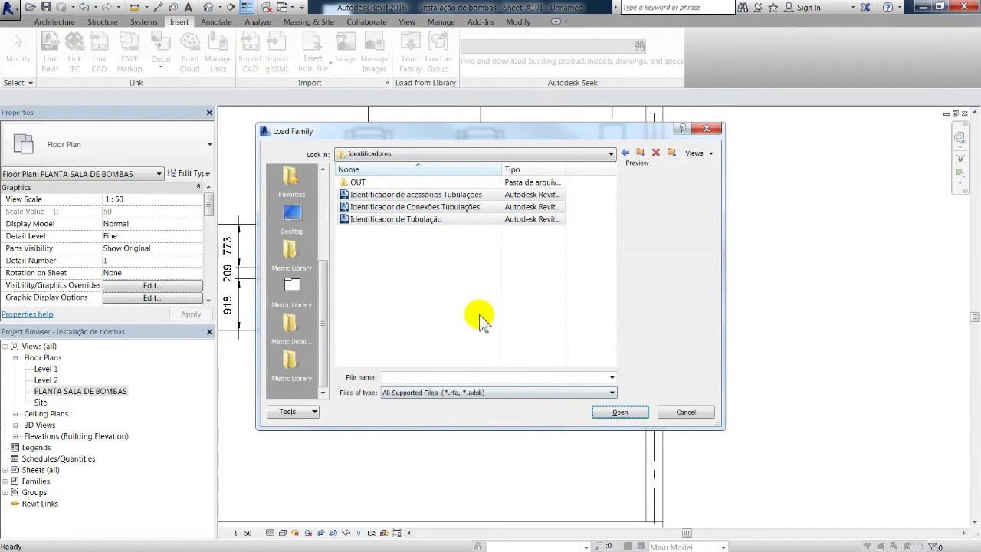
left_click(620, 412)
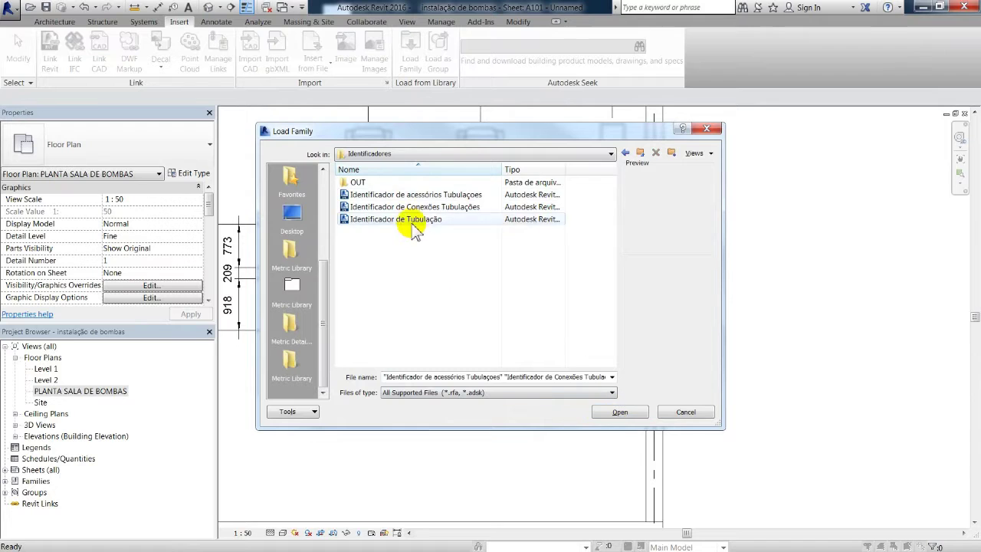
left_click(412, 222)
left_click(620, 412)
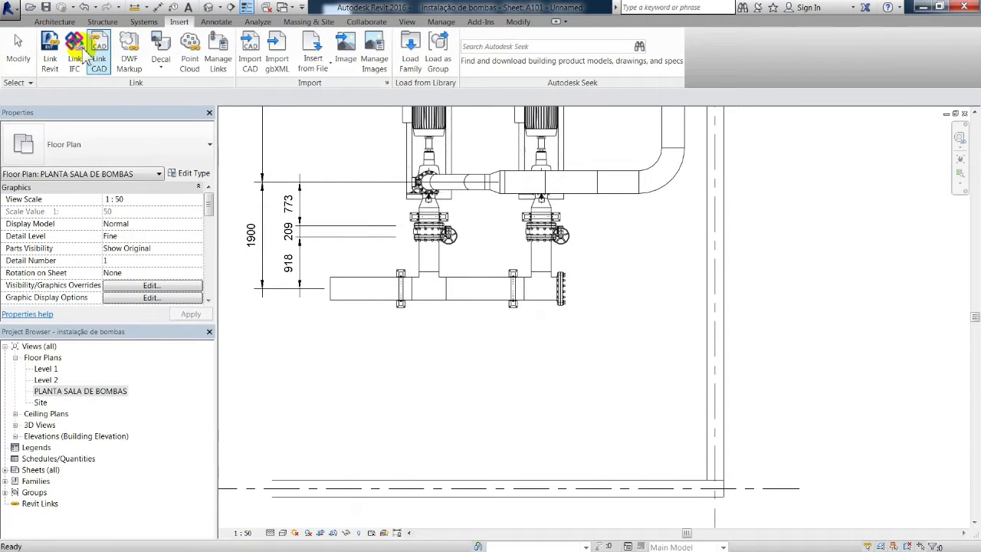
- Tag the suction header's open-end pipe by category, using a Free End leader with the tag text below the pipe
left_click(217, 23)
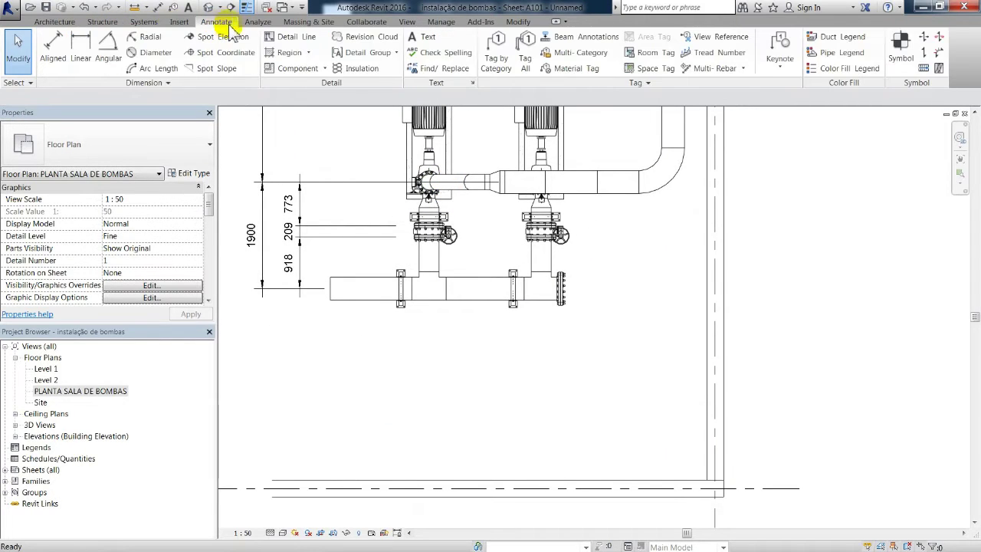
left_click(498, 42)
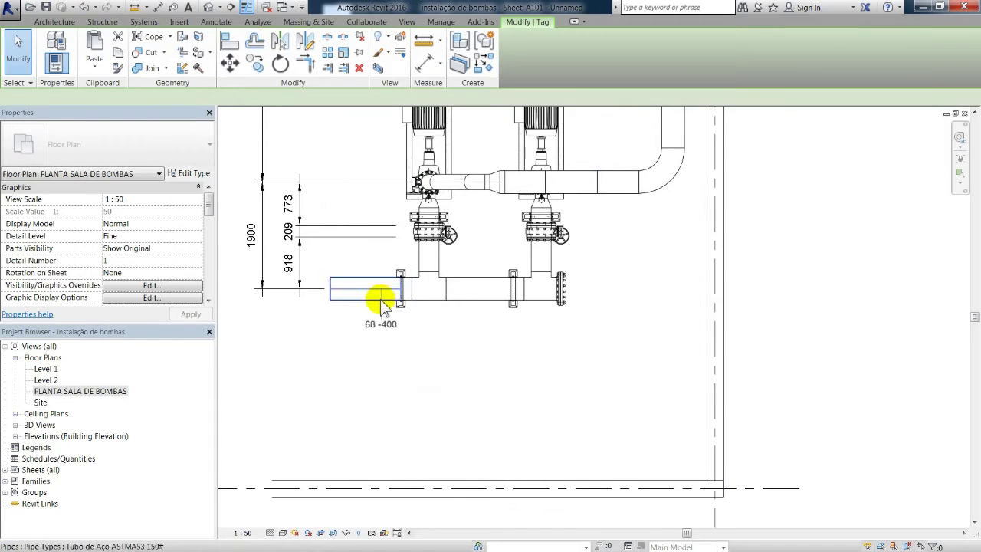
scroll(383, 301, "up", 1)
left_click(261, 97)
left_click(246, 114)
left_click(364, 297)
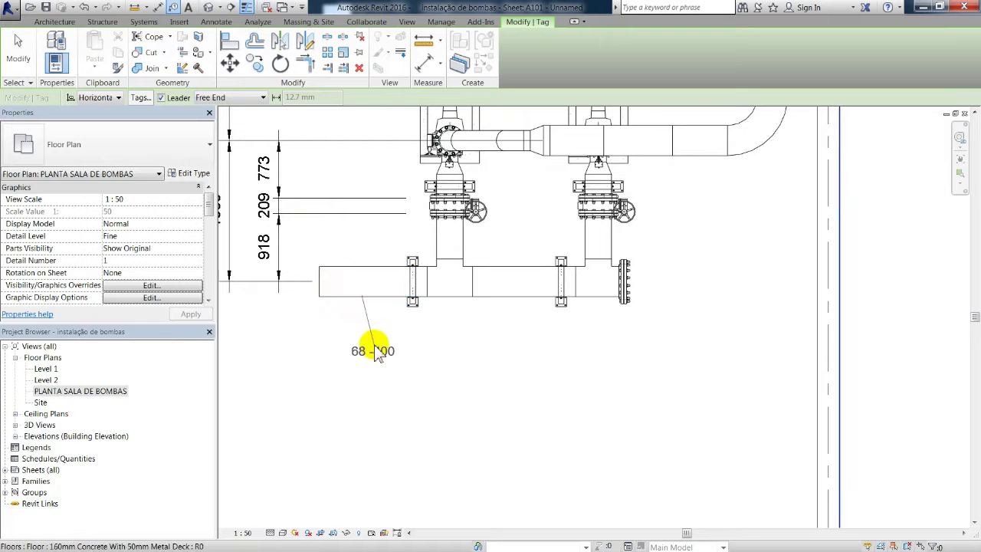
left_click(395, 348)
key("Escape")
scroll(414, 355, "up", 3)
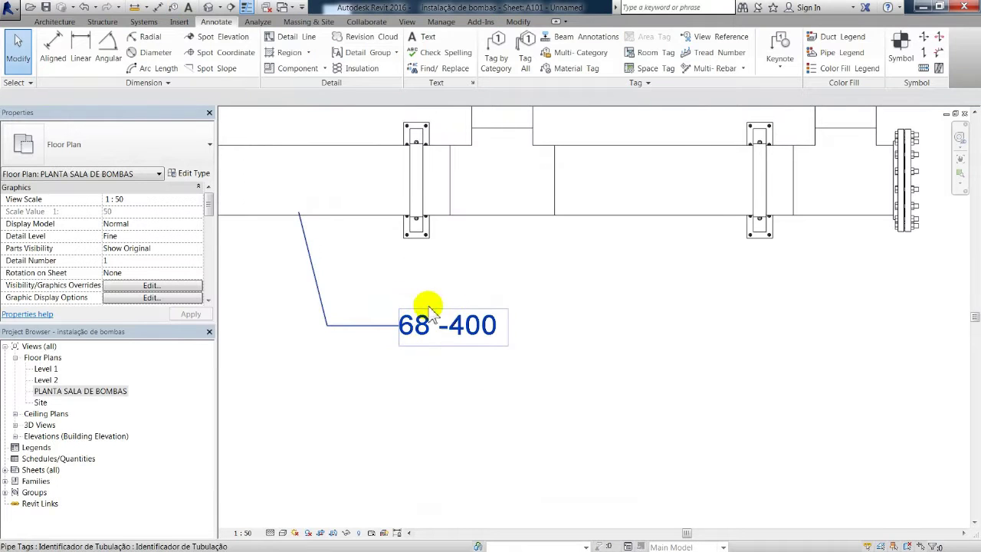
- Set the Mark of the tagged suction header pipe to AR-001
left_click(399, 220)
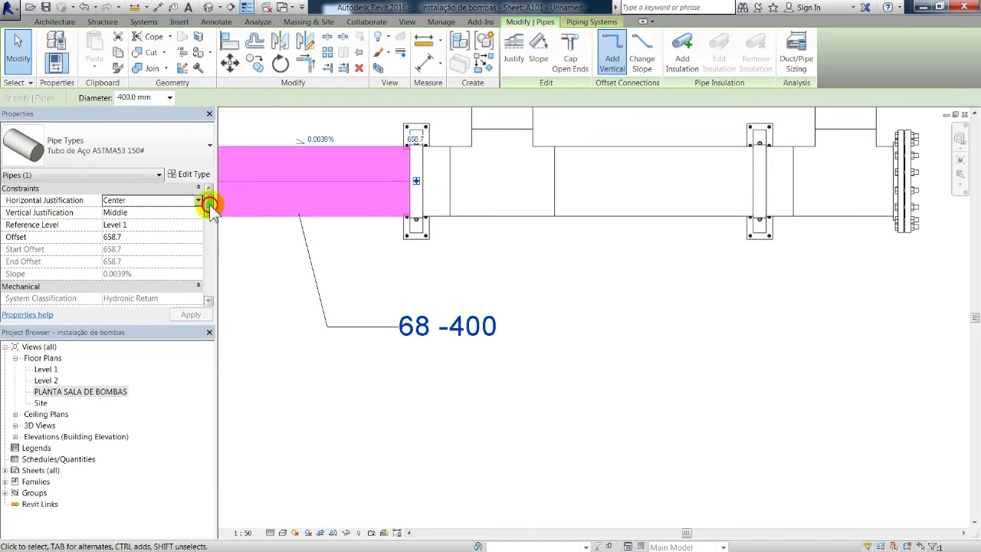
left_click_drag(207, 227, 205, 291)
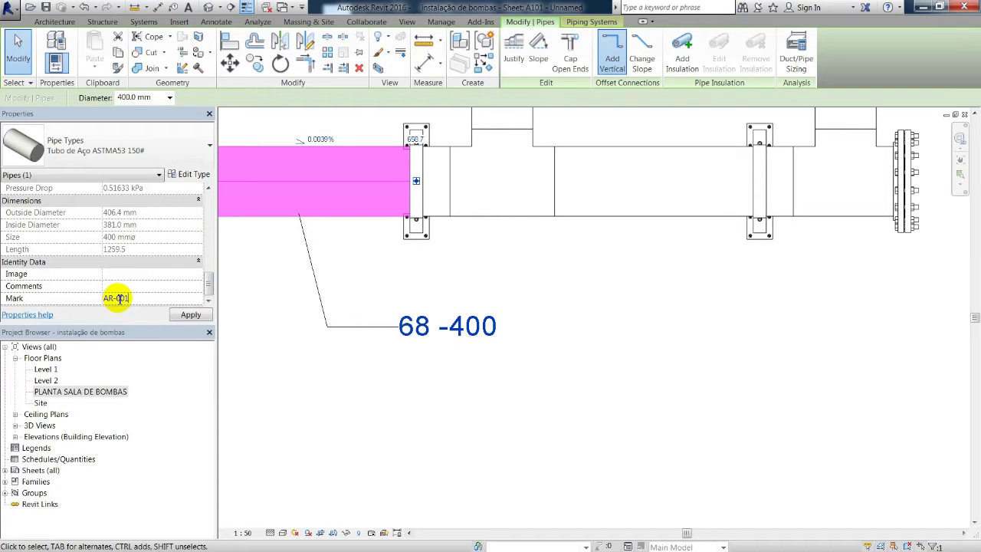
left_click(191, 315)
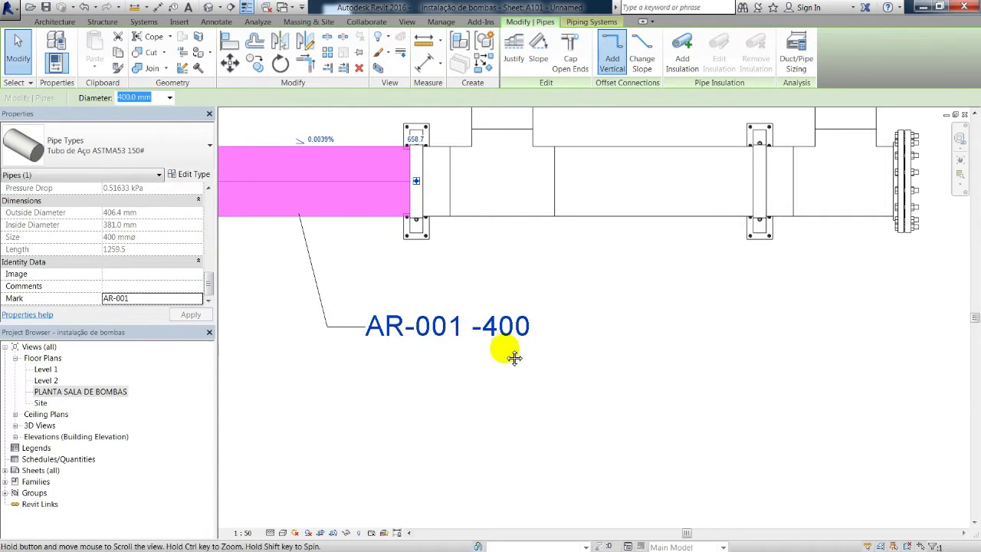
middle_click_drag(490, 349, 512, 349)
key("Escape")
- Edit the pipe tag type so that its leader ends in a filled arrowhead
left_click(484, 339)
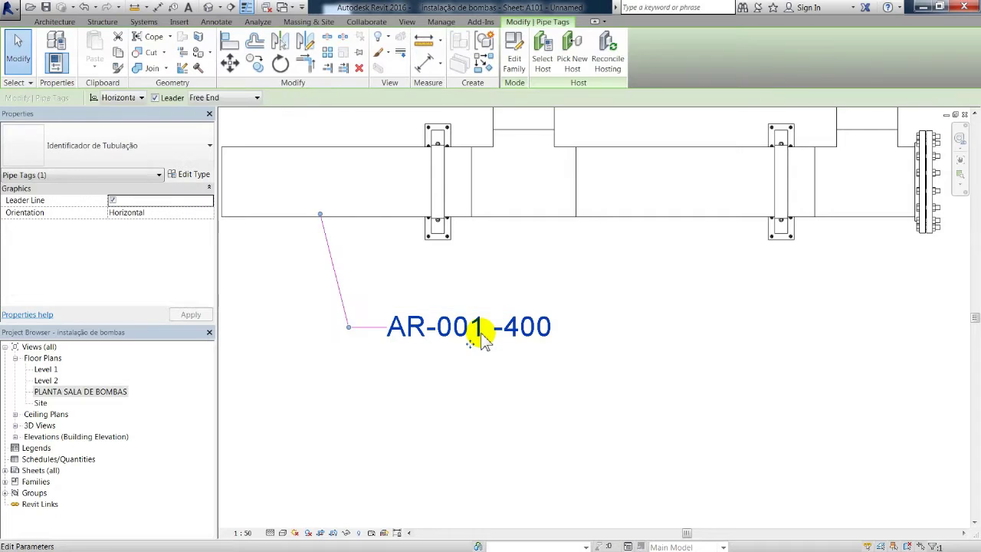
left_click(201, 174)
left_click(860, 234)
left_click(869, 228)
left_click(571, 246)
left_click(849, 478)
left_click(735, 478)
key("Escape")
scroll(450, 256, "down", 4)
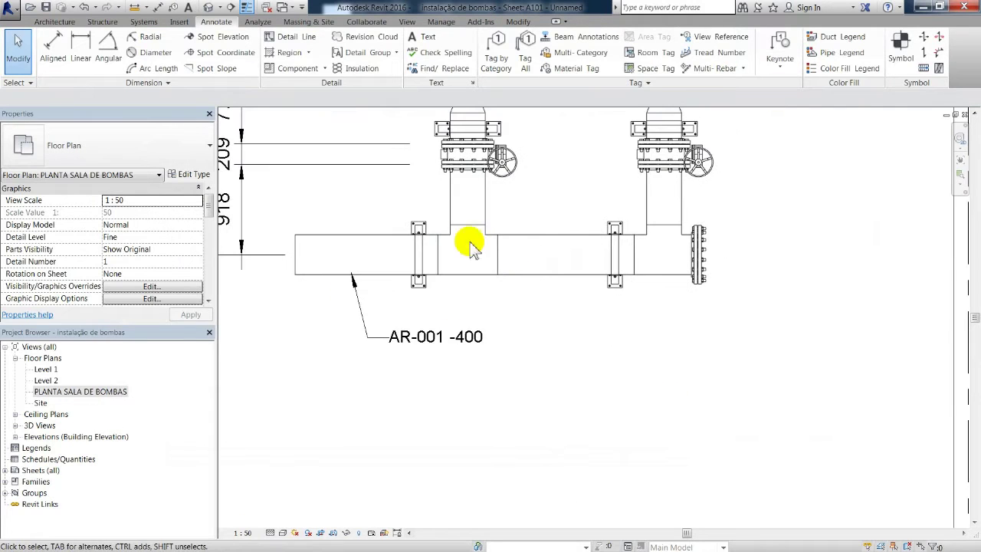
- Tag the first pump's vertical suction branch pipe, placing the tag text to the left of the pipe
middle_click_drag(487, 299, 483, 338)
scroll(458, 161, "up", 1)
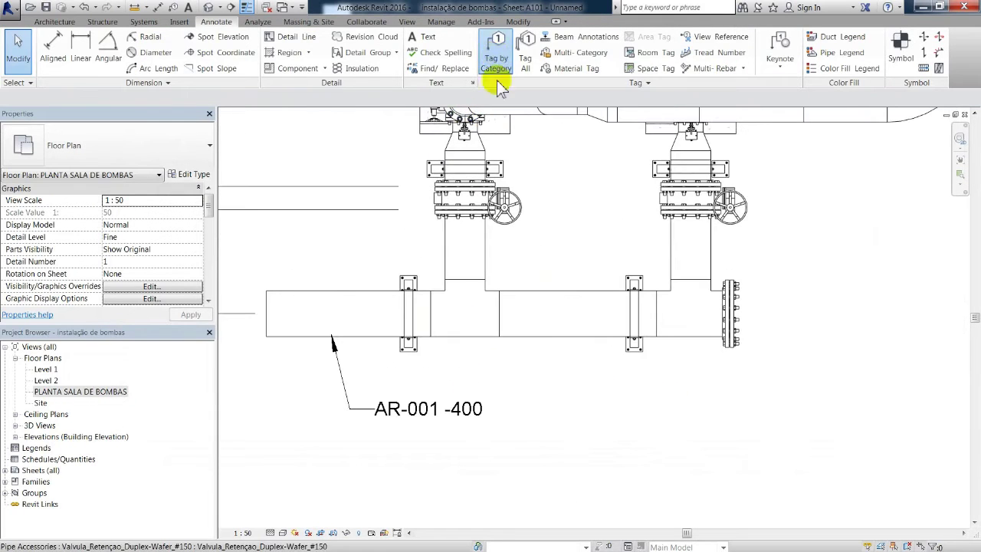
left_click(496, 47)
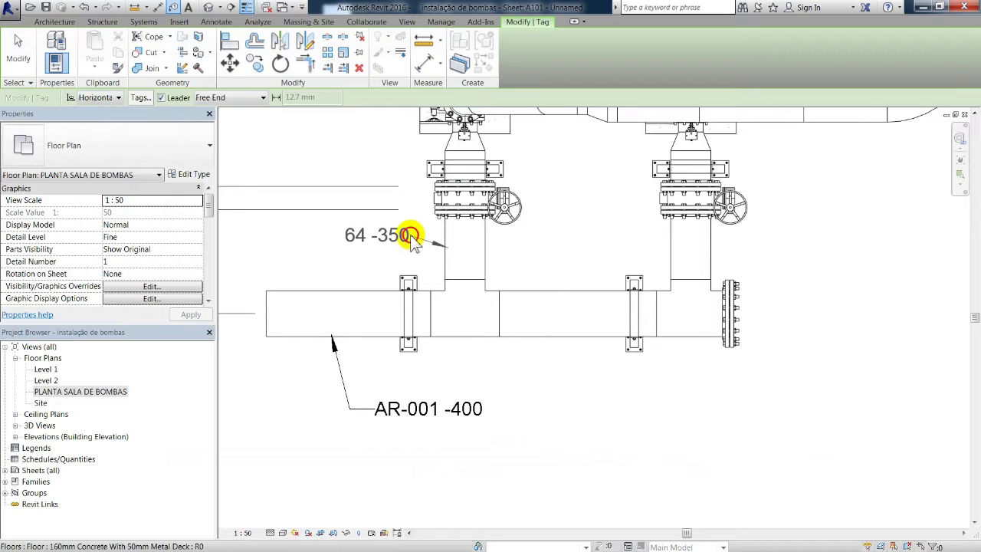
left_click(375, 234)
key("Escape")
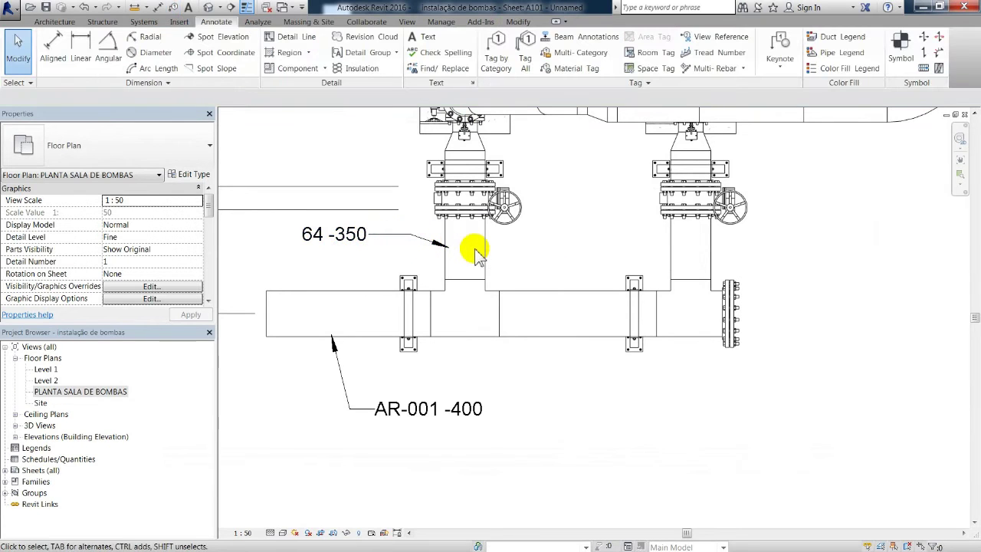
- Set the Mark of the first pump's suction branch pipe to AR-002
scroll(461, 396, "up", 2)
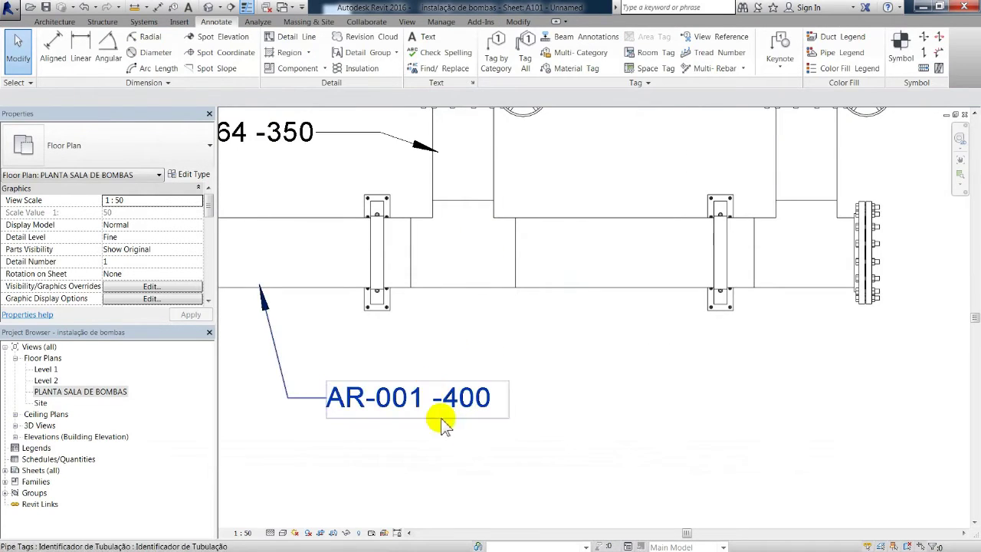
scroll(466, 372, "down", 2)
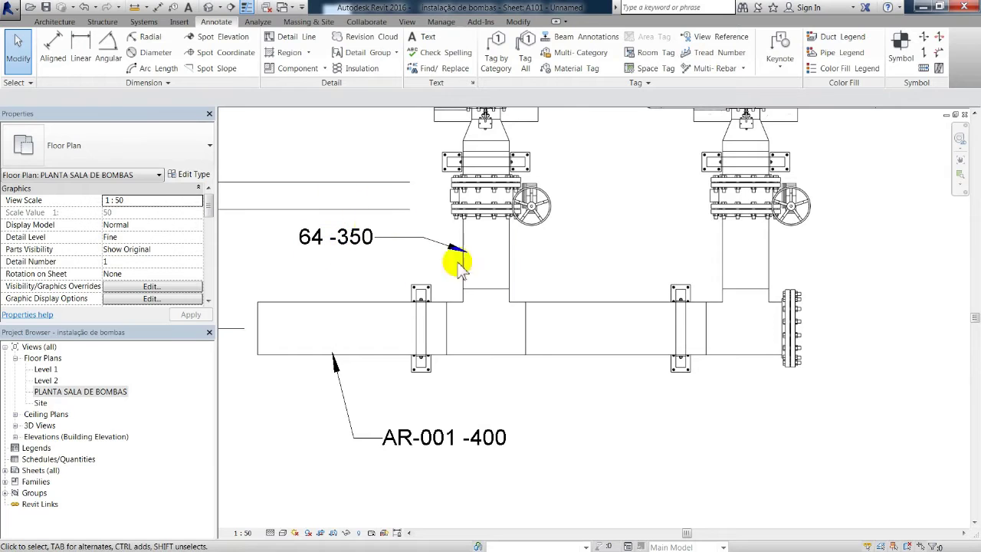
left_click(504, 254)
left_click_drag(209, 203, 209, 293)
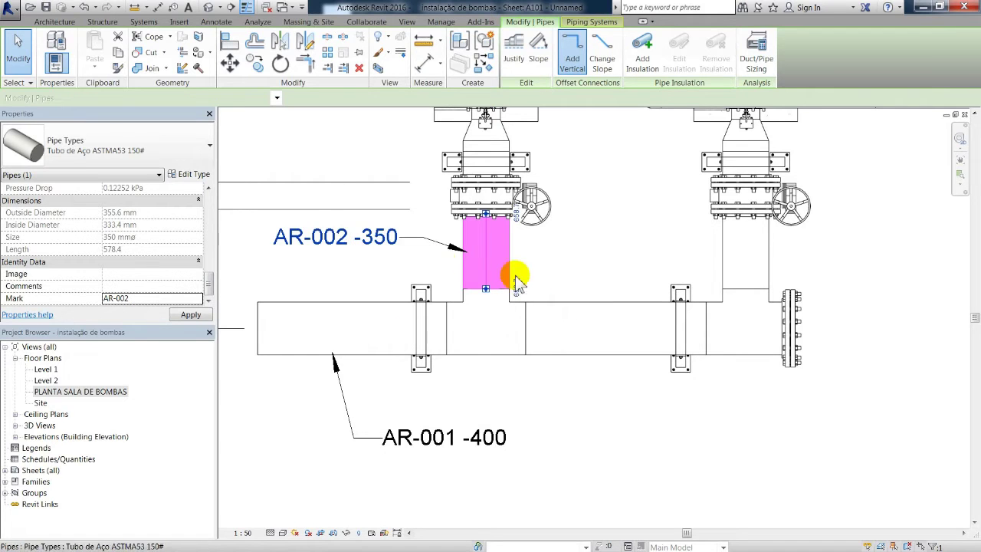
left_click(317, 199)
scroll(360, 234, "down", 1)
scroll(591, 223, "down", 1)
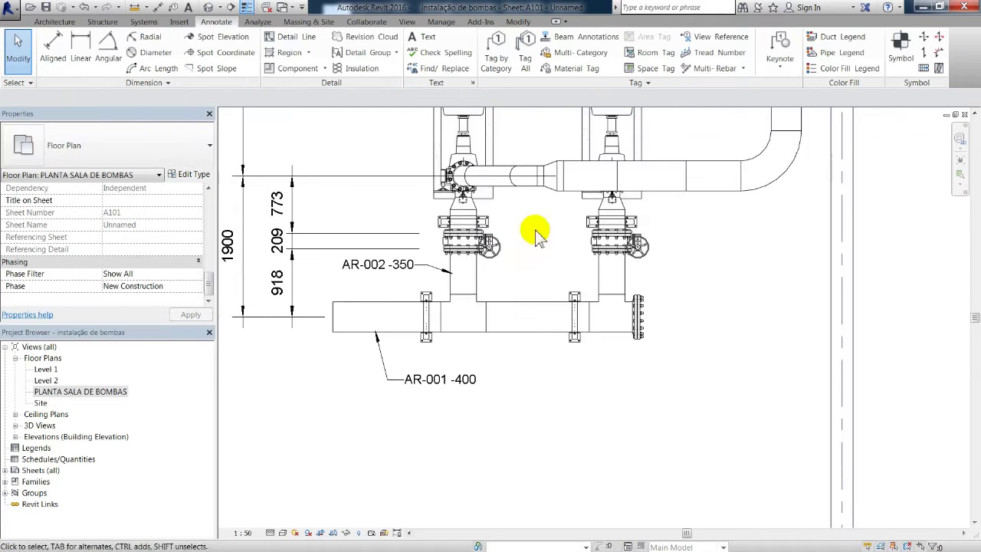
- Tag the discharge pipe segment just before the elbow, set its Mark to AR-004 and adjust the tag's leader
left_click(496, 57)
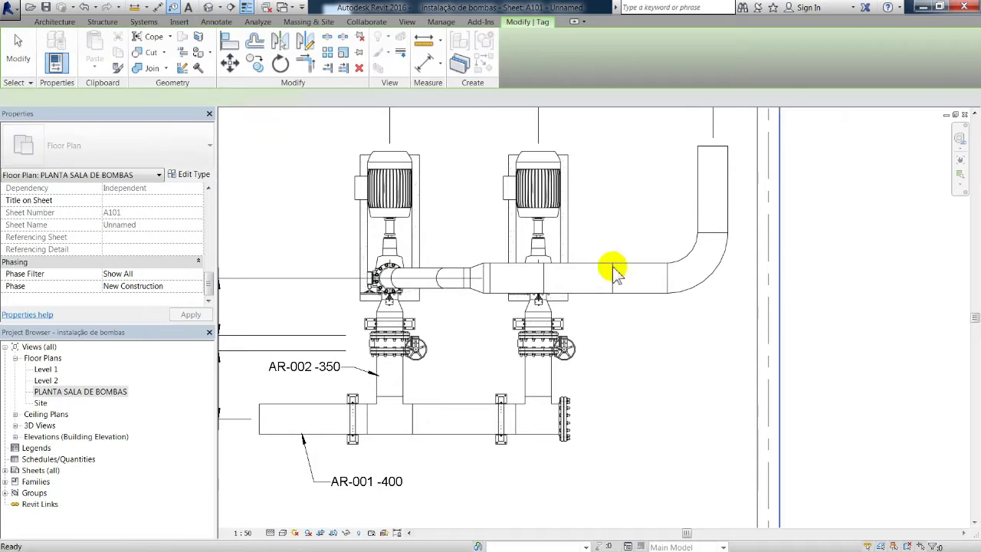
scroll(652, 273, "up", 1)
left_click(657, 278)
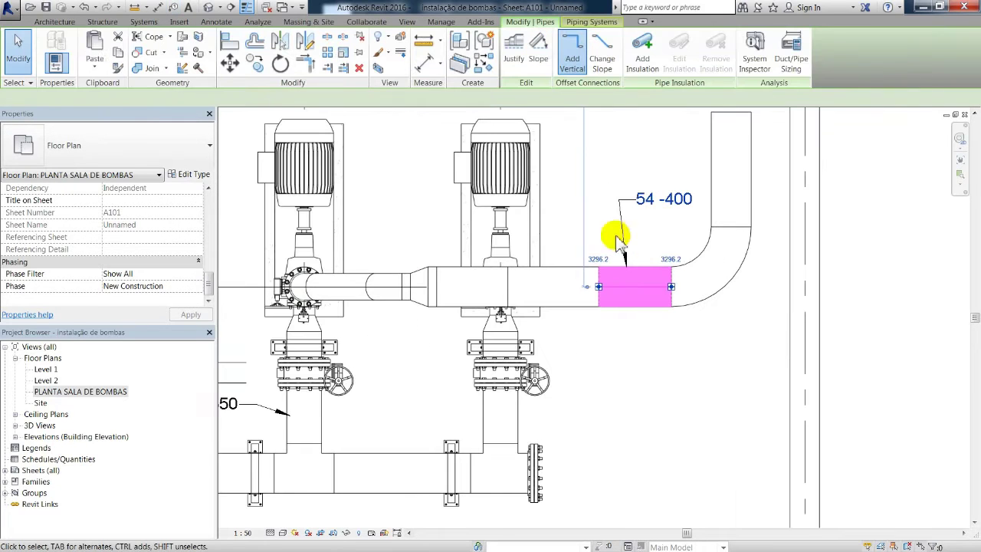
left_click(138, 298)
type("AR-004")
left_click(631, 201)
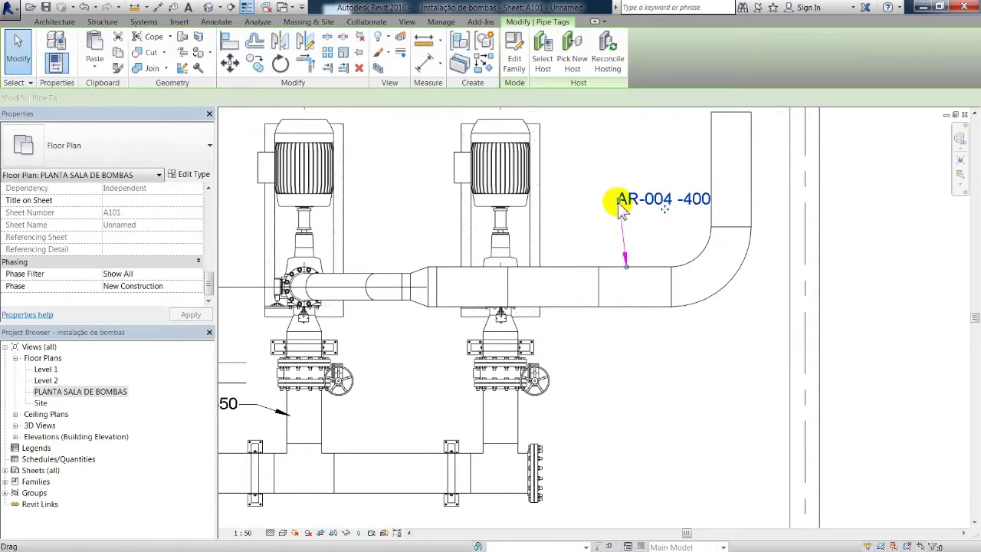
left_click(599, 234)
scroll(598, 234, "down", 3)
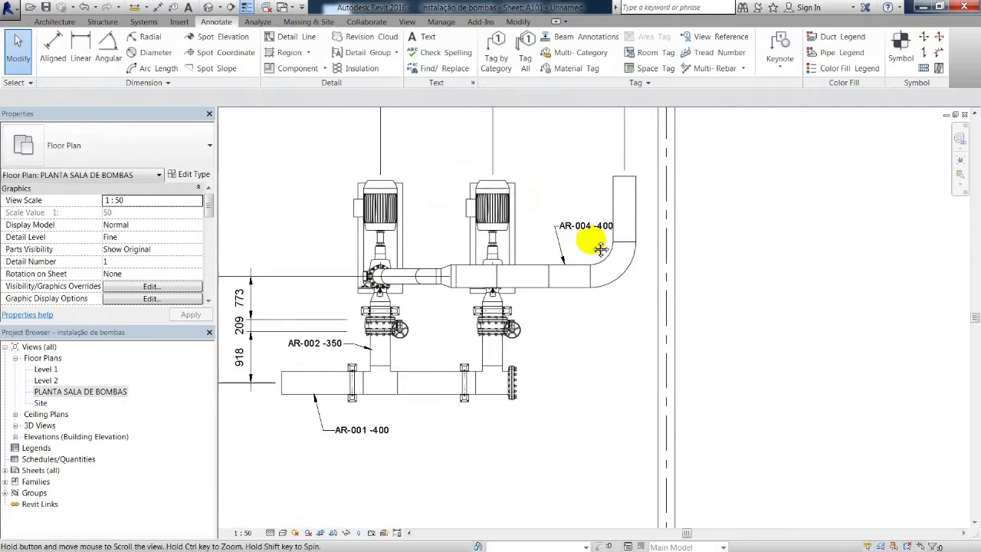
- Set the plan view's discipline to Mechanical
middle_click_drag(579, 240, 551, 230)
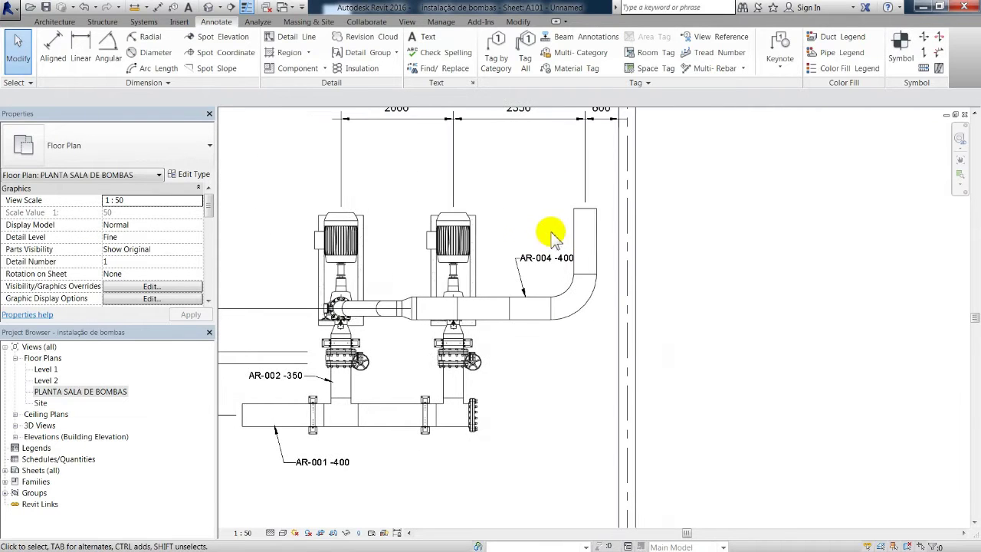
left_click(210, 204)
left_click_drag(210, 203, 211, 230)
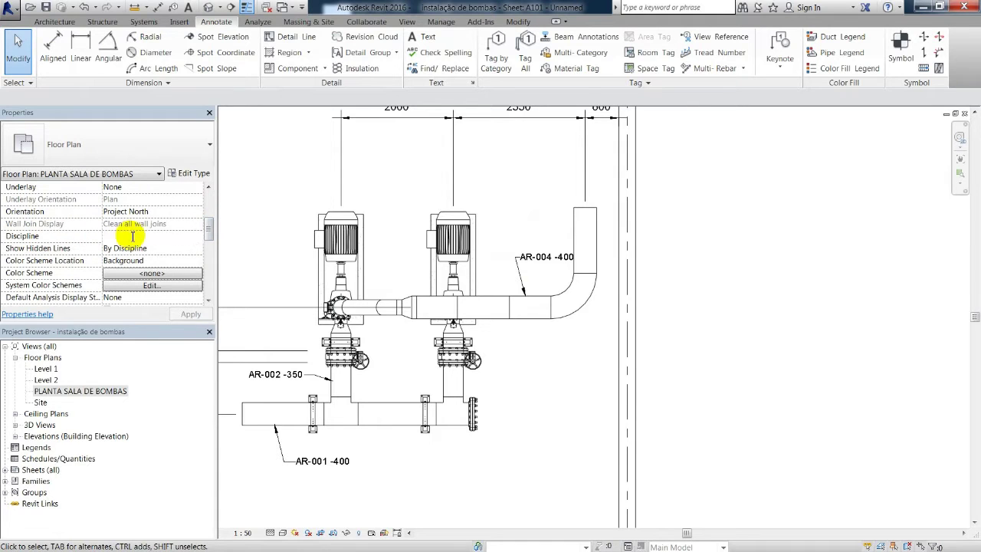
left_click(198, 236)
left_click(139, 270)
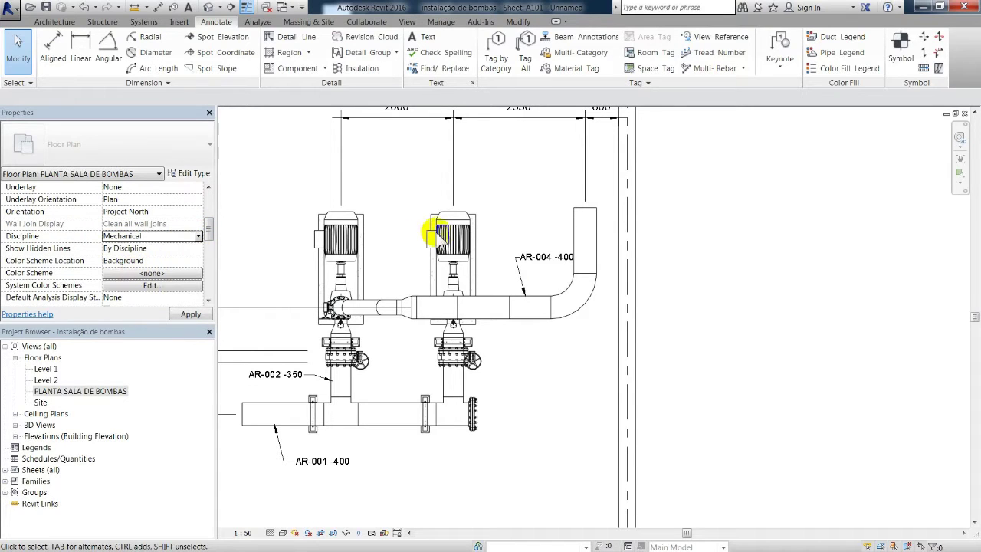
- Confirm the Hidden Line options in Mechanical Settings with Draw MEP Hidden Lines turned off
middle_click_drag(503, 300, 550, 275)
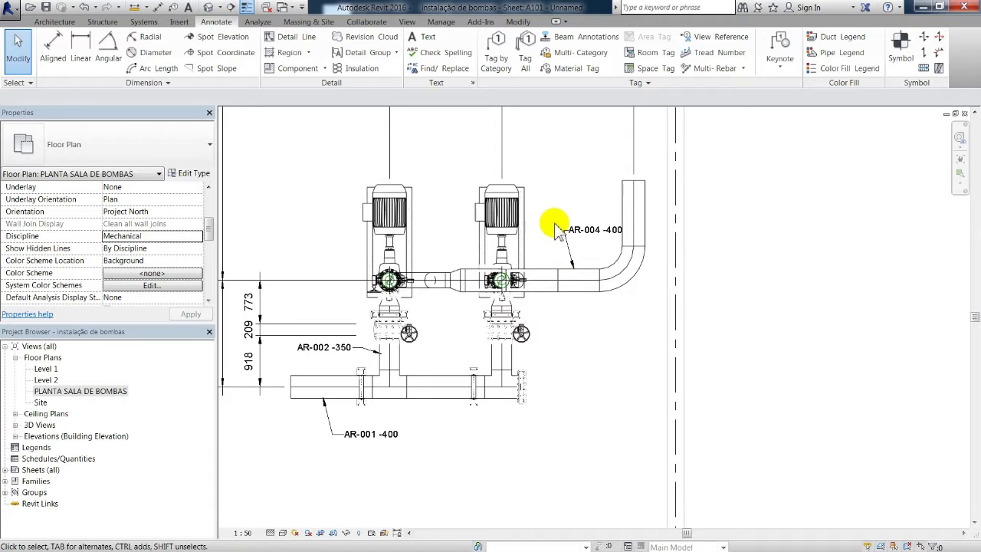
scroll(410, 360, "up", 3)
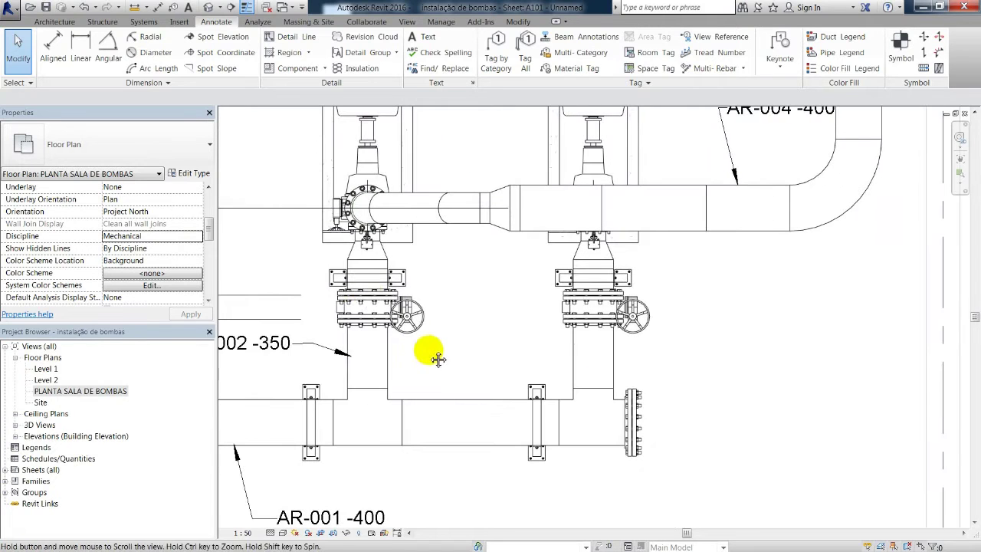
left_click(144, 22)
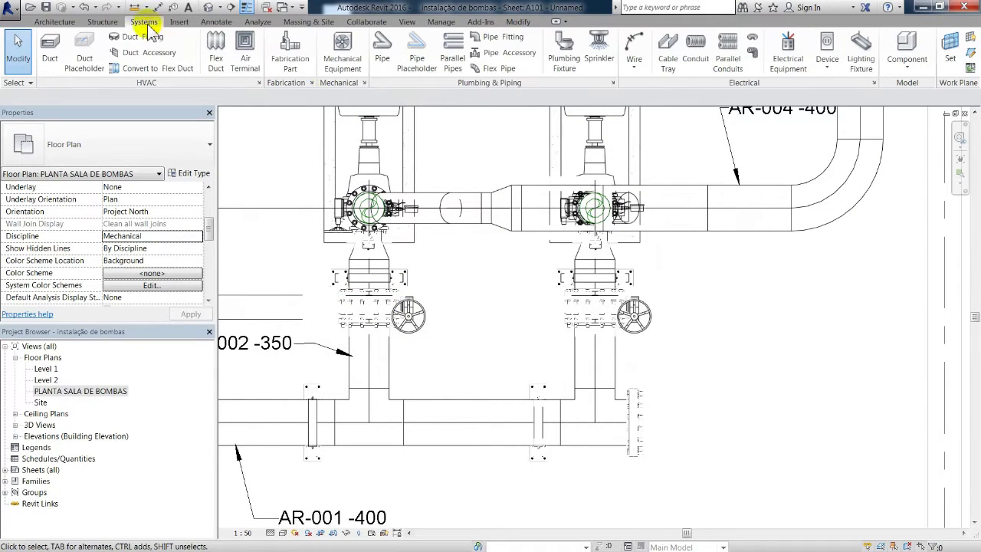
left_click(366, 82)
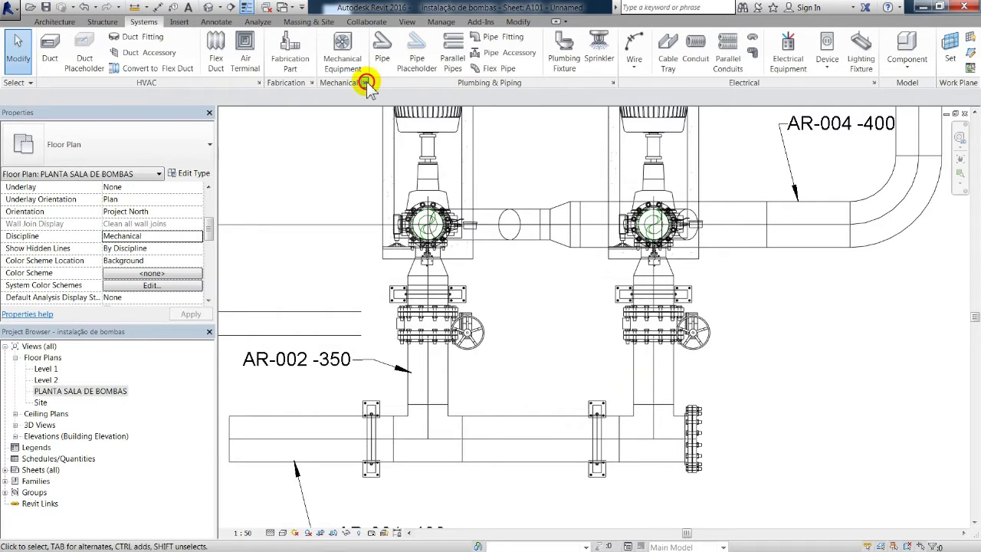
left_click(366, 83)
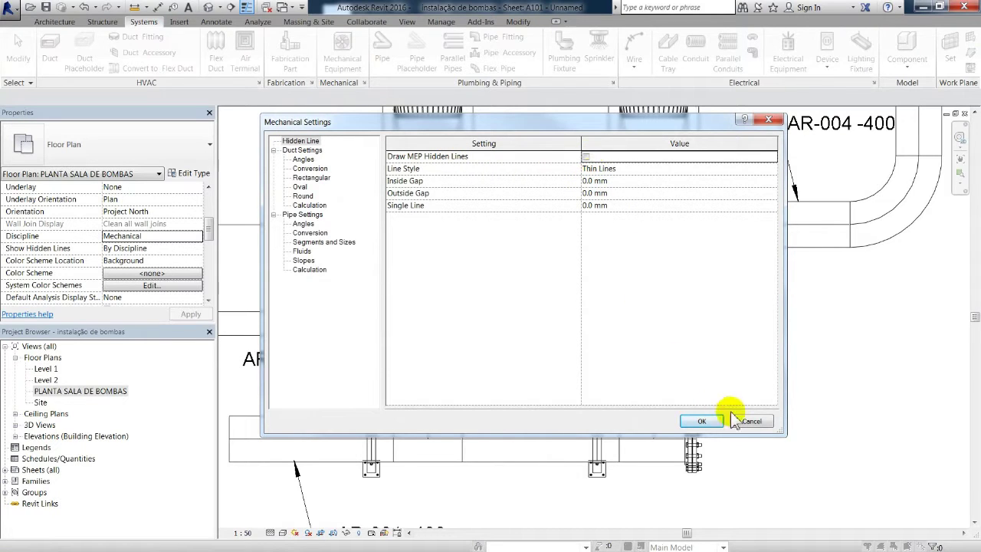
left_click(704, 421)
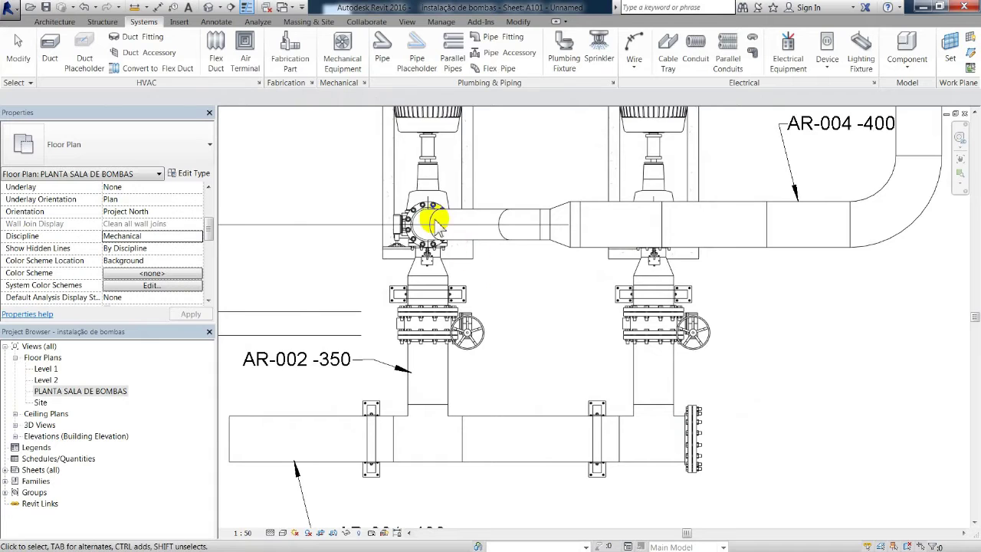
- Examine the pump room plan's pipe display, dimensions and pipe tags around both pumps
scroll(471, 196, "down", 2)
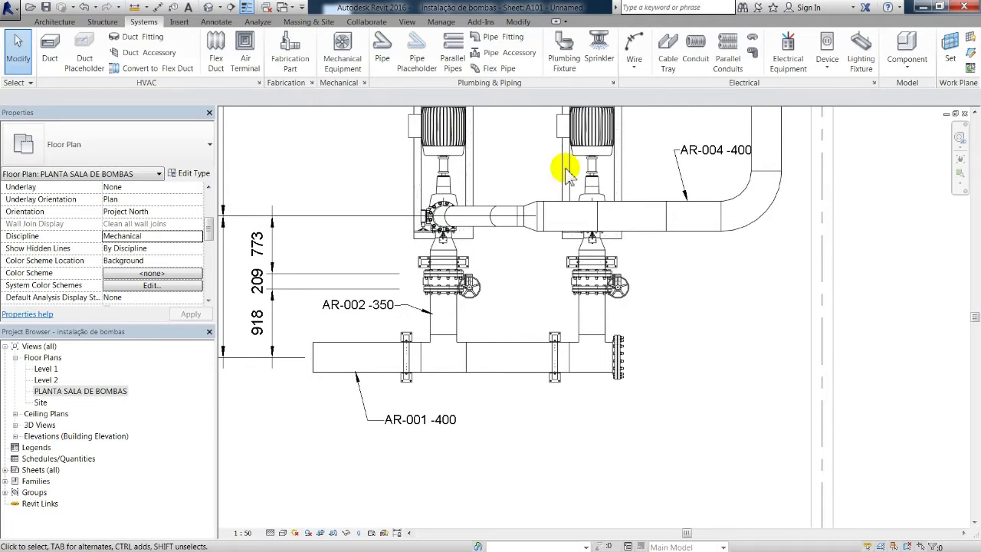
scroll(594, 303, "down", 5)
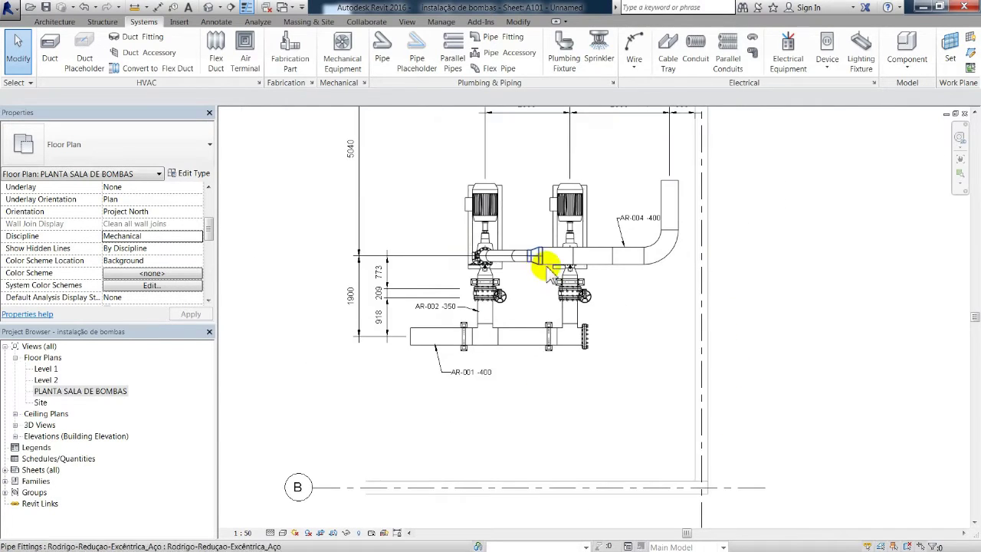
scroll(511, 135, "up", 4)
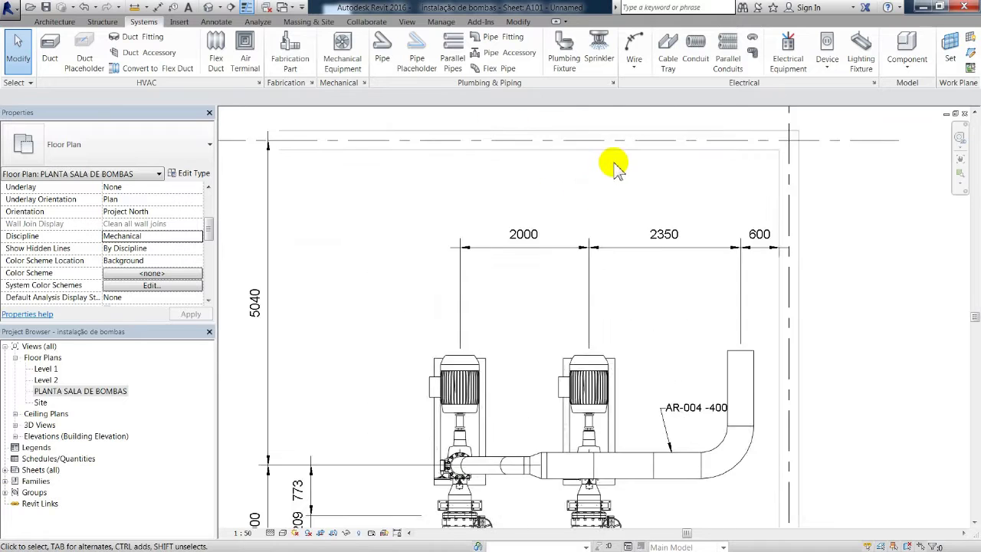
scroll(813, 246, "down", 3)
middle_click_drag(780, 344, 760, 193)
middle_click_drag(744, 274, 708, 199)
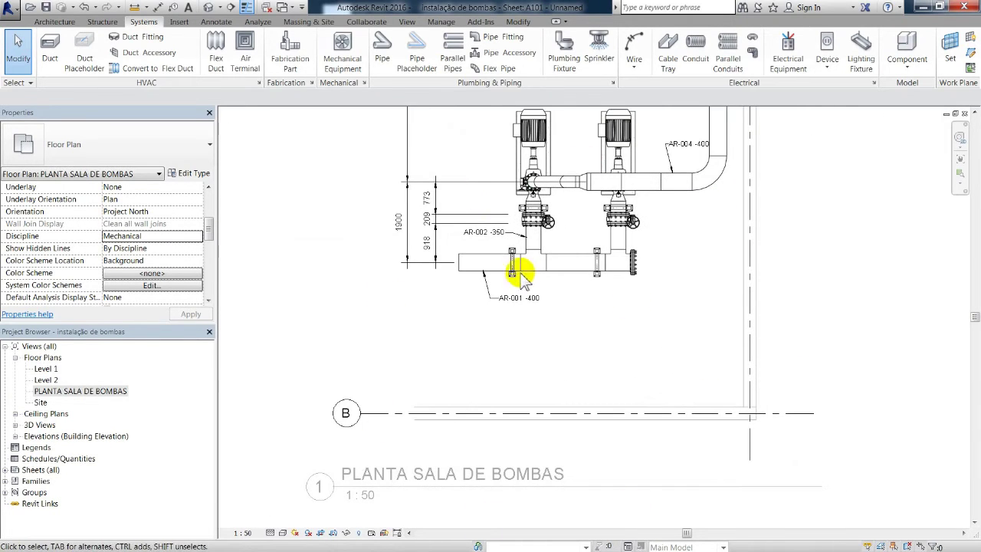
scroll(591, 274, "up", 5)
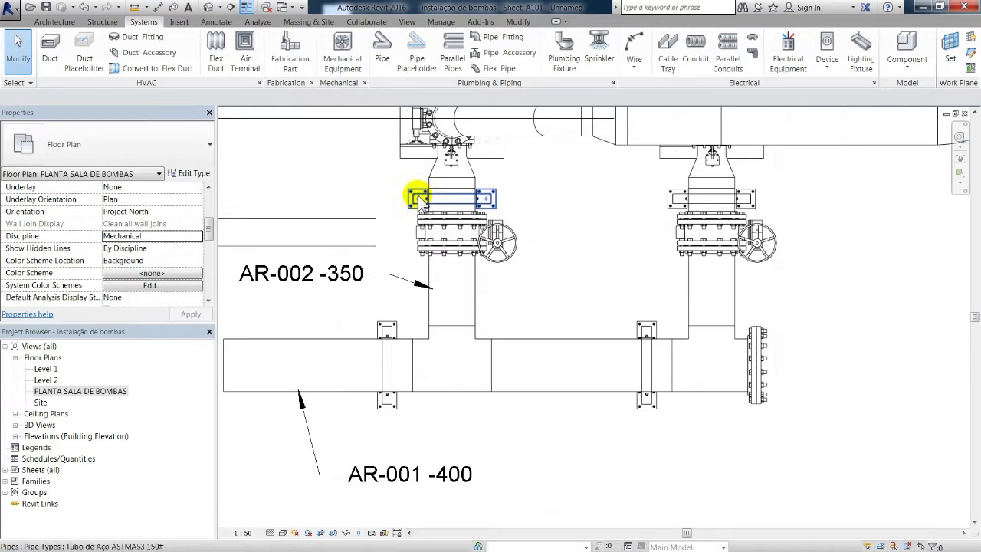
scroll(418, 196, "up", 3)
scroll(562, 158, "down", 3)
middle_click_drag(573, 197, 524, 236)
scroll(547, 208, "down", 1)
middle_click_drag(618, 218, 578, 254)
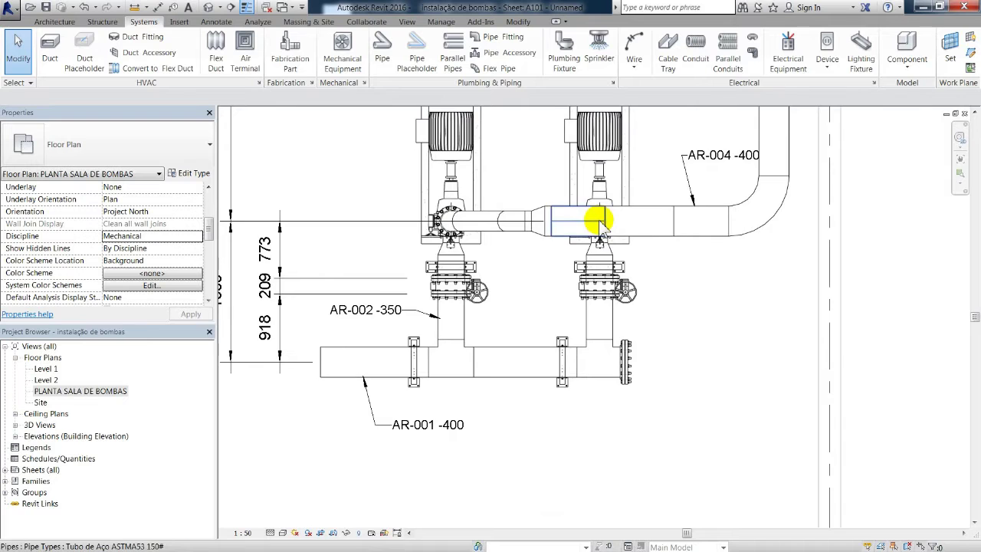
scroll(597, 222, "down", 1)
middle_click_drag(483, 270, 496, 313)
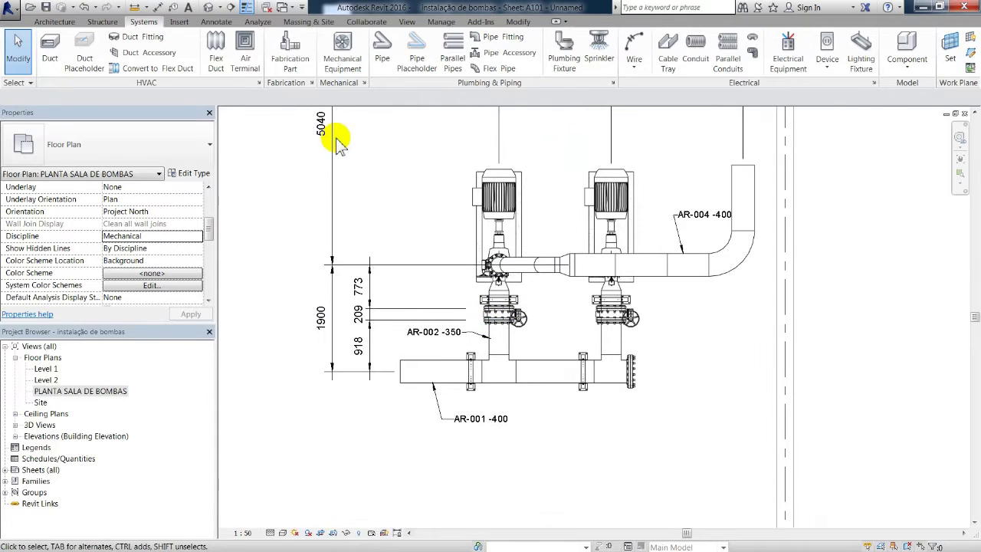
- Draw a building section across the plan along the suction header, looking towards the pumps, and pull its view depth back to the pump motors
left_click(407, 23)
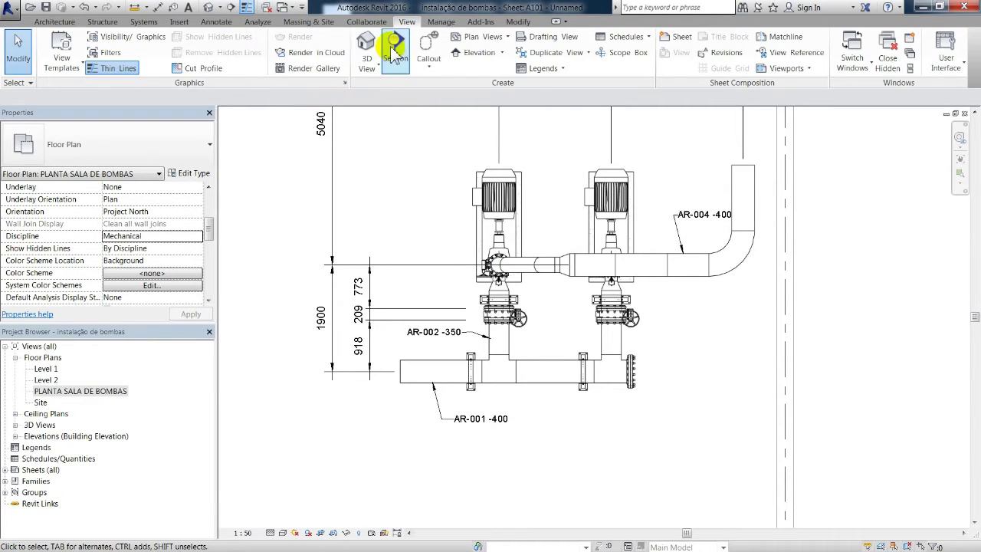
left_click(395, 46)
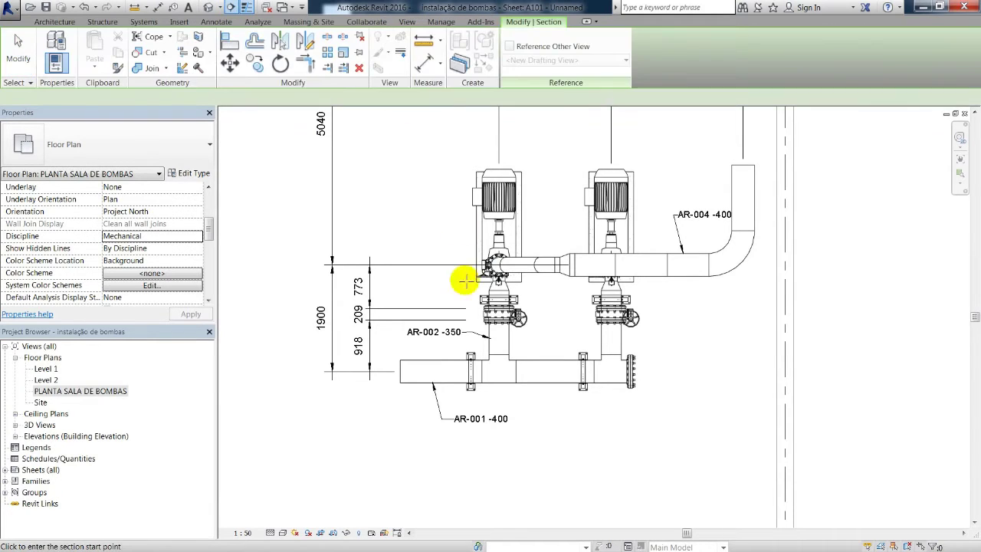
left_click(297, 394)
left_click(847, 394)
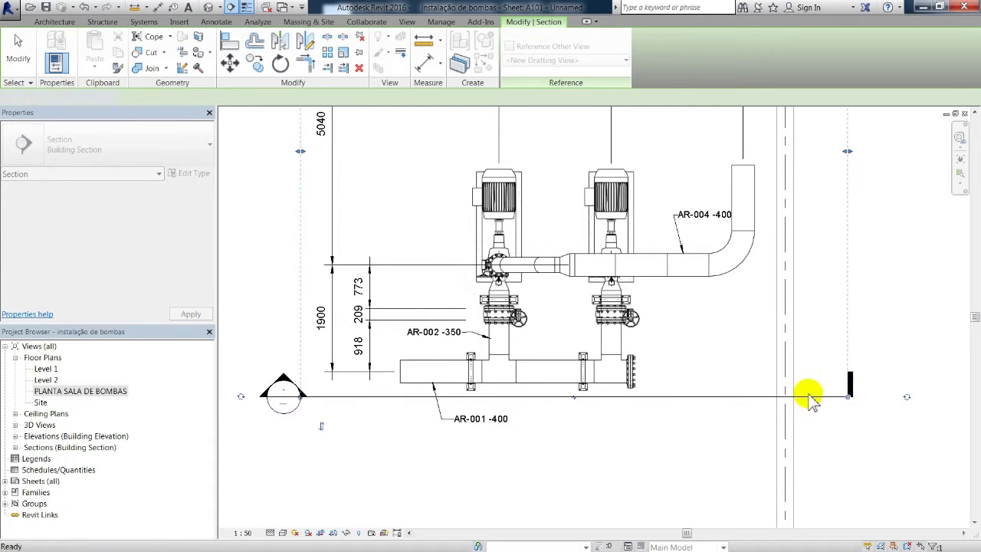
scroll(650, 433, "down", 2)
left_click_drag(602, 136, 604, 280)
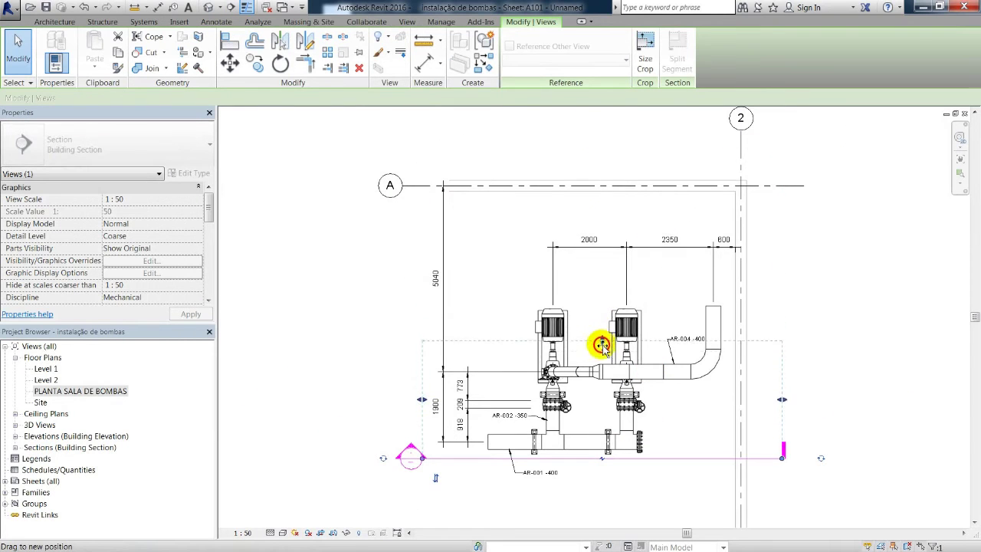
left_click_drag(602, 343, 599, 360)
key("Escape")
- Break the section line with a gap and shorten both remaining segments to short stubs at the section head and tail
left_click(562, 458)
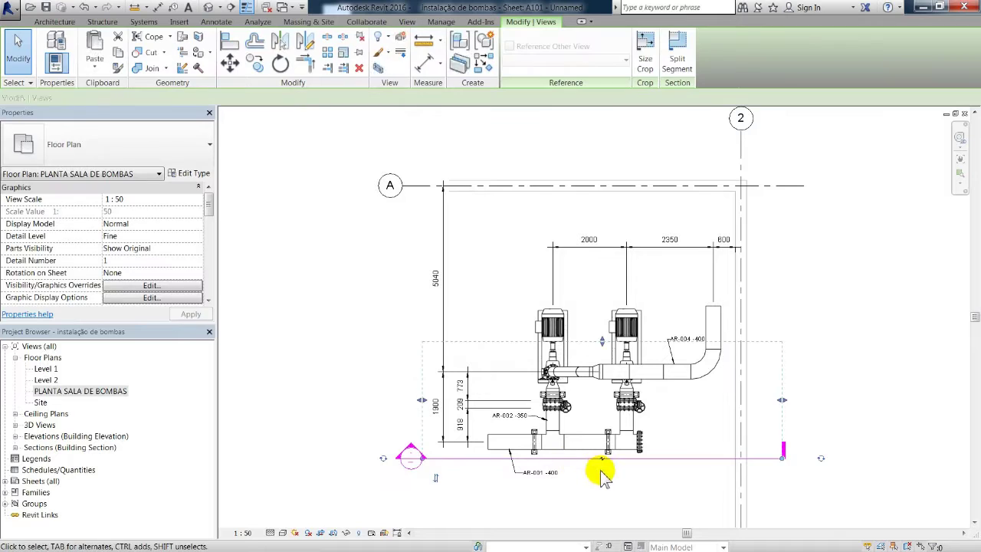
left_click(602, 459)
left_click_drag(542, 458, 445, 459)
left_click_drag(661, 458, 764, 459)
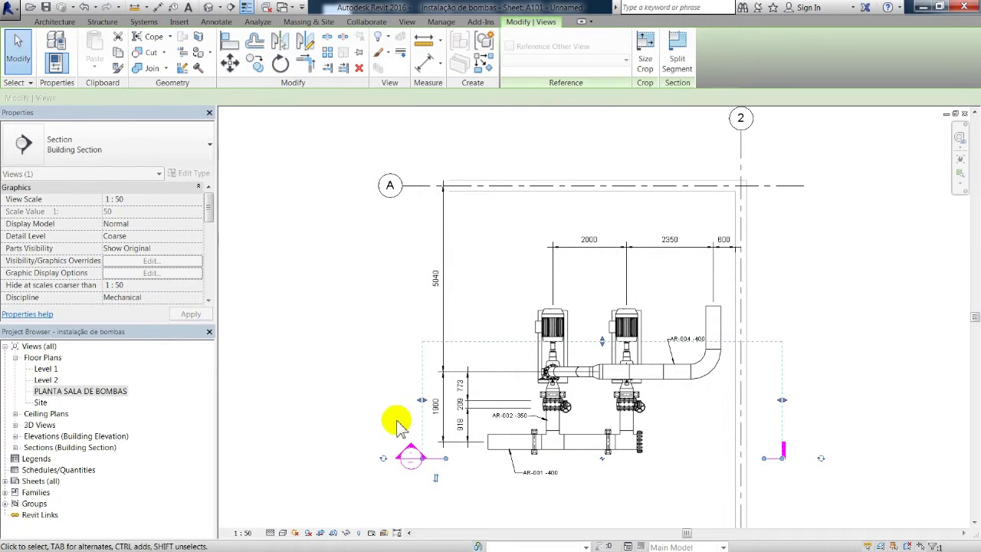
left_click(454, 458)
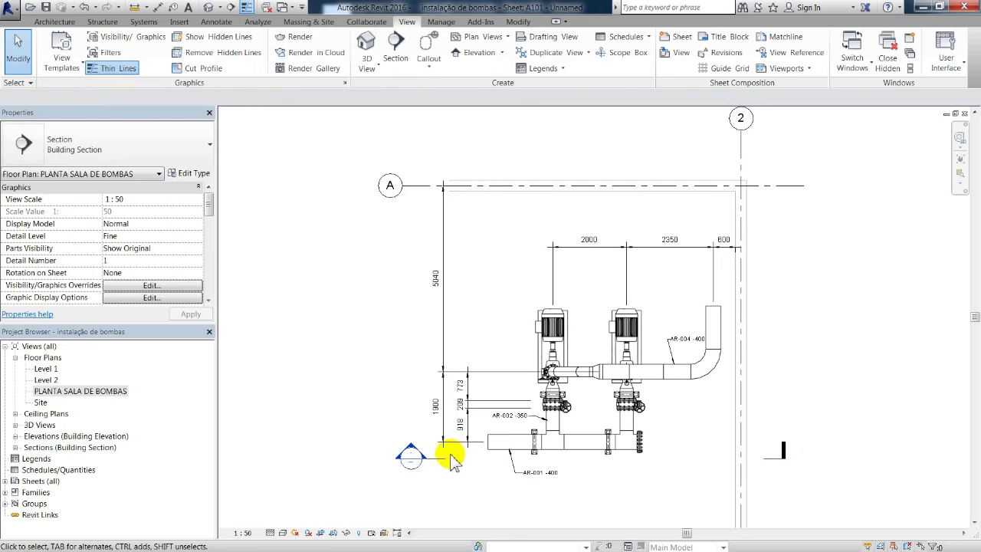
- Open the new section view and set its detail level to Fine
double_click(410, 452)
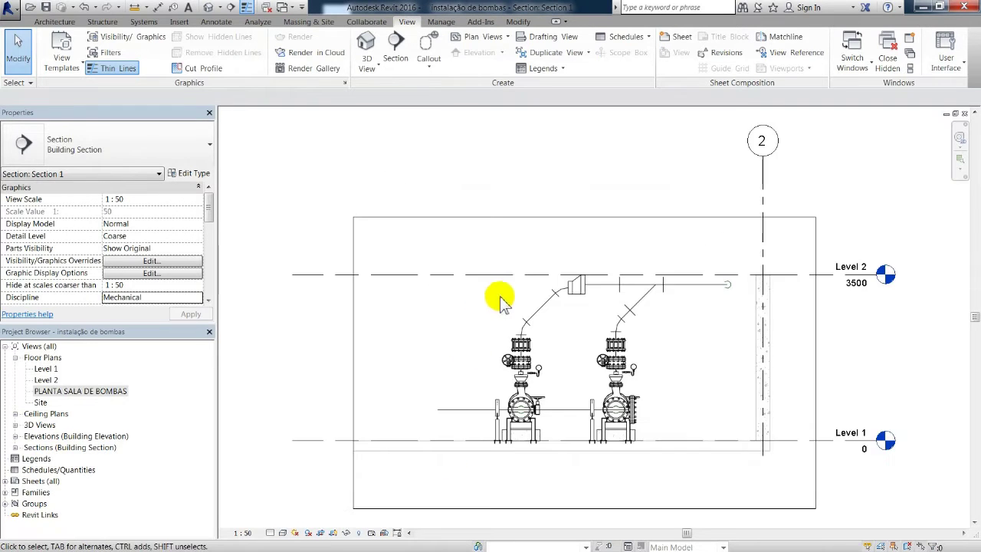
left_click(277, 535)
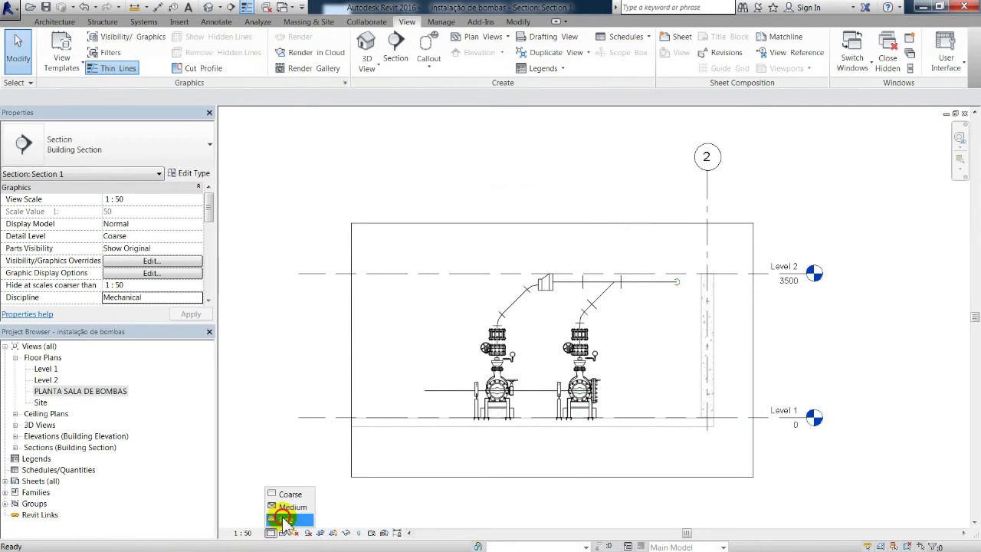
left_click(280, 522)
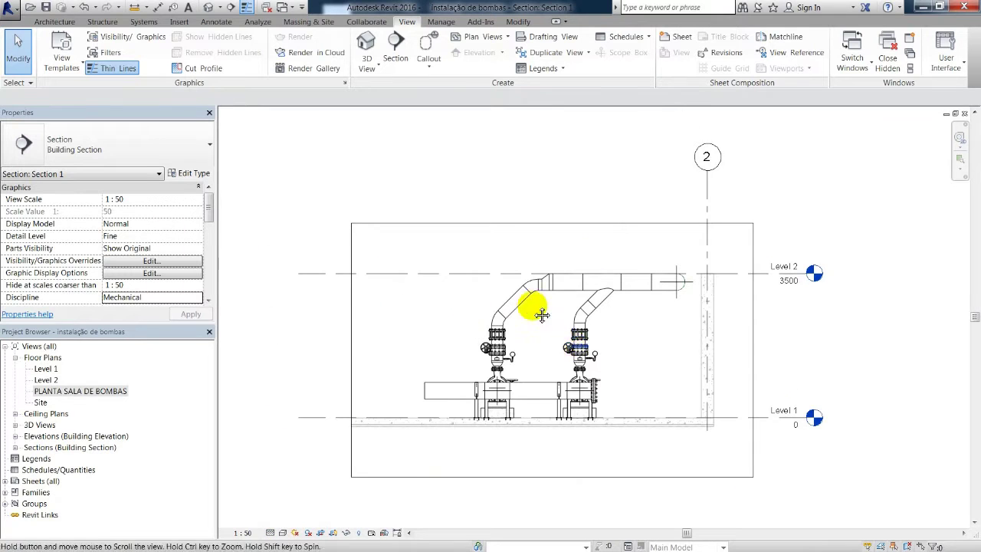
scroll(528, 246, "up", 1)
scroll(597, 237, "up", 1)
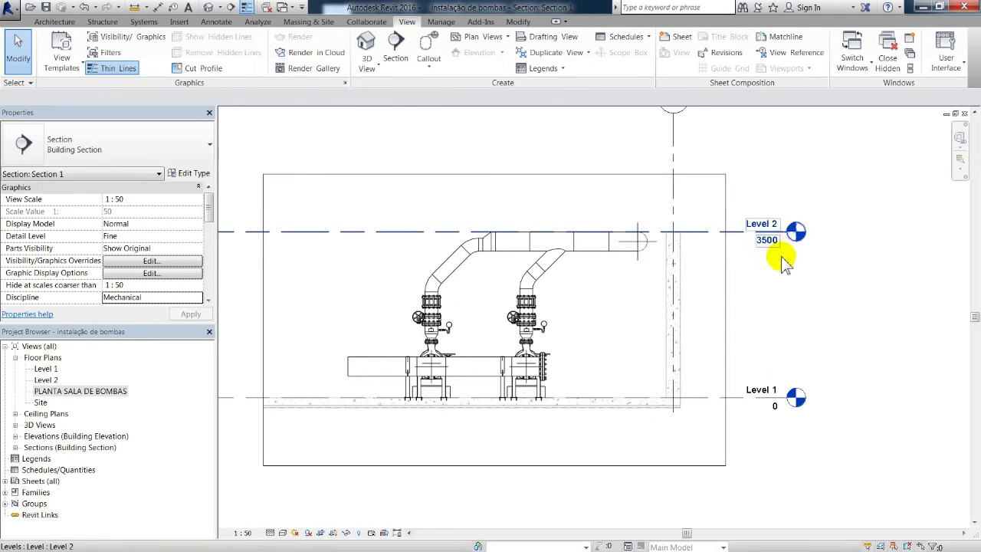
middle_click_drag(671, 334, 699, 340)
- Rename the section view as CORTE A
left_click(15, 447)
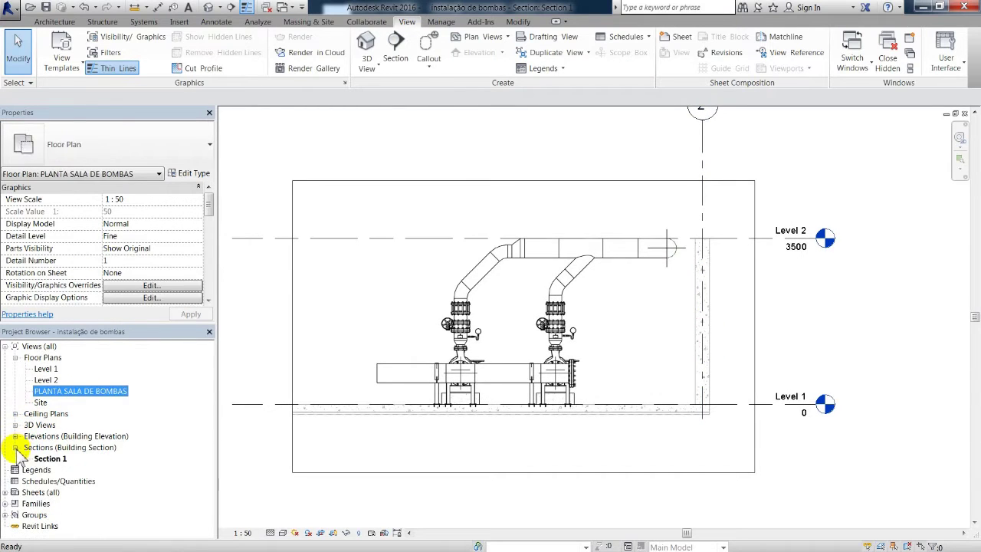
left_click(50, 458)
right_click(52, 458)
left_click(157, 390)
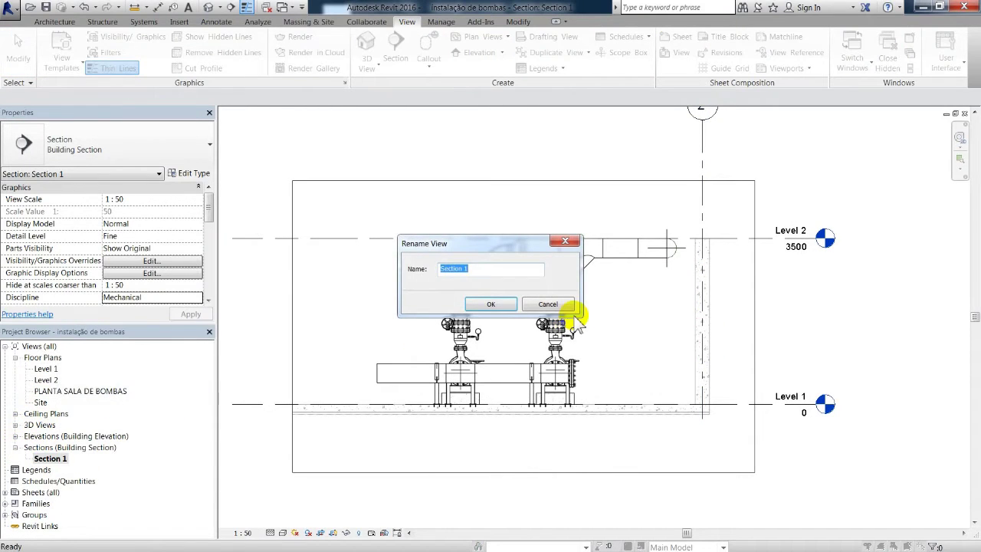
left_click(492, 305)
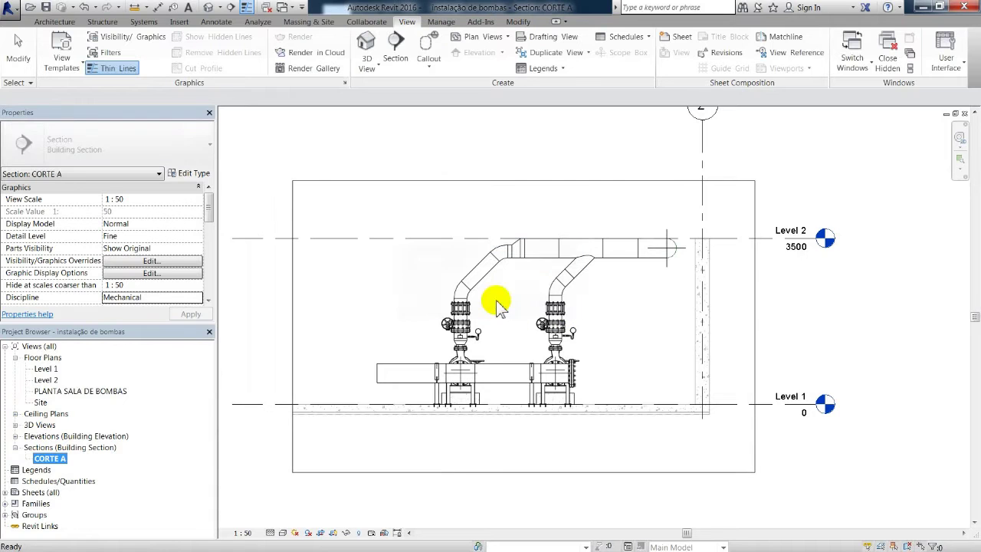
- Open sheet A101 and place the CORTE A section on it directly above the pump room plan
double_click(42, 492)
double_click(49, 504)
scroll(440, 325, "down", 5)
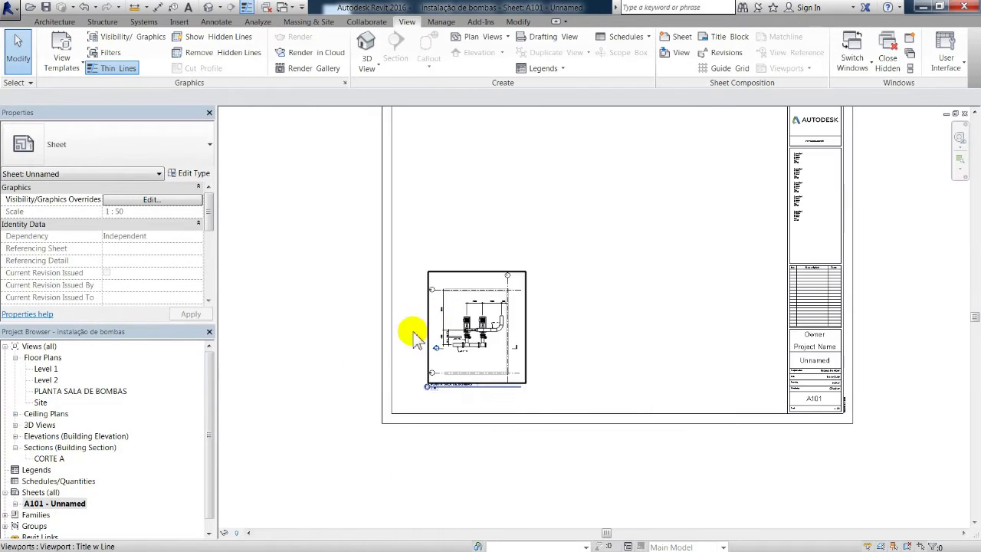
left_click(49, 459)
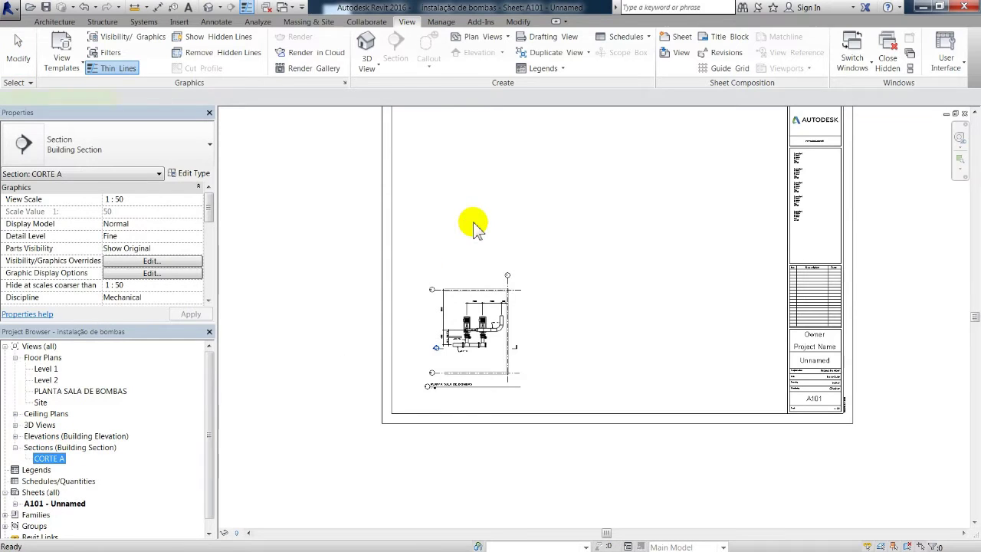
left_click_drag(475, 228, 477, 223)
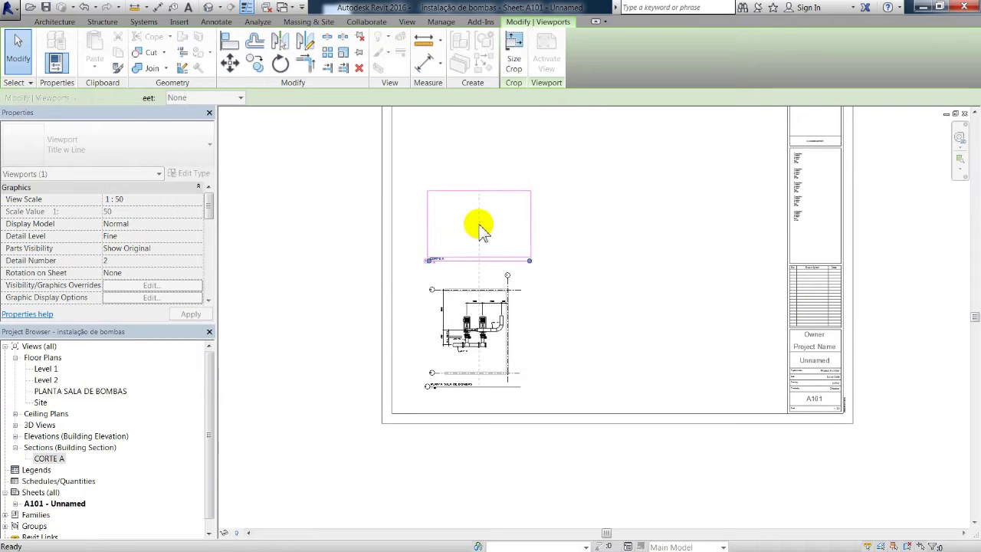
left_click(479, 230)
- Activate the CORTE A viewport on the sheet for editing
scroll(498, 230, "up", 3)
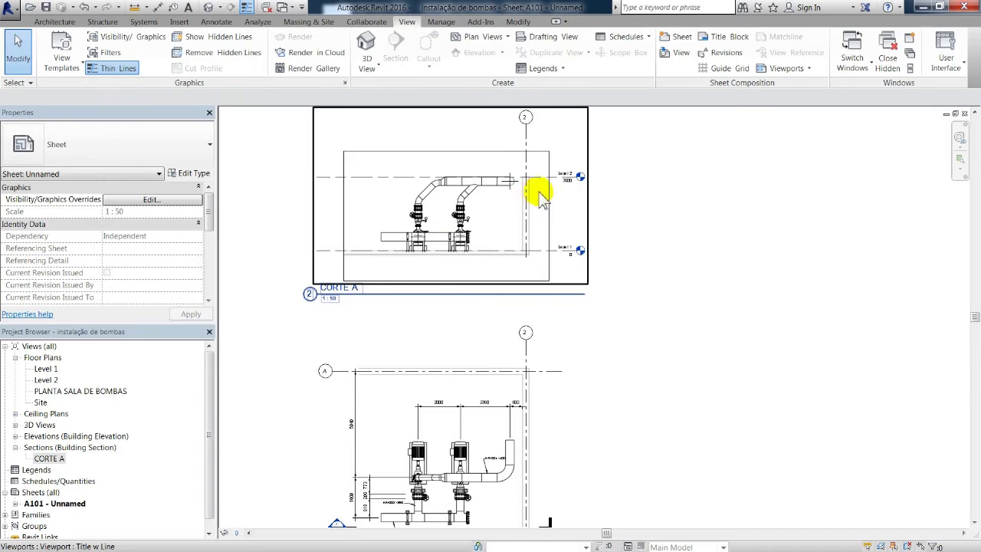
middle_click_drag(744, 281, 748, 314)
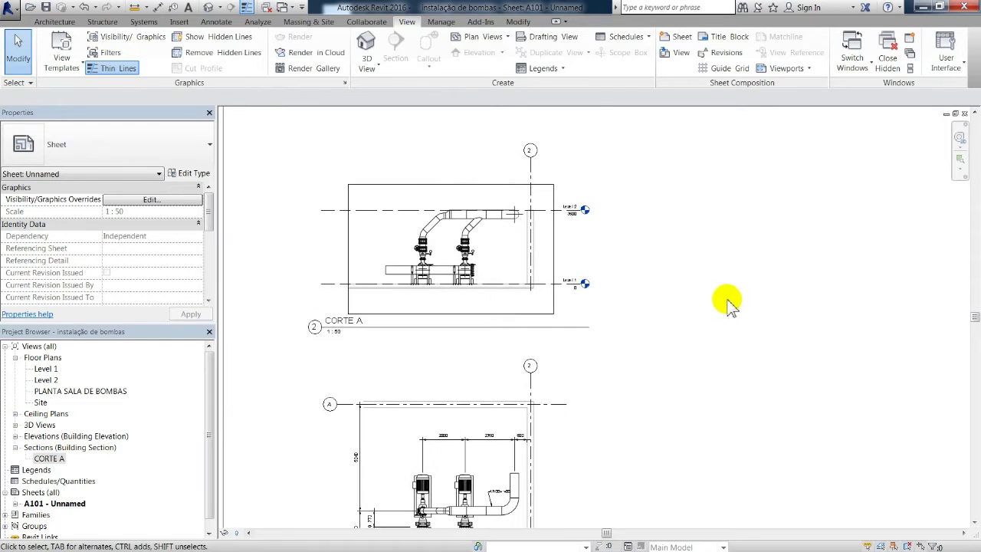
scroll(368, 226, "up", 5)
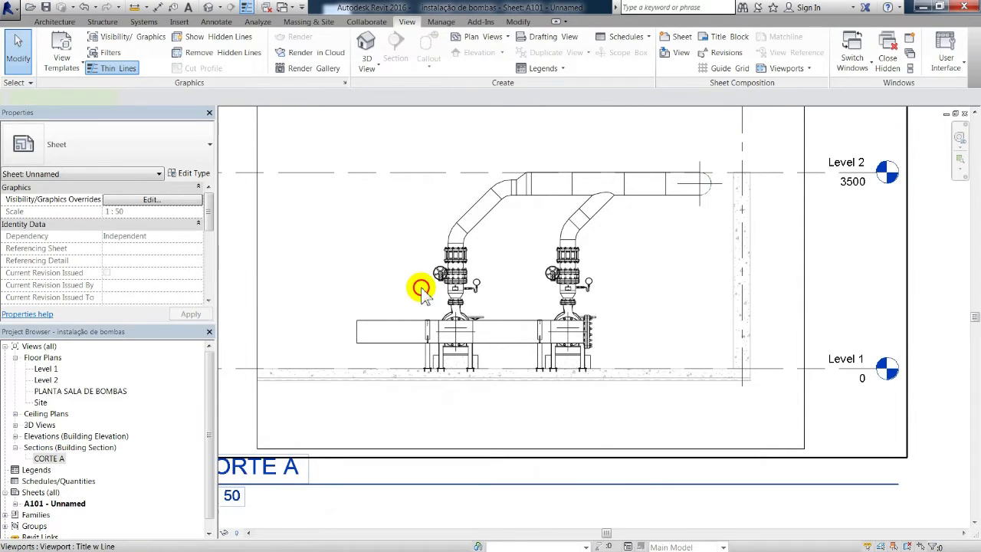
double_click(373, 280)
scroll(437, 257, "down", 2)
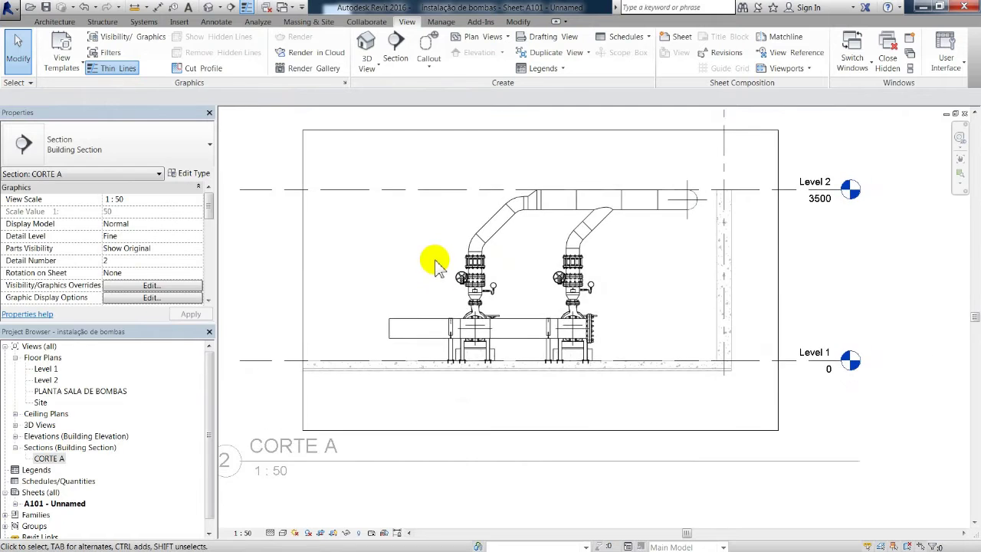
scroll(431, 160, "up", 2)
scroll(521, 269, "down", 5)
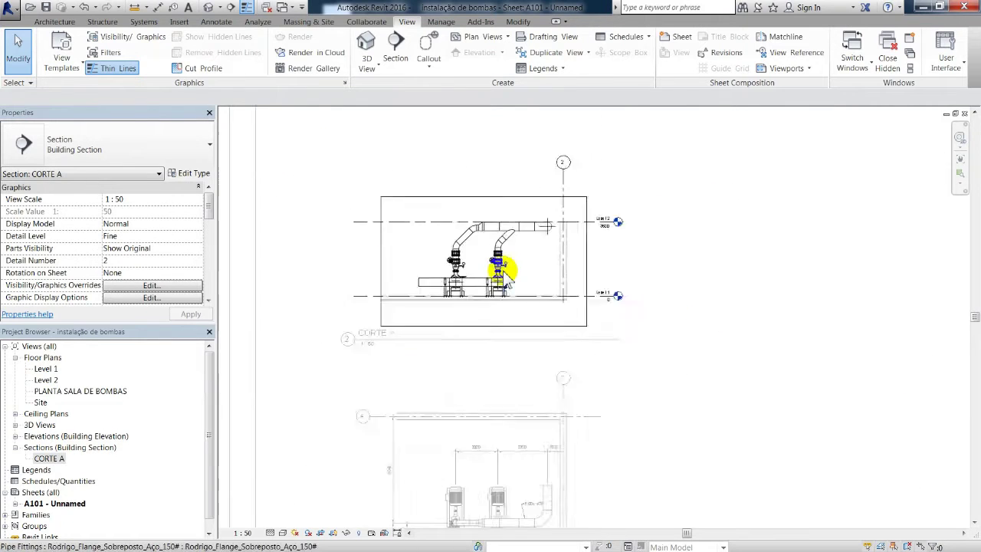
- Tag the lower horizontal header pipe in CORTE A, placing the tag with a leader above the pipe's open end
scroll(487, 249, "up", 4)
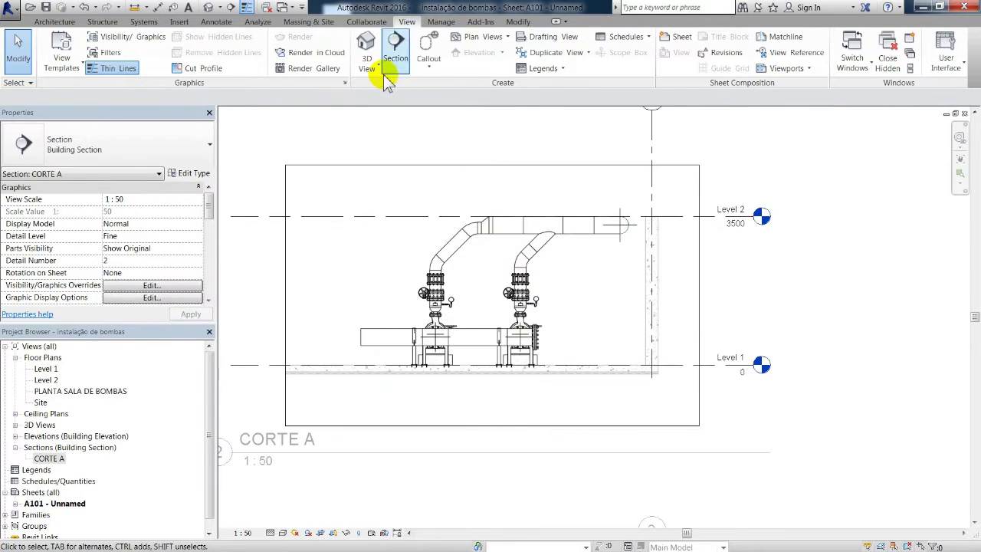
left_click(215, 23)
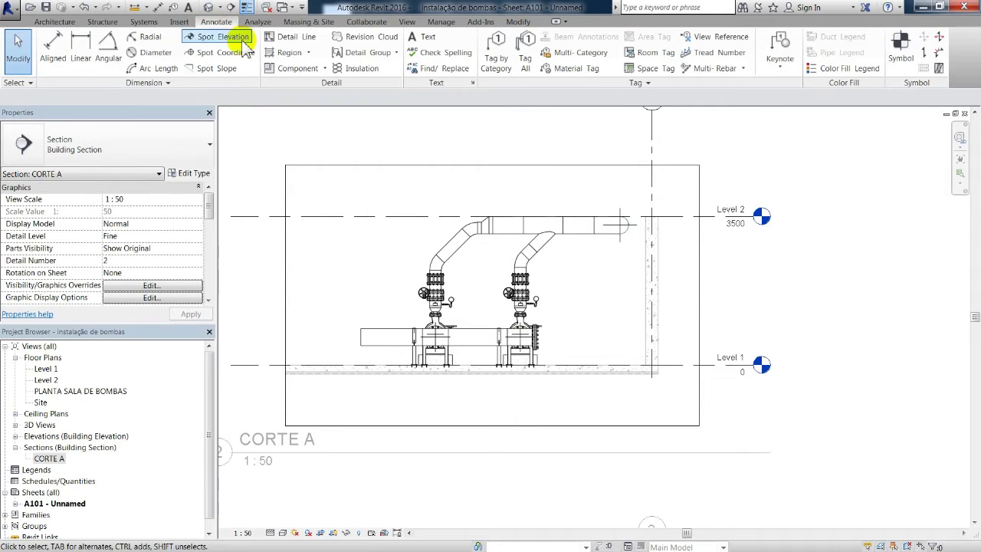
left_click(497, 58)
scroll(383, 329, "up", 3)
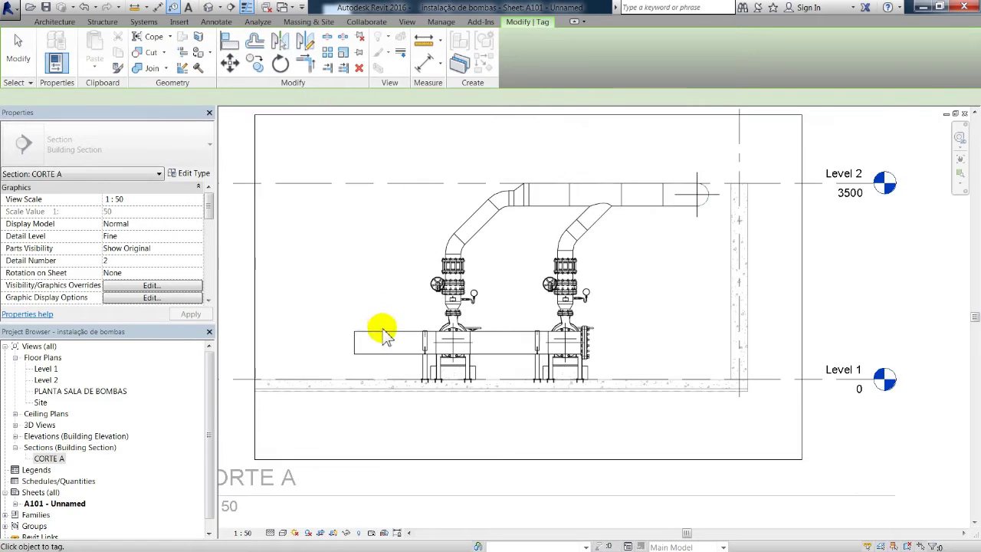
left_click(394, 343)
left_click(370, 307)
scroll(292, 276, "down", 3)
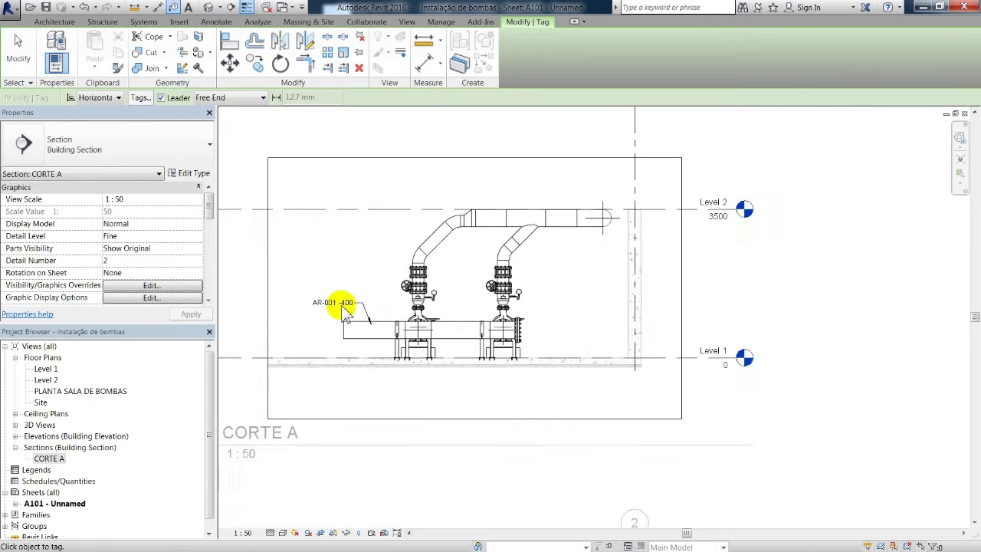
scroll(510, 229, "up", 1)
key("Escape")
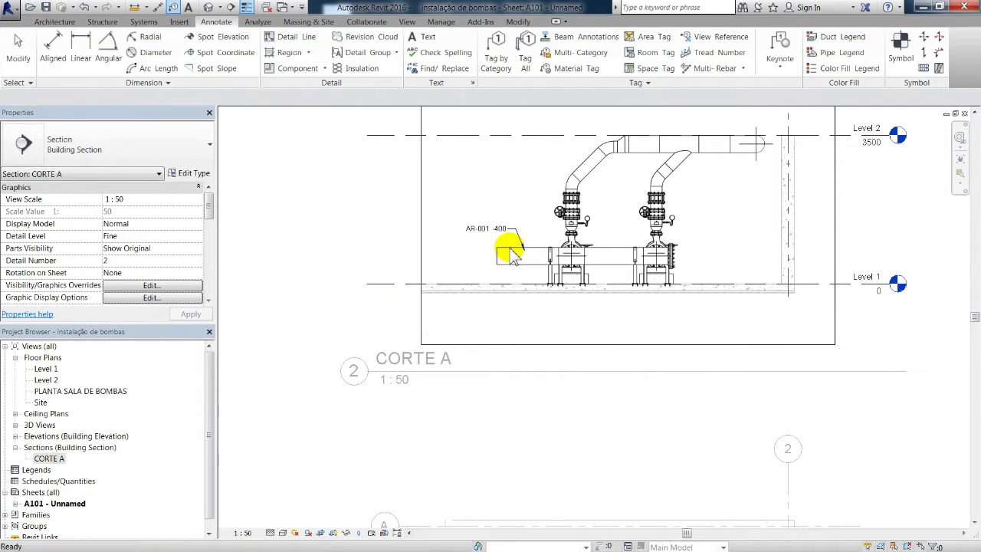
- Set the Mark of the tagged header pipe to AR-005
left_click(512, 257)
left_click_drag(207, 201, 176, 279)
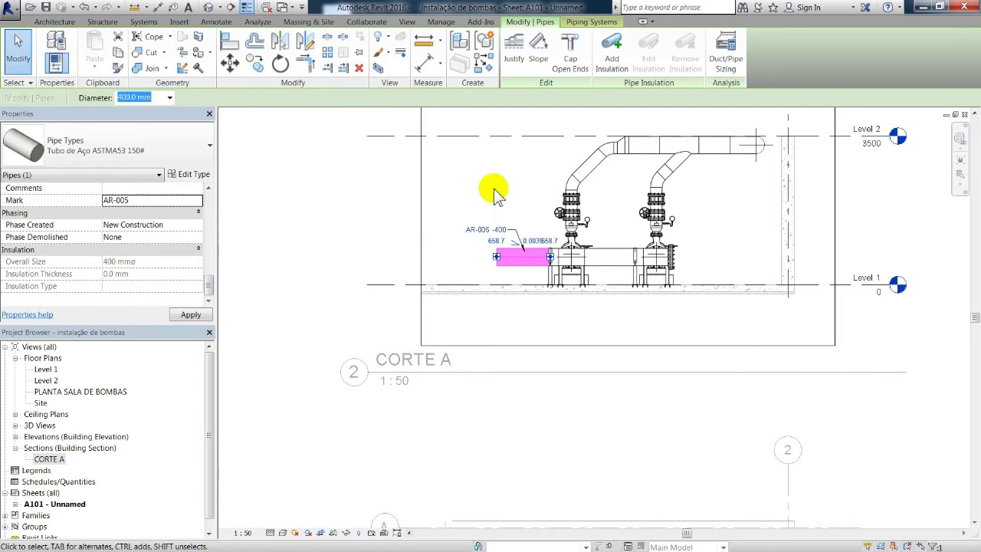
key("Escape")
scroll(521, 215, "up", 5)
scroll(507, 307, "down", 6)
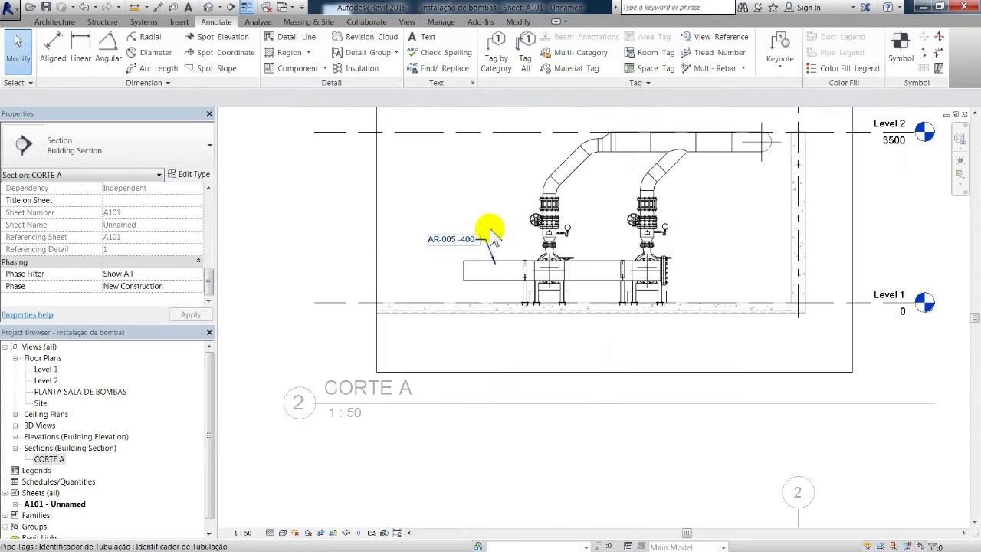
- Activate the PLANTA SALA DE BOMBAS viewport on the sheet and set the section mark's detail number to A
scroll(494, 364, "up", 4)
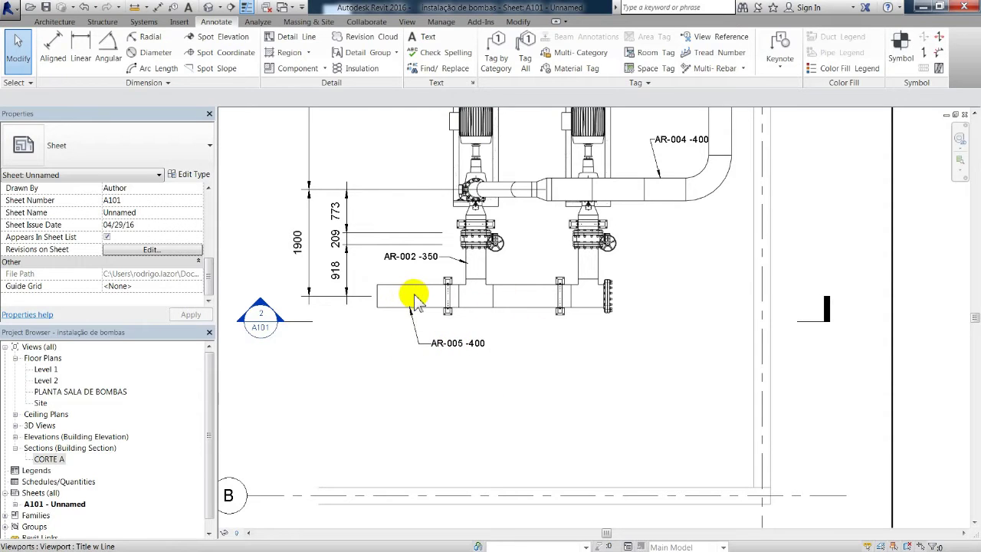
scroll(414, 298, "down", 5)
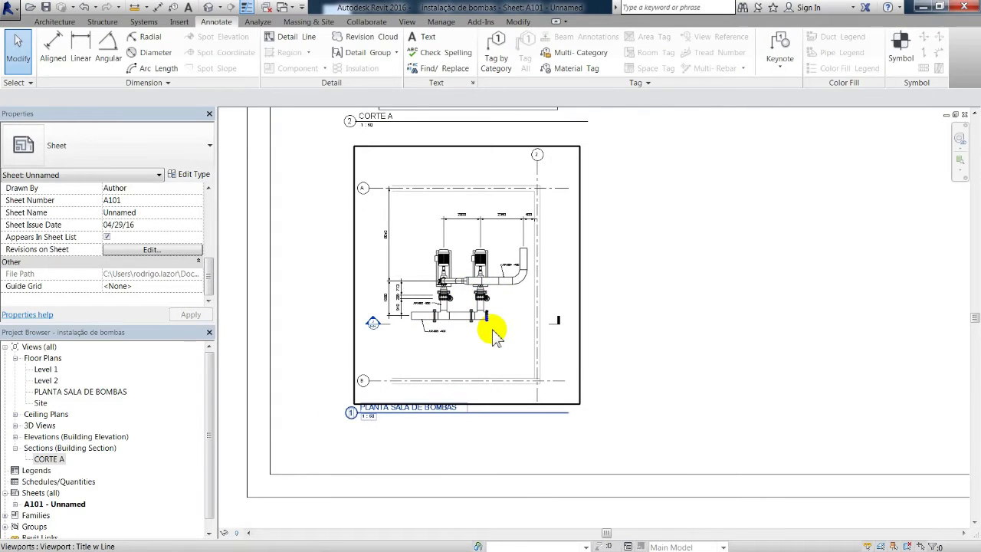
double_click(488, 329)
scroll(372, 325, "up", 3)
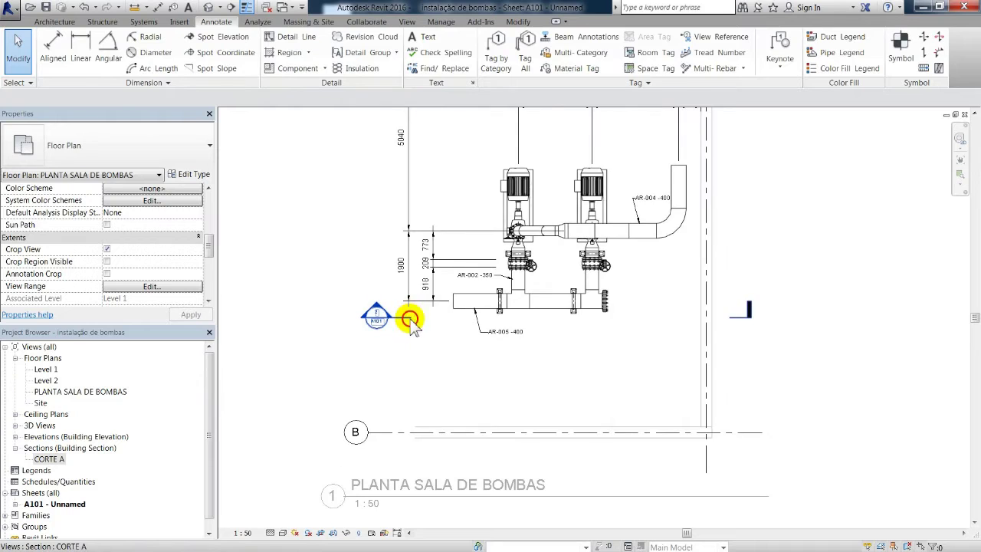
left_click(407, 318)
left_click_drag(209, 253, 209, 200)
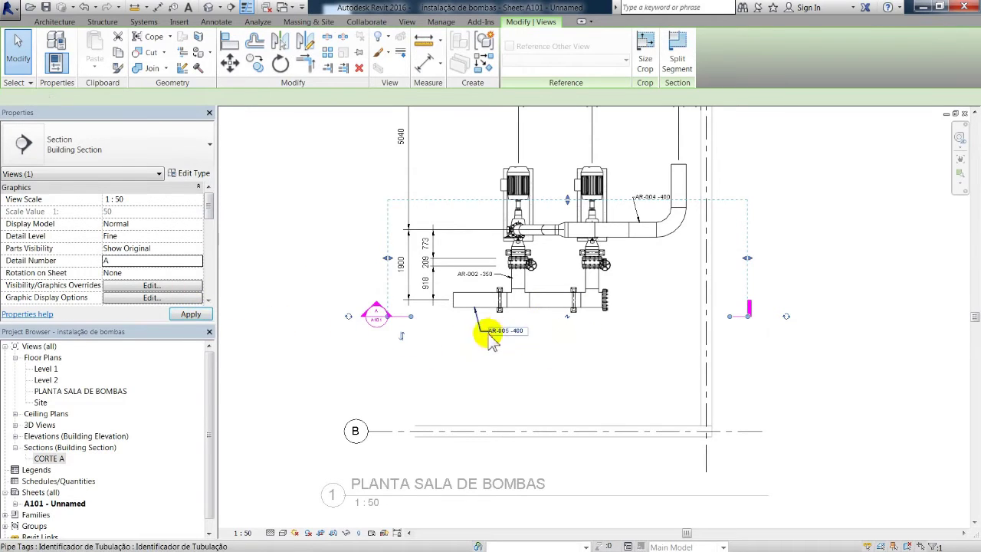
key("Escape")
scroll(376, 322, "up", 5)
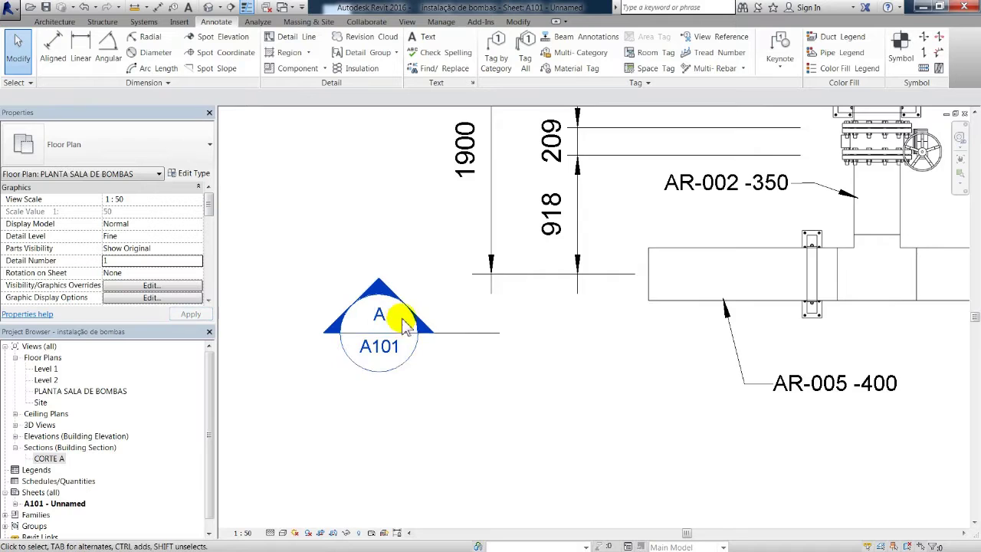
- Activate the CORTE A viewport and add aligned vertical dimensions from the floor to the lower header's centerline and up to the upper pipe's centerline
scroll(403, 326, "down", 10)
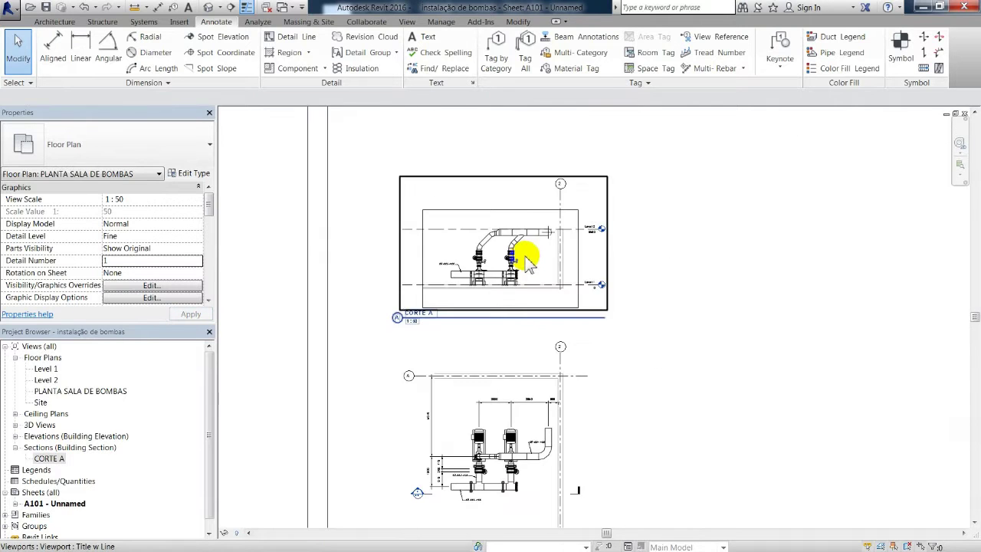
scroll(521, 261, "up", 6)
middle_click_drag(427, 285, 526, 256)
double_click(365, 194)
left_click(54, 49)
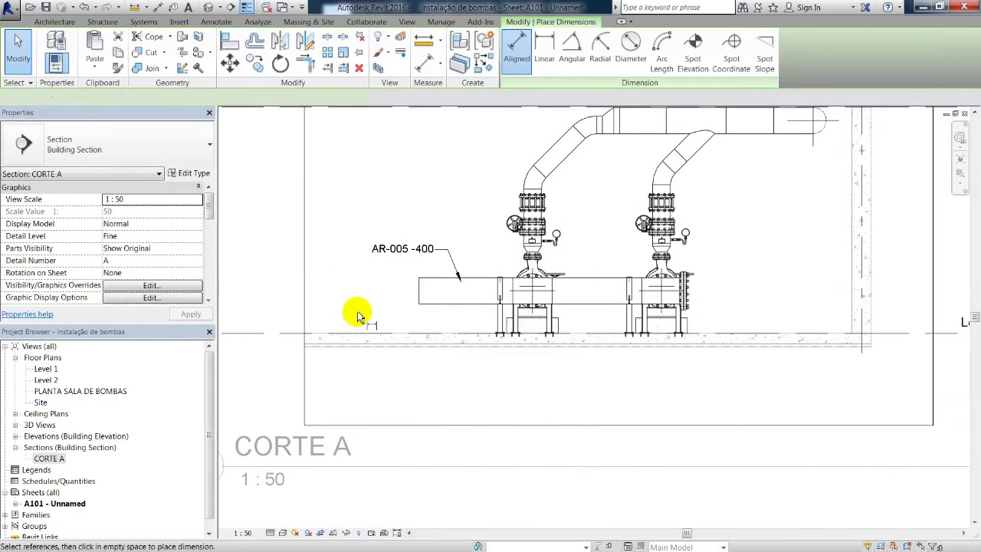
left_click(445, 329)
left_click(430, 289)
left_click(381, 292)
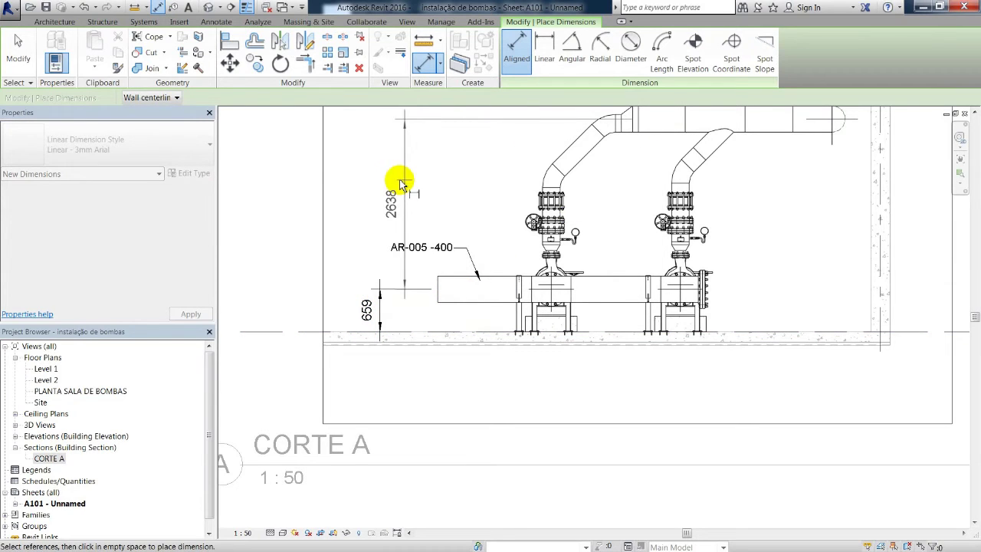
scroll(437, 284, "up", 3)
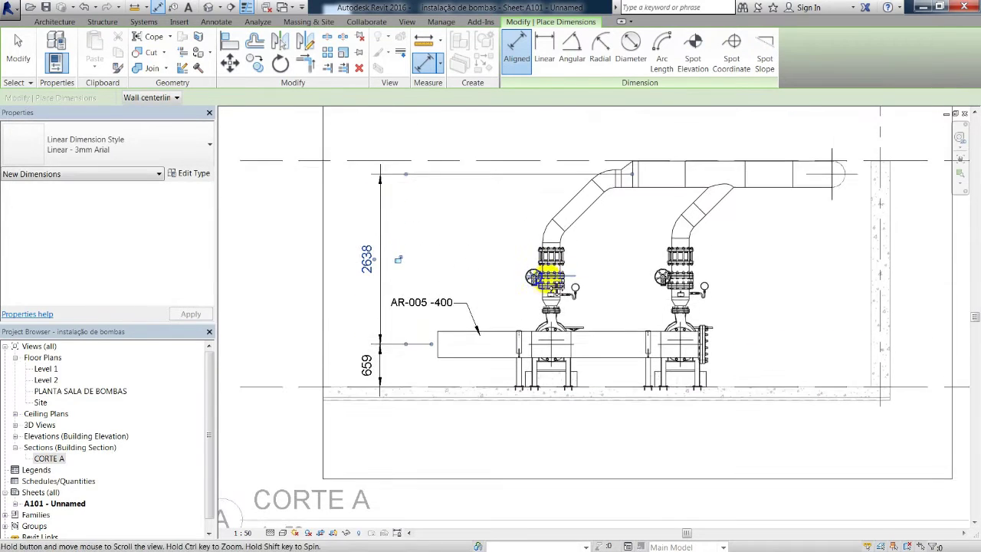
key("Escape")
- Tag the first pump's butterfly valve by category, placing the tag with a leader beside its handwheel
scroll(619, 292, "down", 1)
scroll(438, 306, "up", 4)
left_click(524, 50)
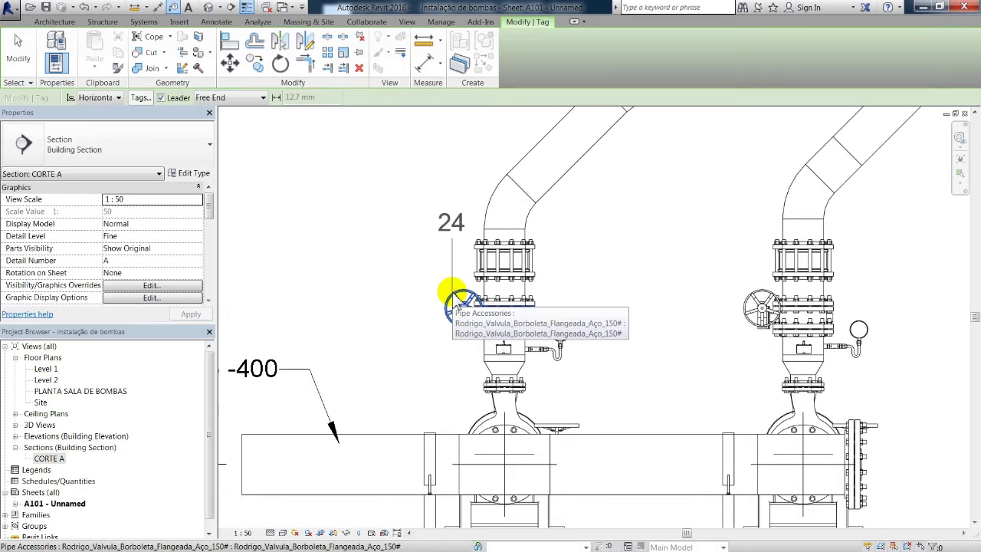
left_click(451, 293)
left_click(350, 239)
key("Escape")
- Set the tagged butterfly valve's Mark to VB-001-AR
left_click(456, 308)
mouse_move(208, 203)
left_mouse_down()
mouse_move(210, 289)
mouse_move(212, 191)
left_mouse_up()
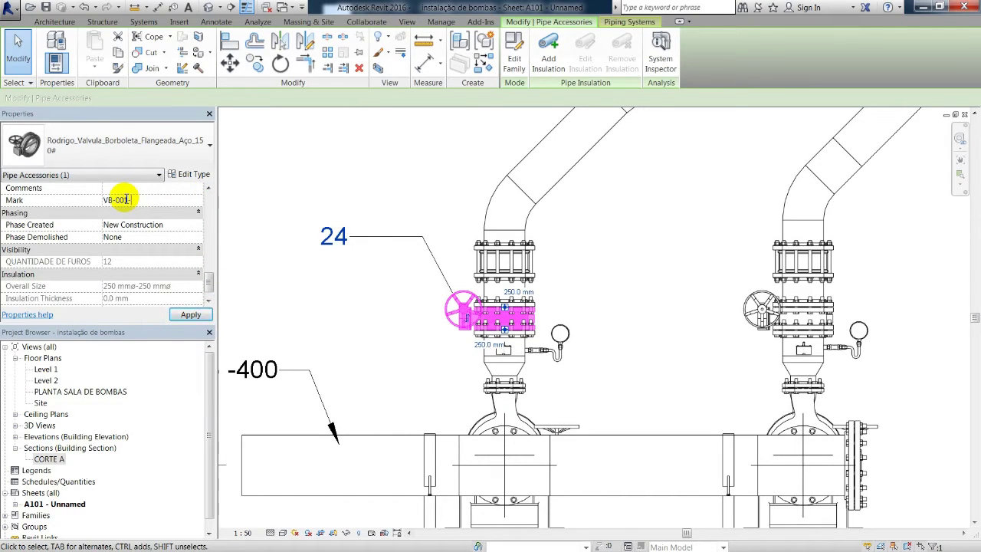
left_click(541, 236)
- Set the leader arrowhead of the pipe accessory tag type to Arrow Filled 15 Degree
left_click(385, 259)
left_click(201, 174)
left_click(843, 228)
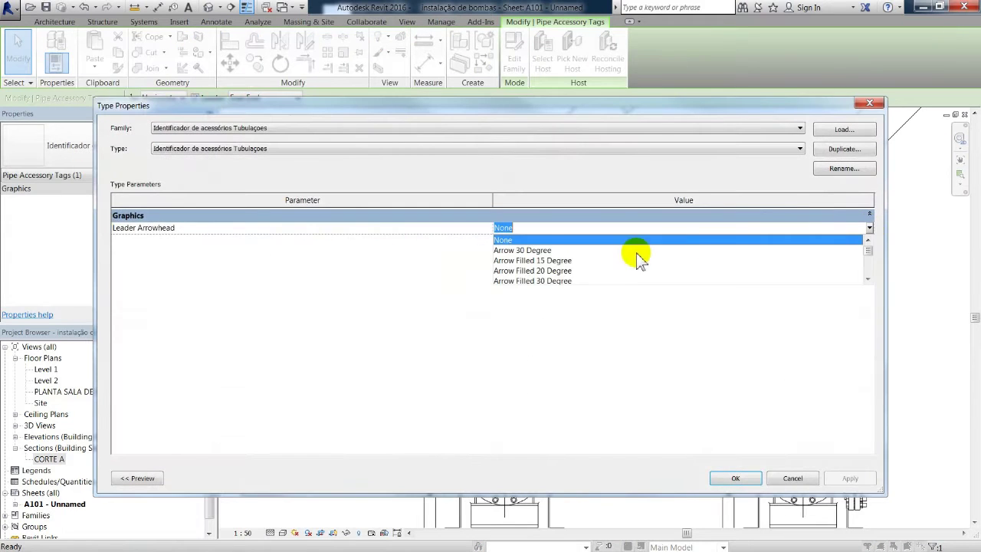
left_click(558, 249)
left_click(869, 228)
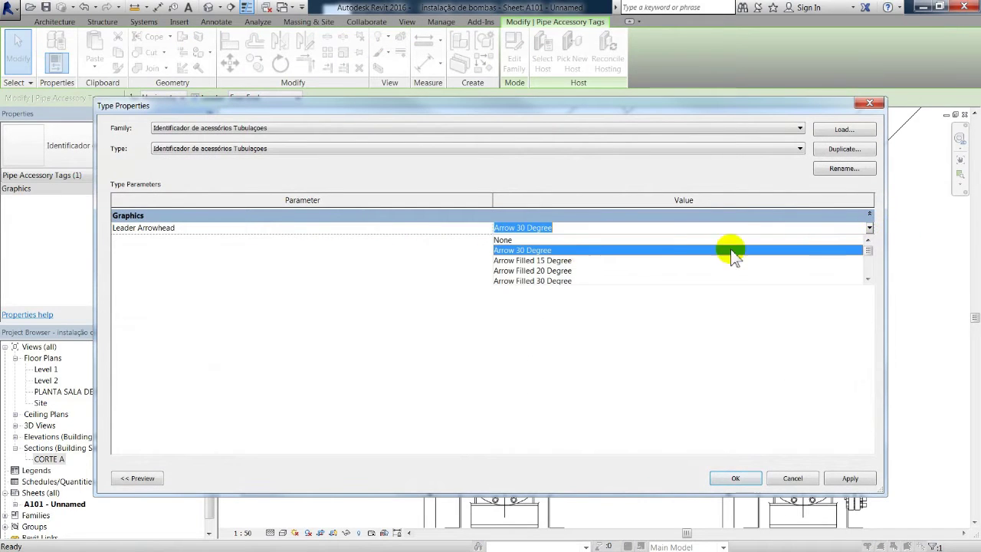
left_click(562, 261)
left_click(735, 479)
left_click(478, 208)
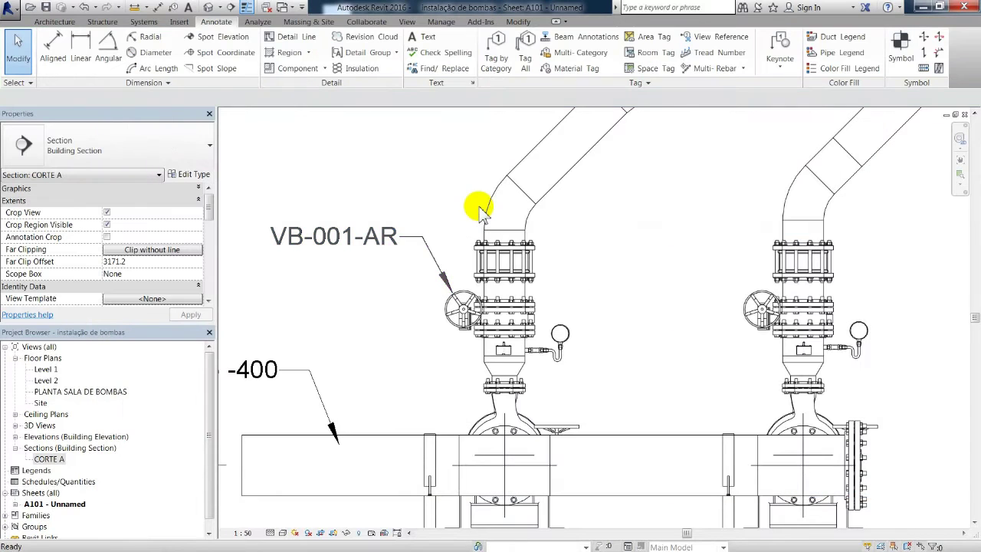
- Tag the first pump's check valve, placing the tag with a leader above the VB-001-AR tag
left_click(532, 76)
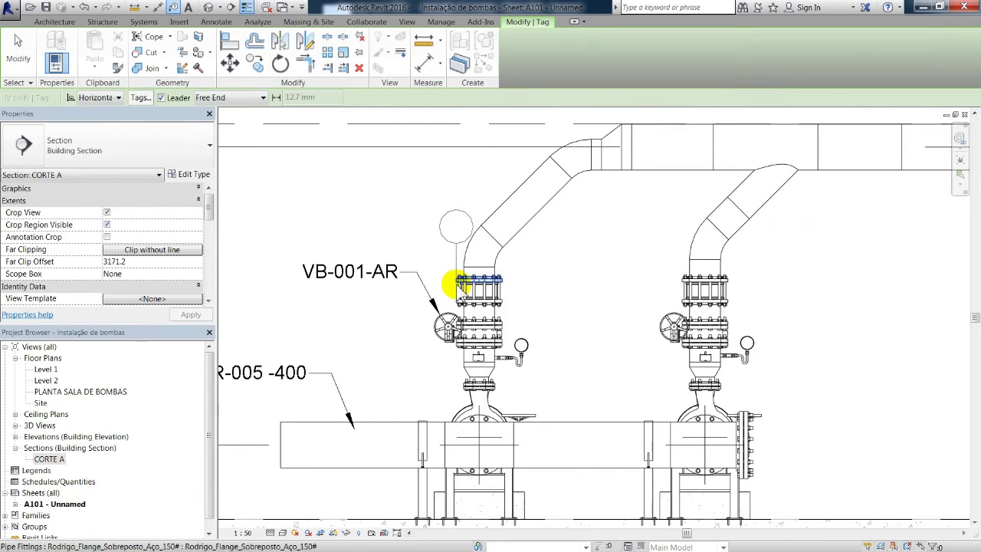
left_click(368, 222)
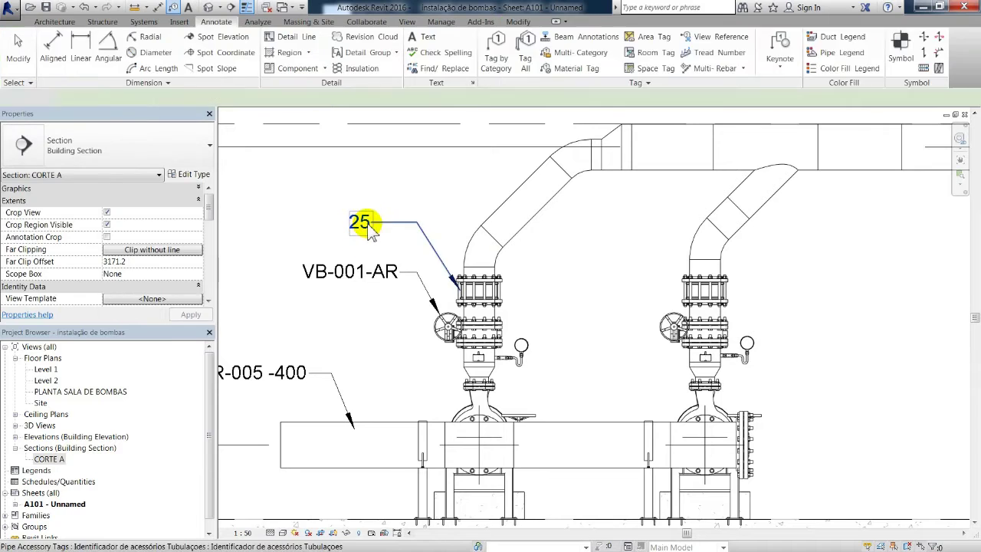
left_click(367, 223)
left_click(317, 288)
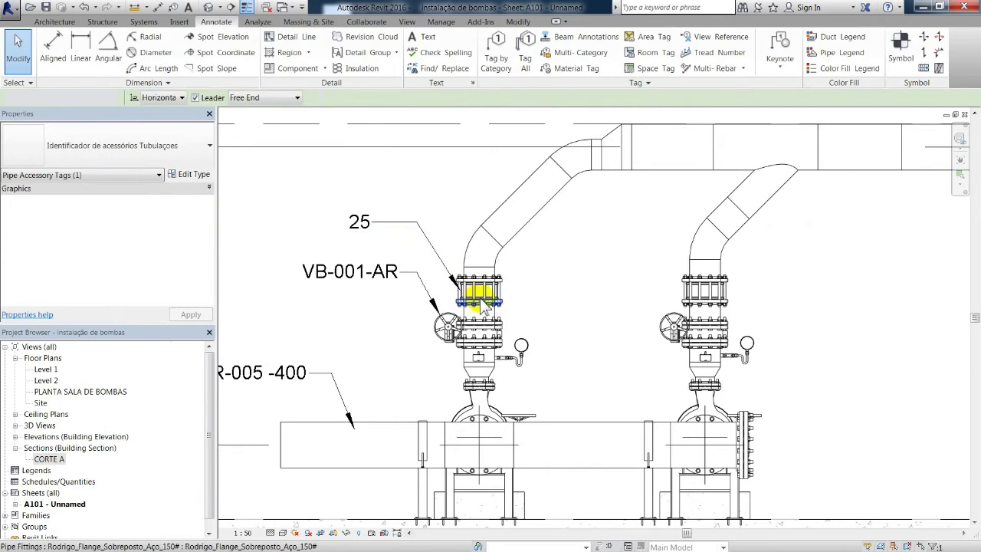
- Set the tagged check valve's Mark to VR-001-AR
left_click(479, 290)
left_click_drag(207, 201, 207, 285)
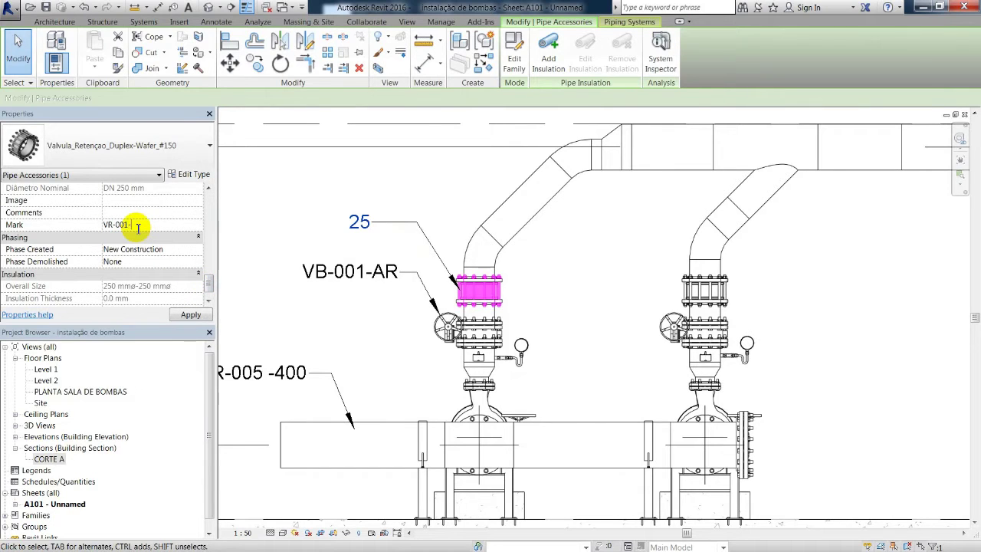
left_click(137, 225)
type("VR-001-AR")
left_click(624, 253)
- Tag the second pump's pressure gauge and move the tag further out from the gauge
scroll(623, 252, "down", 2)
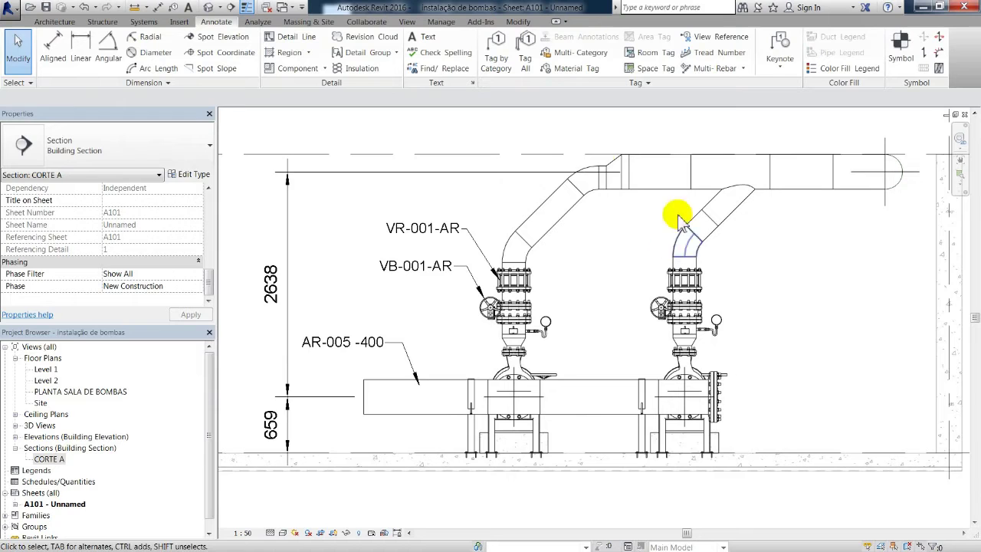
middle_click_drag(774, 301, 708, 308)
middle_click_drag(633, 343, 531, 232)
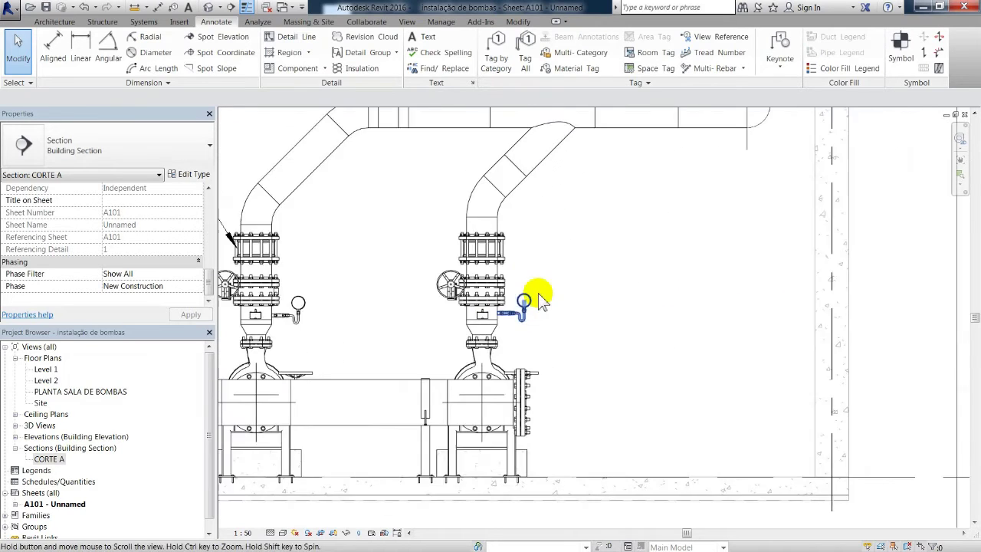
scroll(532, 232, "up", 2)
left_click(496, 52)
left_click(523, 307)
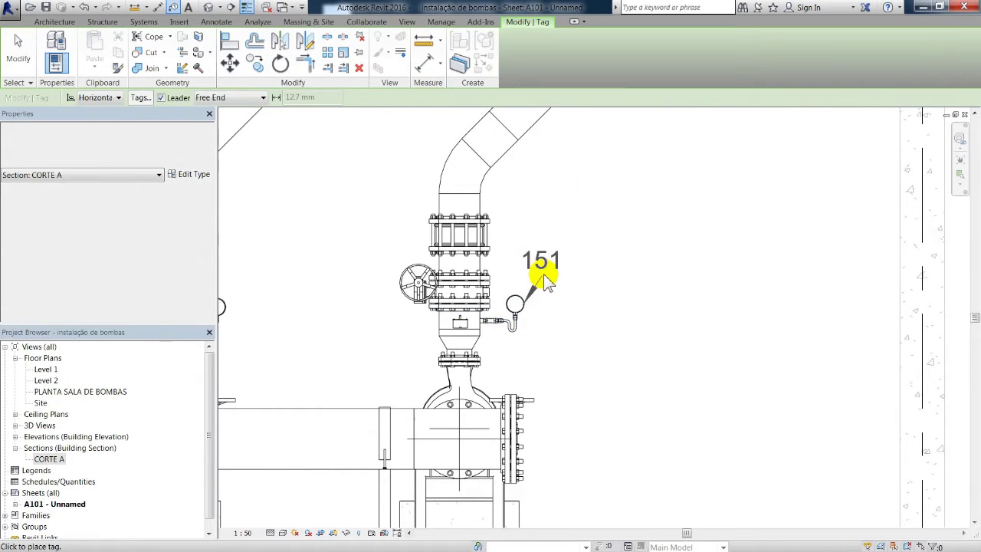
left_click(550, 280)
key("Escape")
scroll(550, 280, "up", 1)
left_click(613, 271)
left_click_drag(613, 271, 644, 273)
- Set the pressure gauge's Mark to PI-001-AR and move its tag back closer to the gauge
left_click(504, 334)
left_click_drag(206, 191, 214, 295)
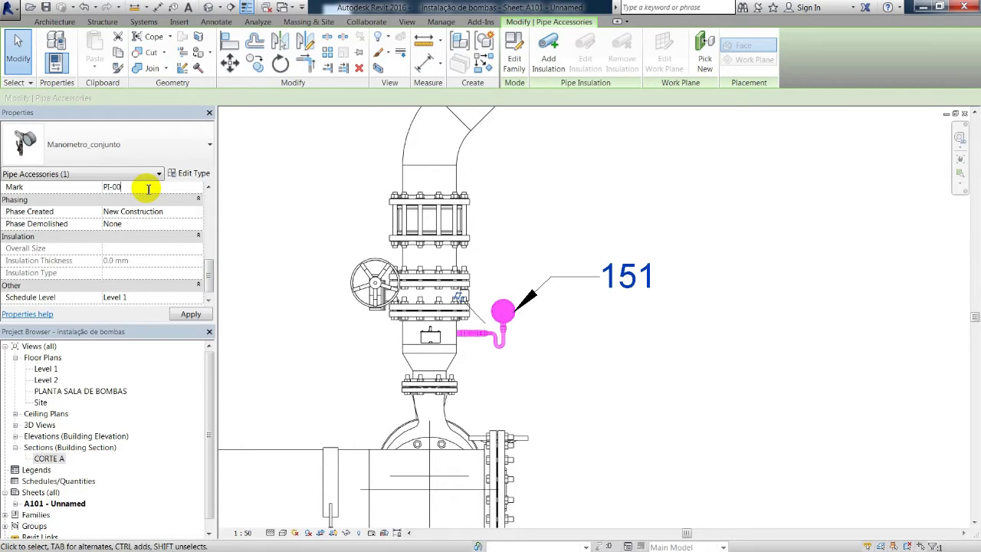
left_click(689, 256)
left_click(639, 287)
left_click_drag(639, 287, 583, 256)
left_click(492, 258)
- Start the Spot Elevation command in CORTE A and choose the Crosshair (Project) type
scroll(563, 278, "down", 5)
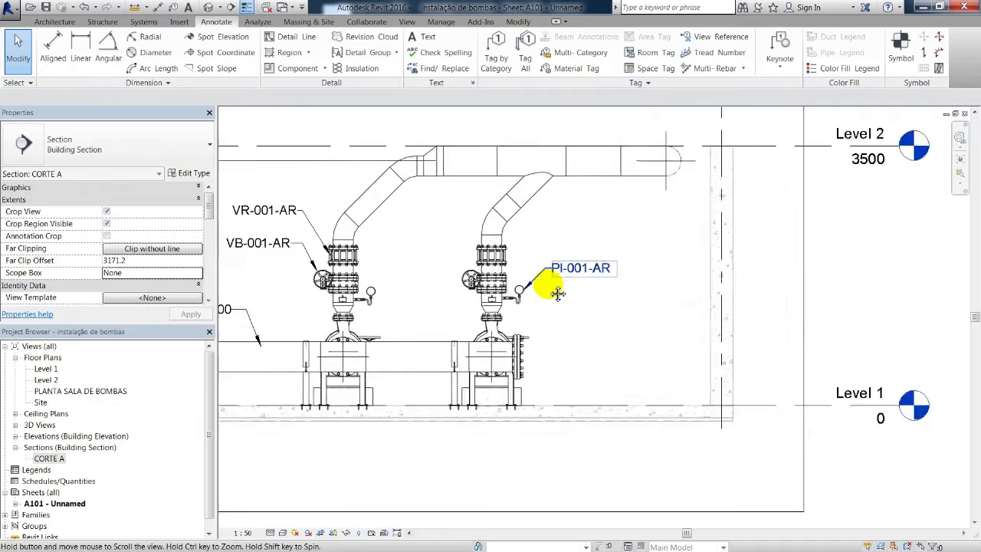
middle_click_drag(486, 302, 529, 289)
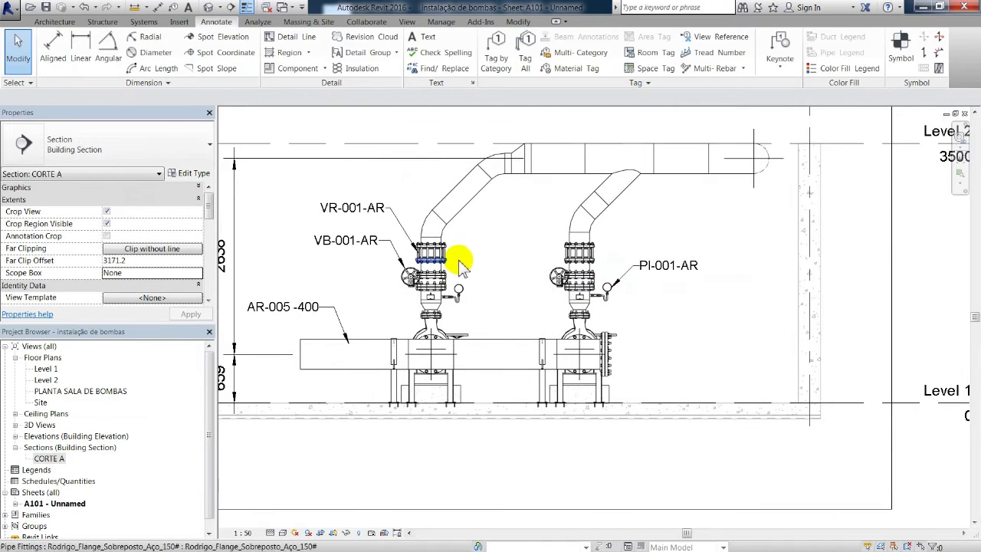
left_click(226, 43)
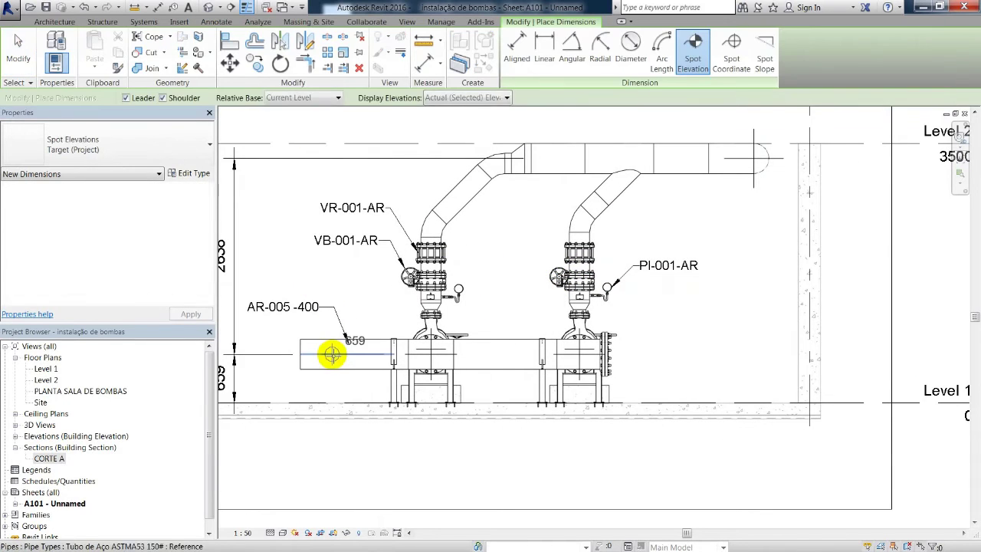
key("Escape")
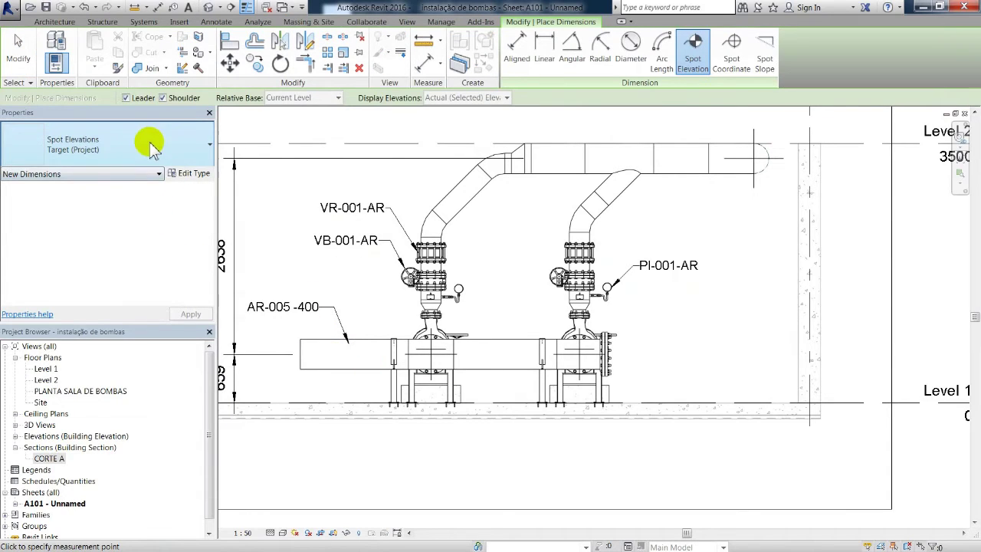
left_click(143, 144)
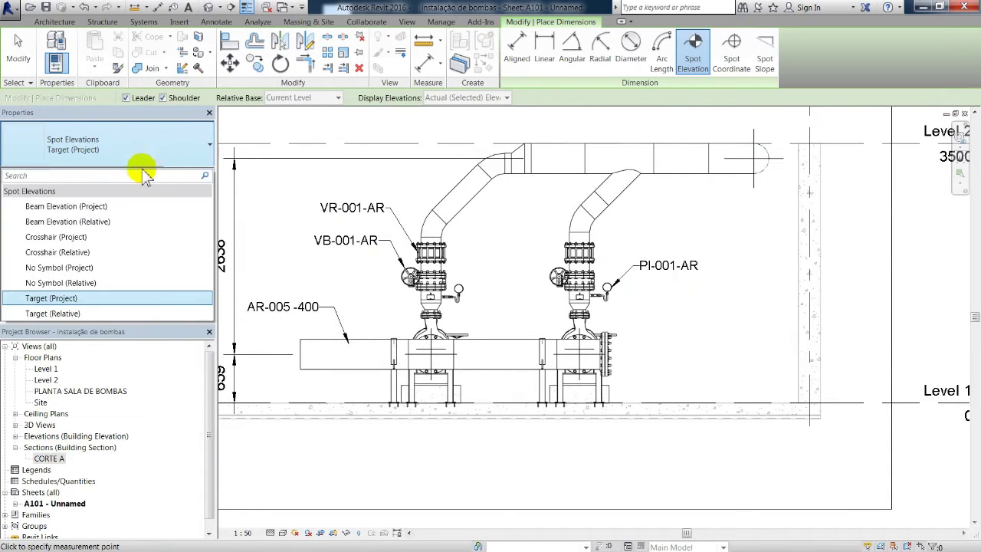
left_click(98, 238)
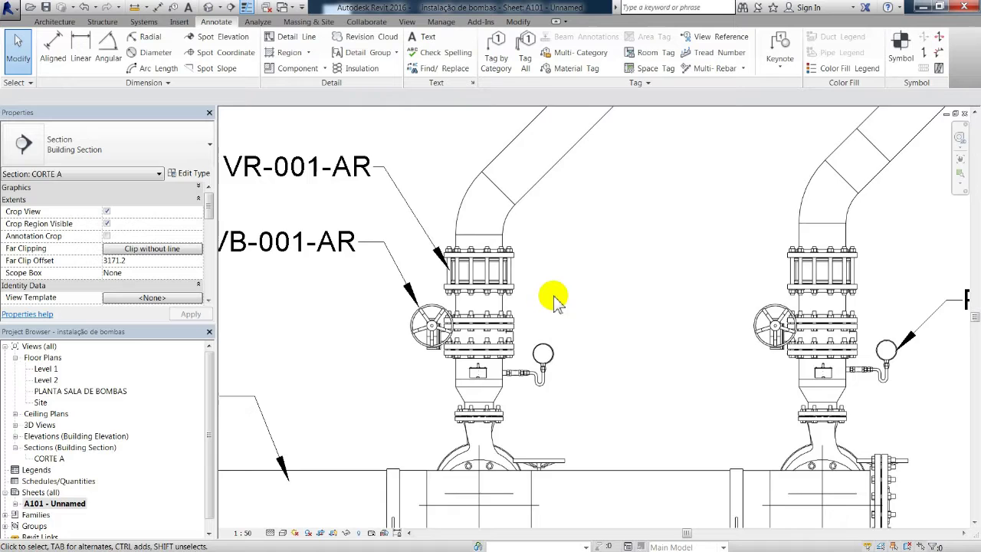
- Tag the upper flange of the first pump's check valve by category, with a free-end leader to the side
scroll(543, 296, "down", 5)
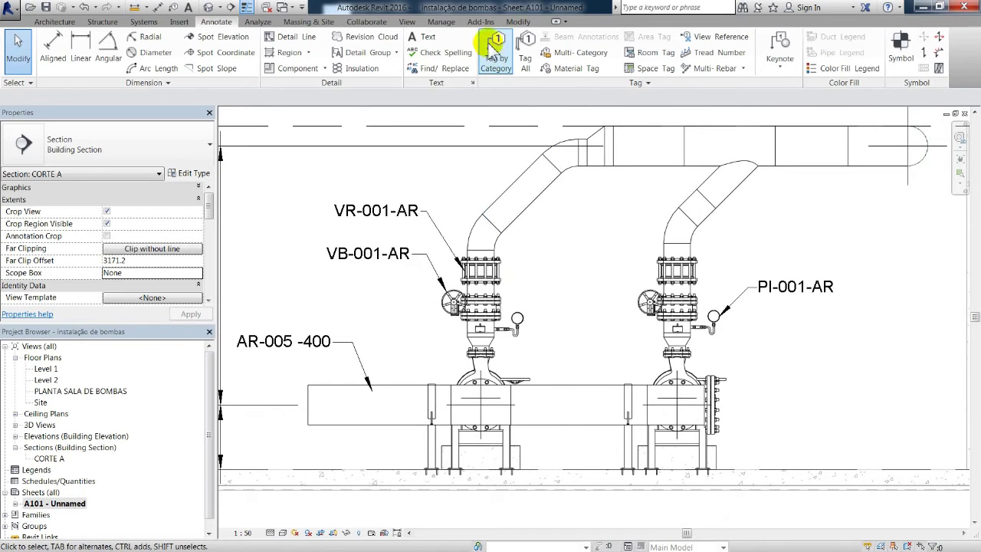
left_click(508, 57)
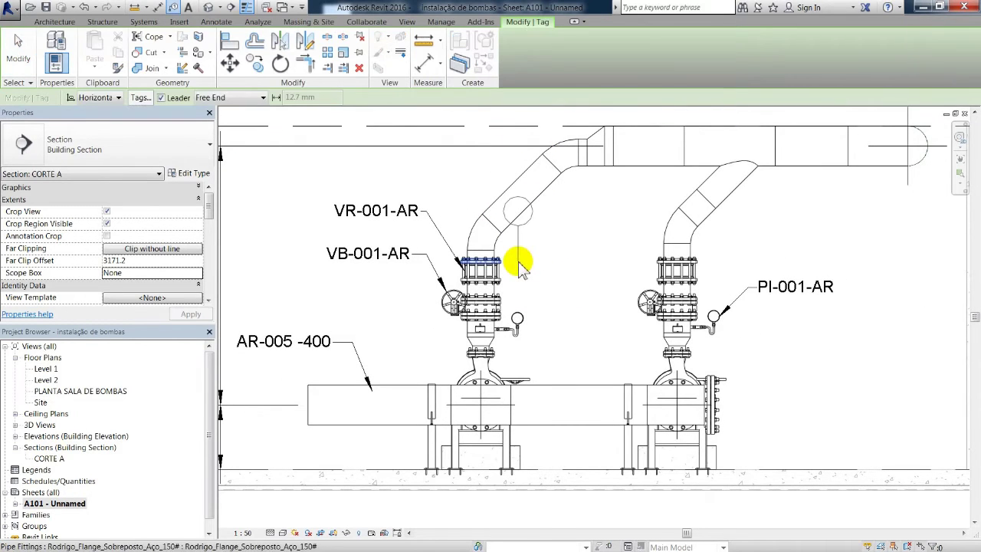
scroll(515, 269, "up", 6)
scroll(515, 277, "up", 2)
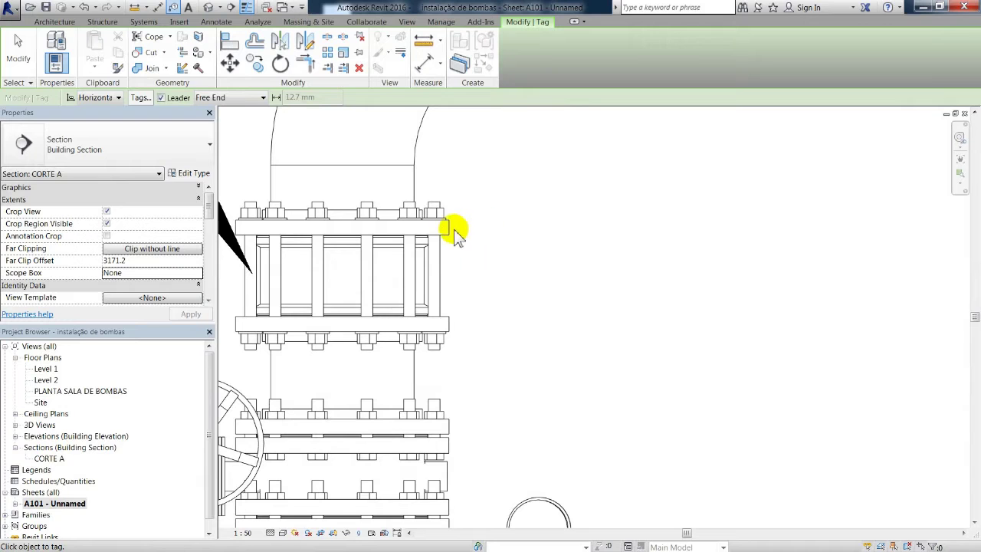
left_click(453, 224)
scroll(490, 214, "down", 3)
scroll(496, 208, "down", 2)
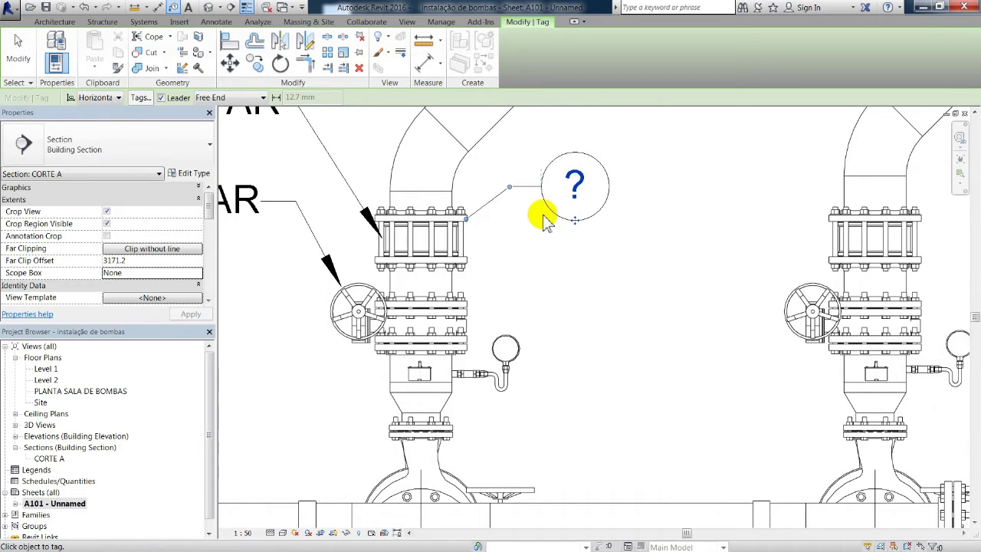
- Set the flange tag type's Leader Arrowhead to Arrow Filled 15 Degree
left_click(563, 218)
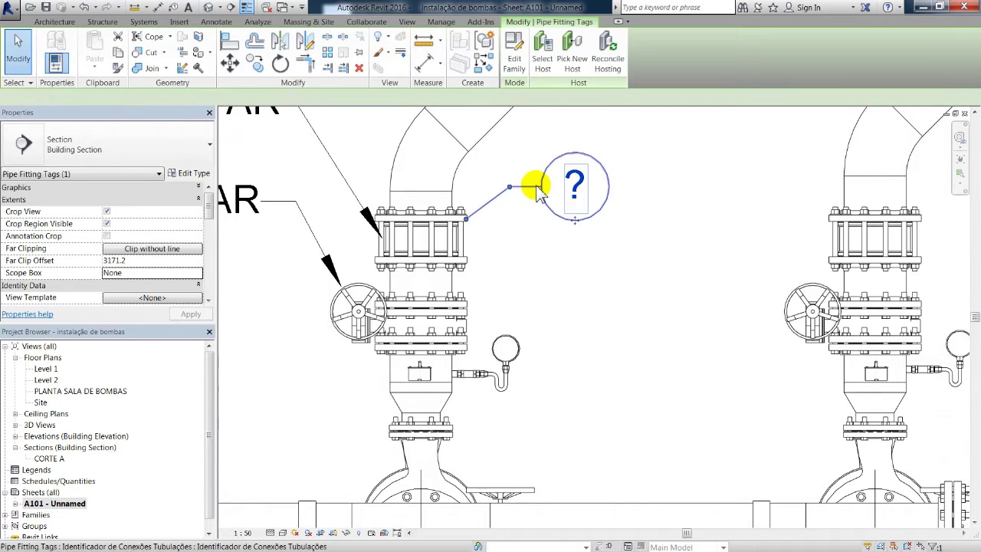
left_click(868, 230)
left_click(536, 260)
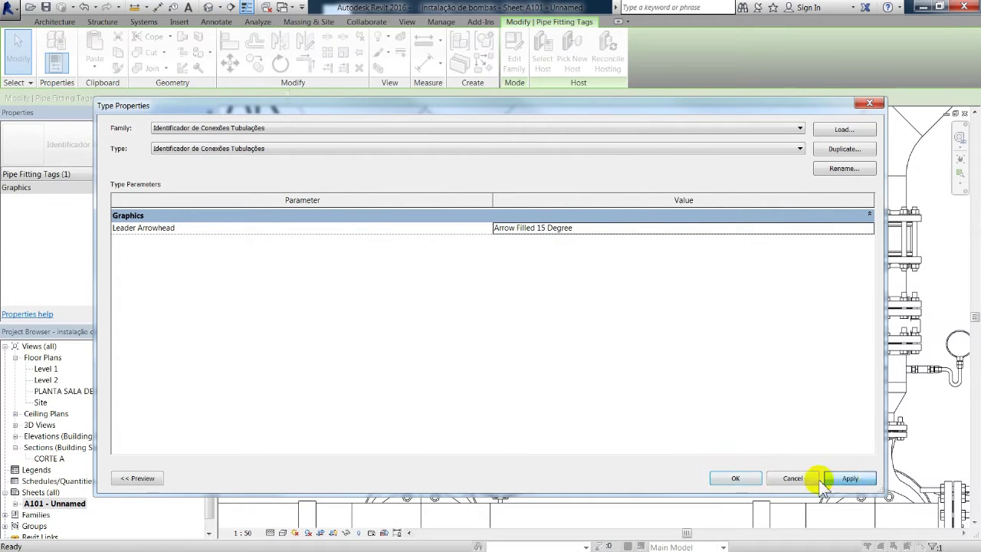
left_click(747, 478)
key("Escape")
- Set the Comments value of the tagged check valve flange to 10
left_click(423, 214)
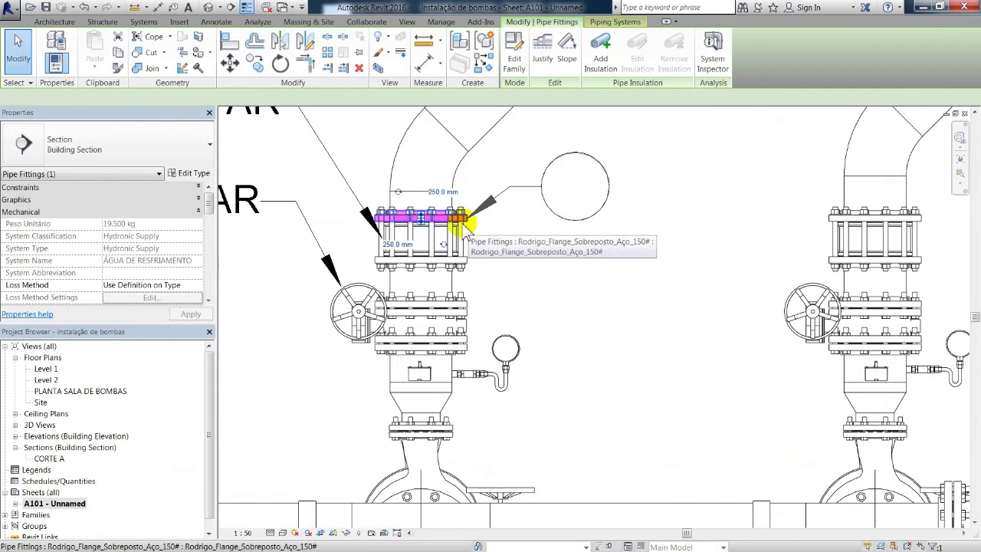
left_click_drag(212, 209, 203, 272)
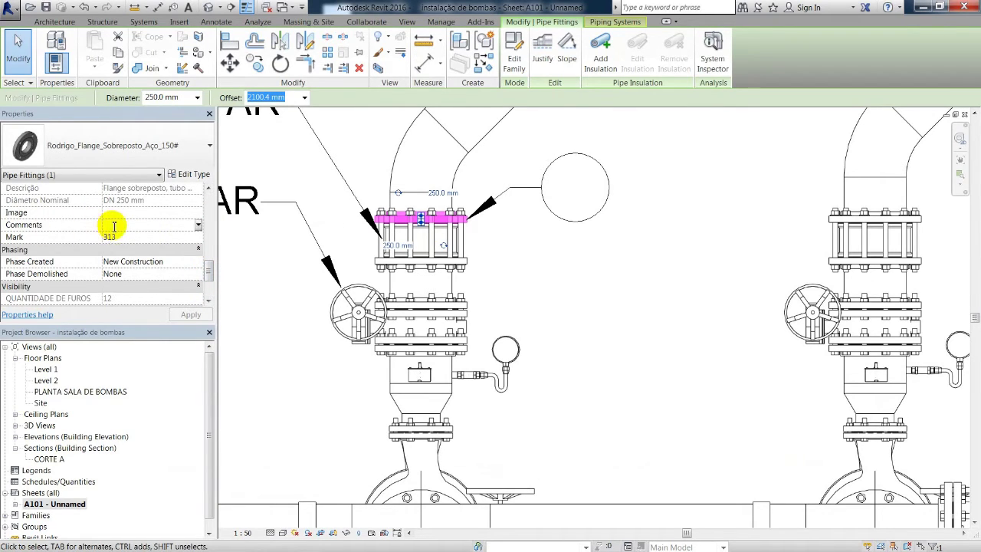
key("Return")
left_click(611, 214)
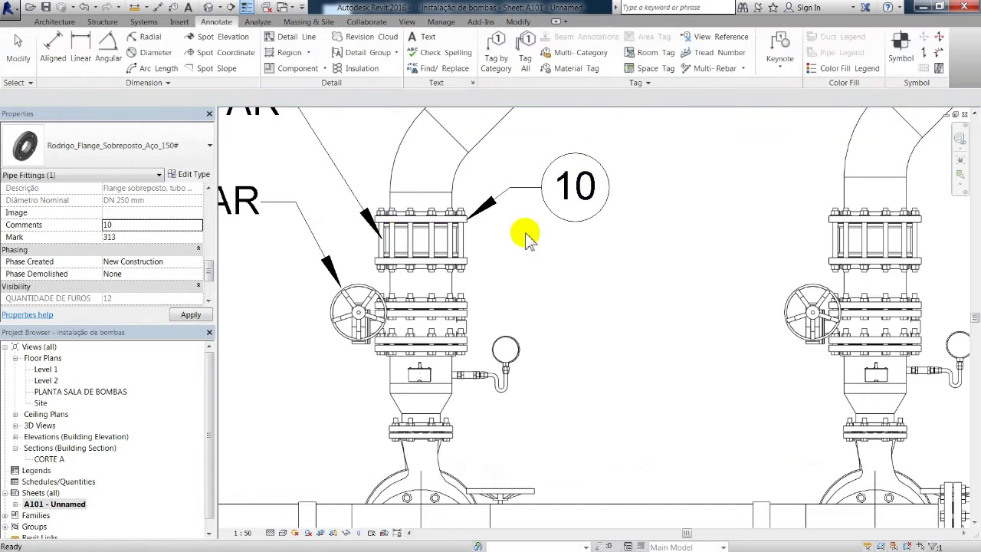
scroll(537, 207, "down", 3)
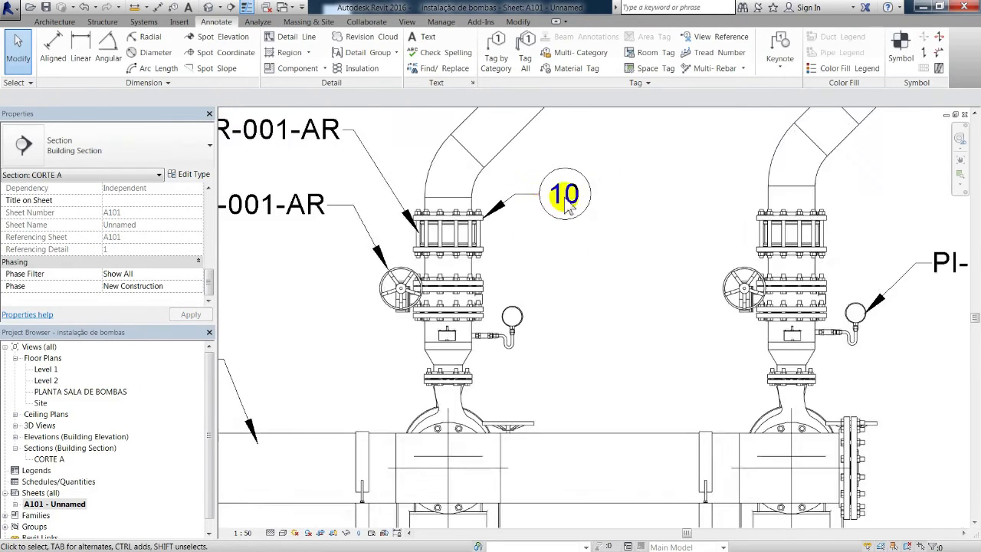
scroll(503, 268, "up", 4)
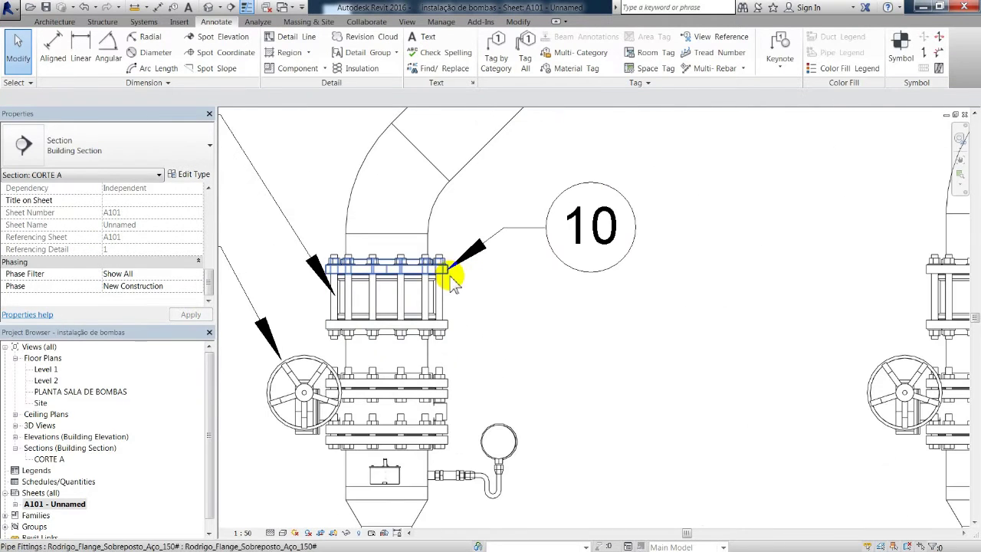
left_click(449, 274)
key("Escape")
scroll(478, 263, "down", 5)
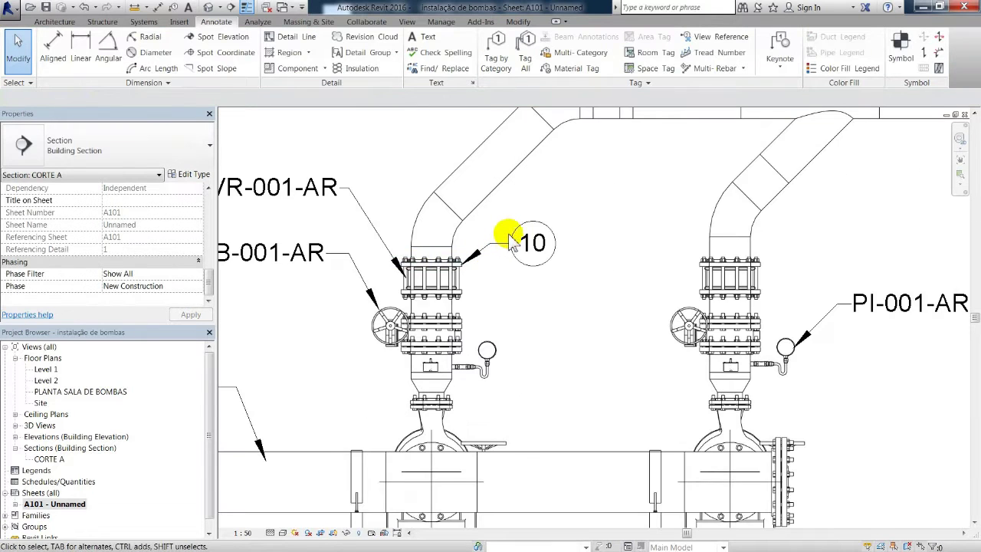
mouse_move(582, 226)
middle_mouse_down()
mouse_move(519, 232)
mouse_move(563, 230)
middle_mouse_up()
scroll(563, 230, "up", 1)
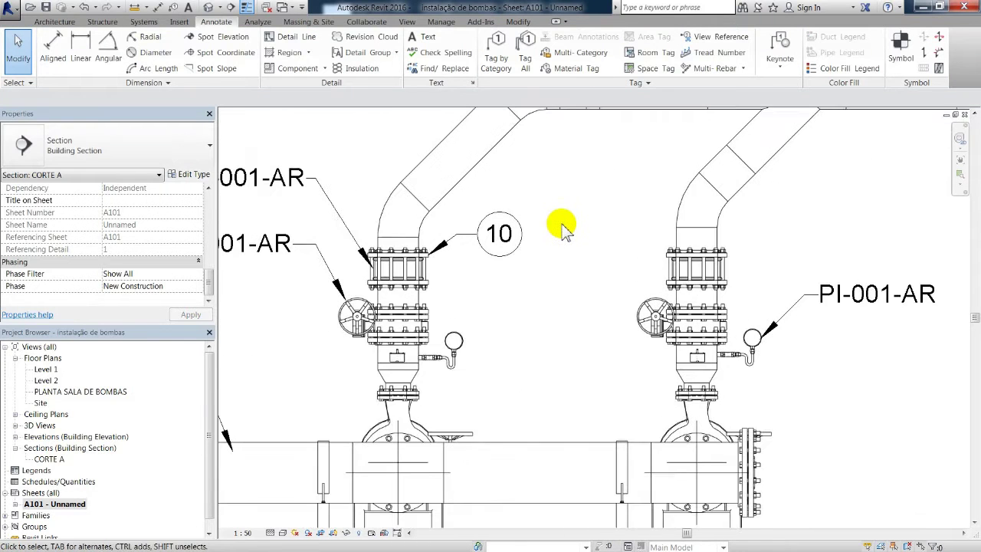
- Tag the elbow above the first pump's check valve and set that elbow's Comments to 5
scroll(465, 226, "up", 4)
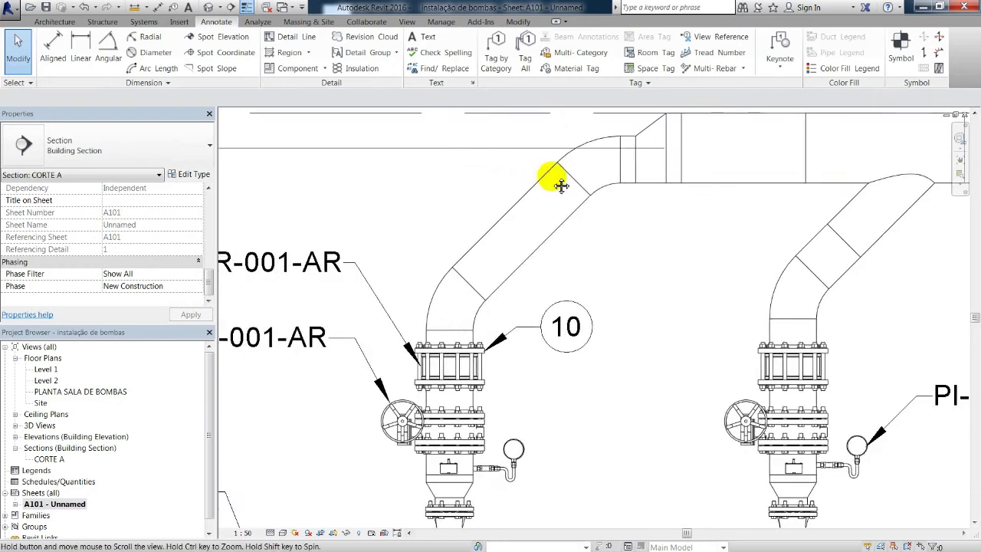
left_click(497, 53)
left_click(475, 205)
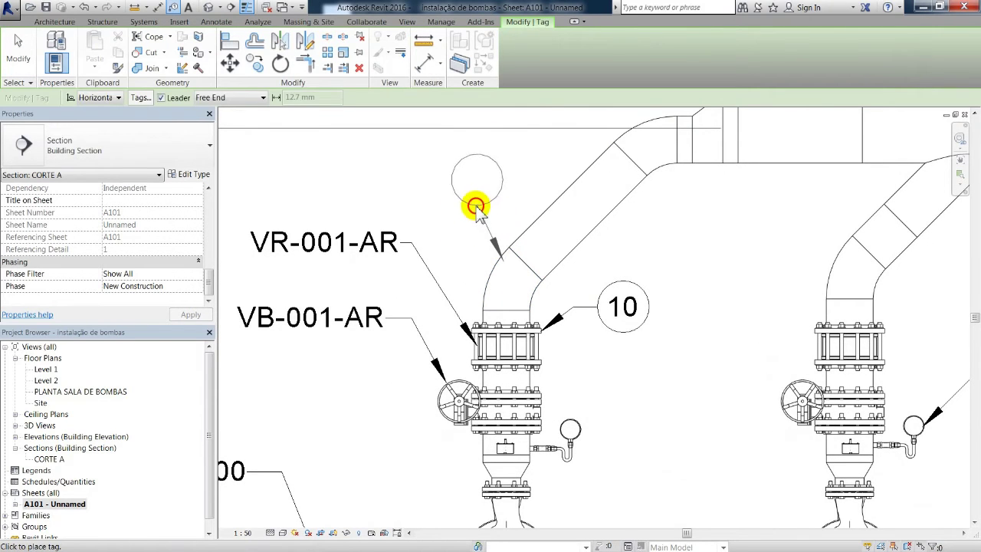
key("Escape")
key("Escape")
left_click(530, 286)
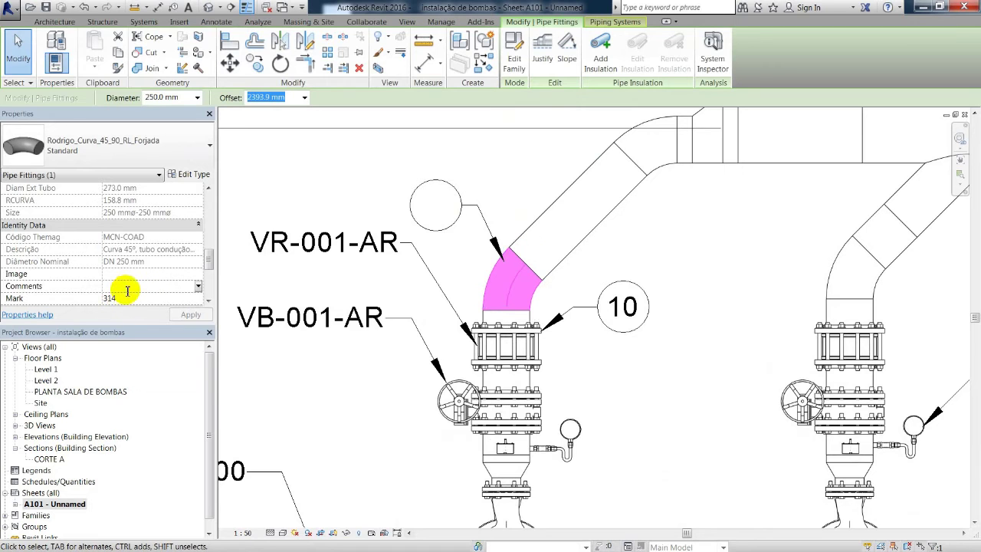
key("Escape")
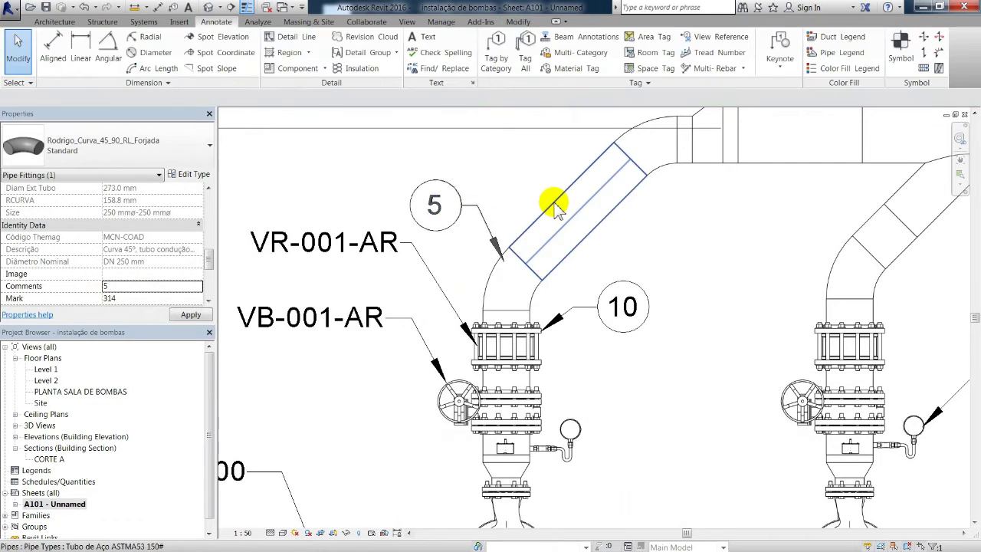
- Activate the PLANTA SALA DE BOMBAS plan and draw a section beside the first pump across both lettered grids, looking toward the pumps
middle_click_drag(606, 268, 606, 280)
scroll(548, 218, "down", 4)
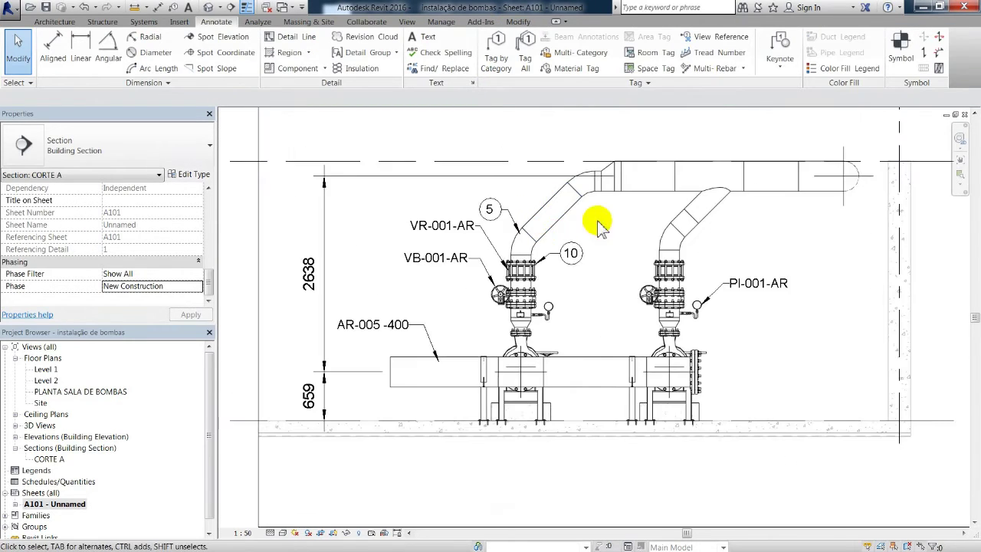
scroll(504, 229, "down", 2)
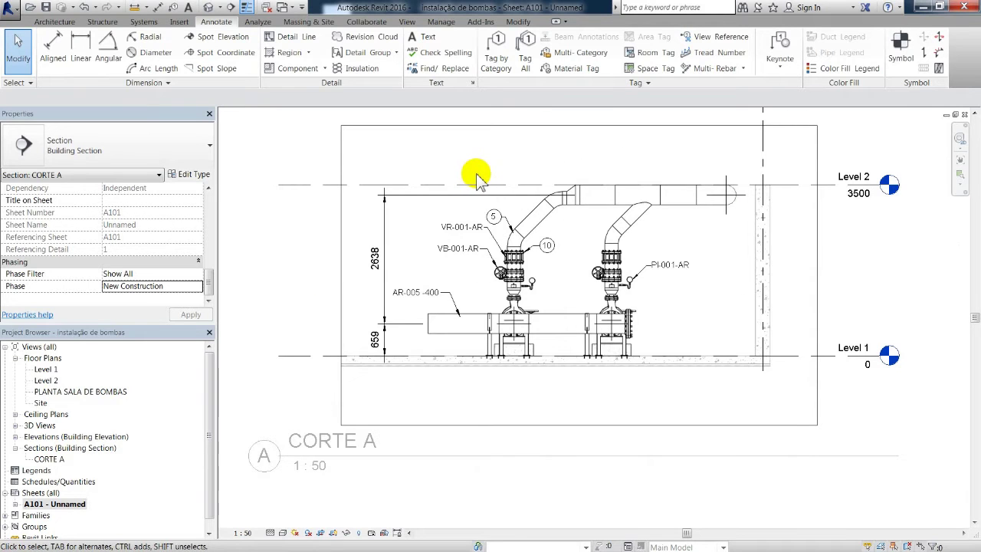
scroll(477, 178, "down", 5)
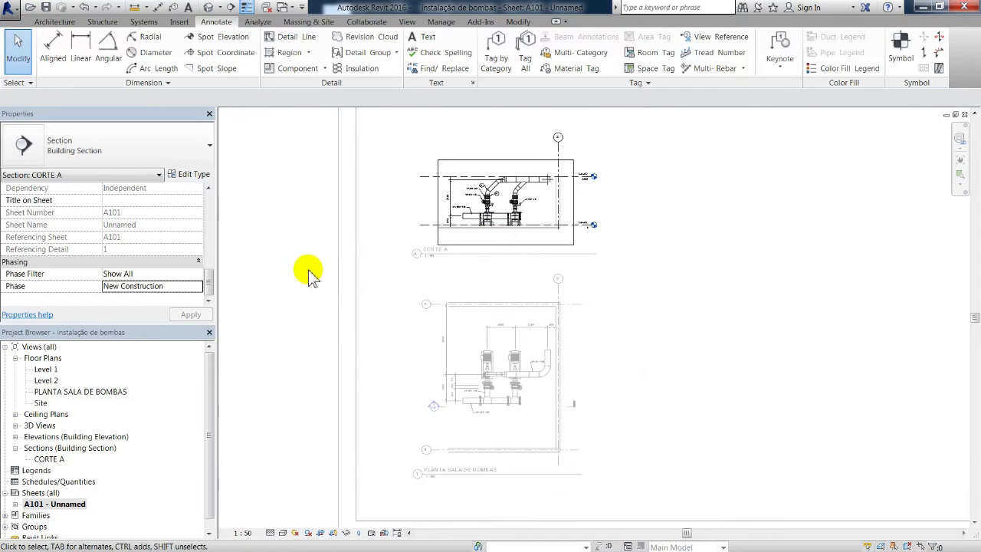
left_click(309, 276)
scroll(460, 344, "up", 3)
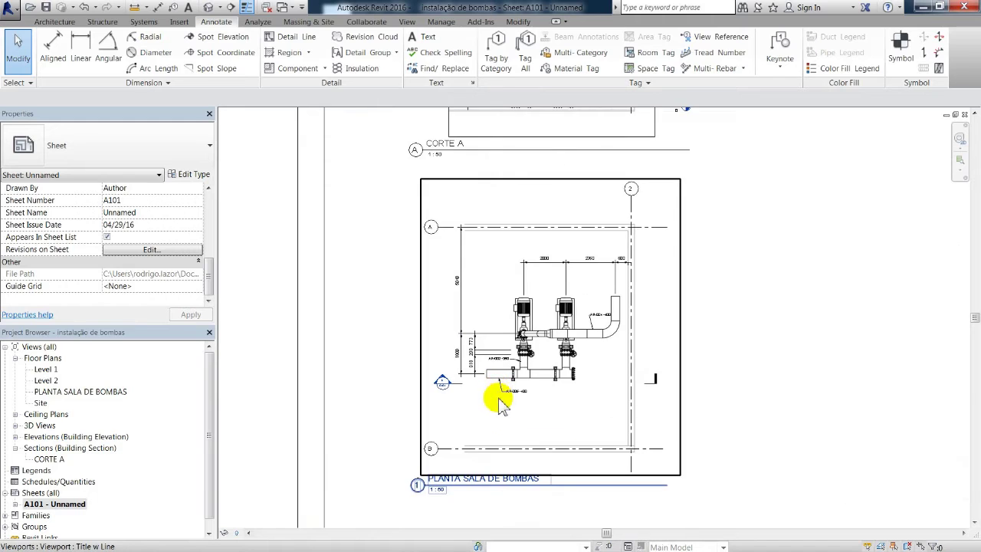
left_click(407, 22)
left_click(383, 48)
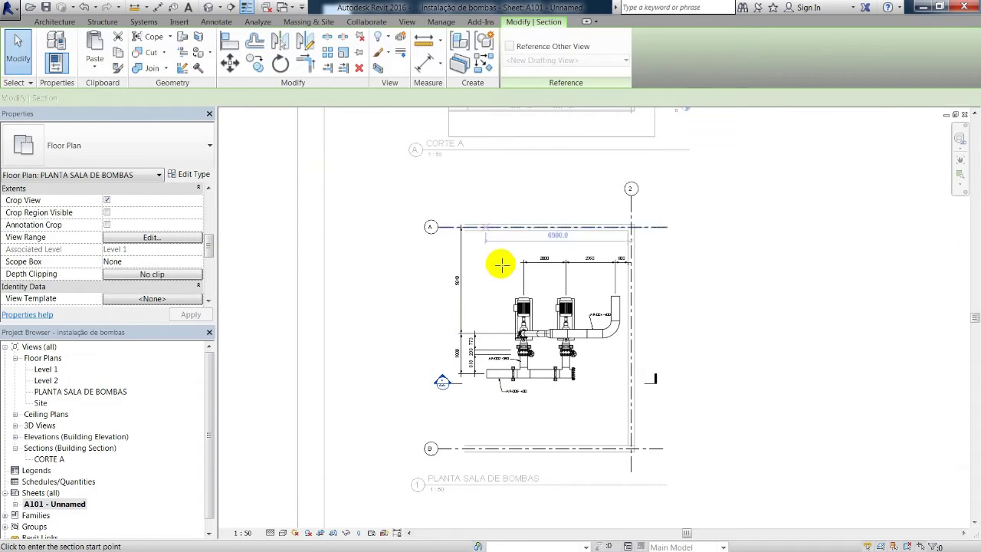
left_click(499, 200)
left_click(500, 463)
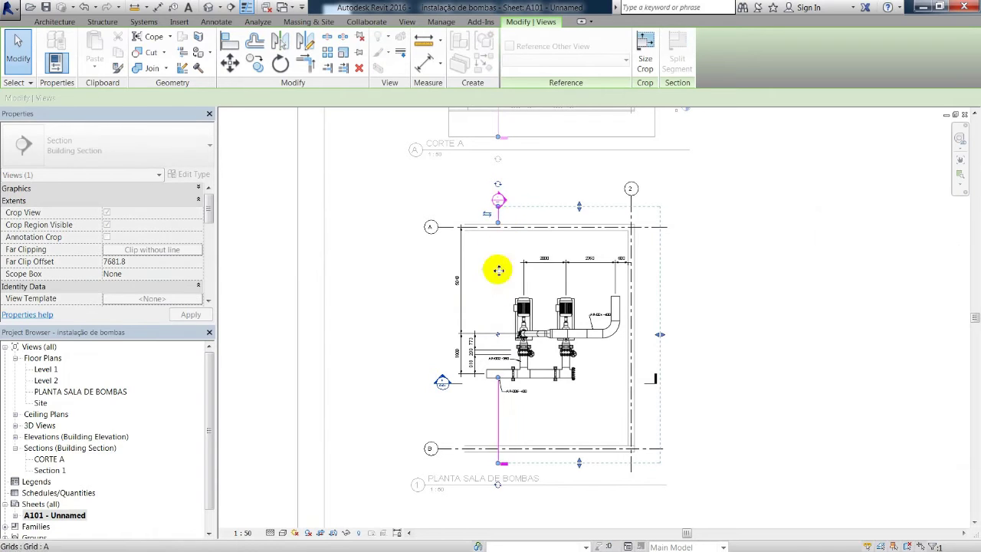
key("Escape")
- Open the new section's view and set its detail level to Fine
double_click(499, 201)
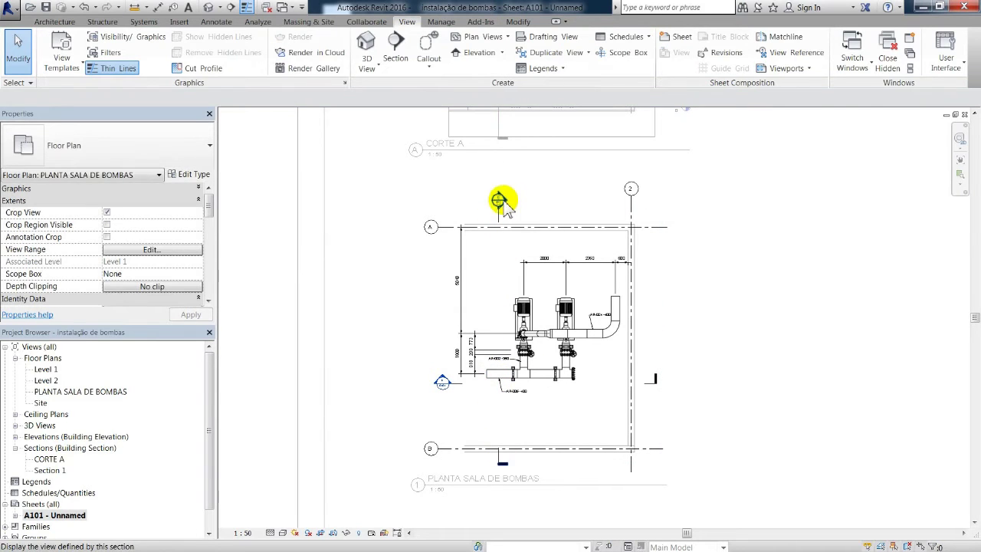
left_click(285, 521)
middle_click_drag(565, 331, 534, 334)
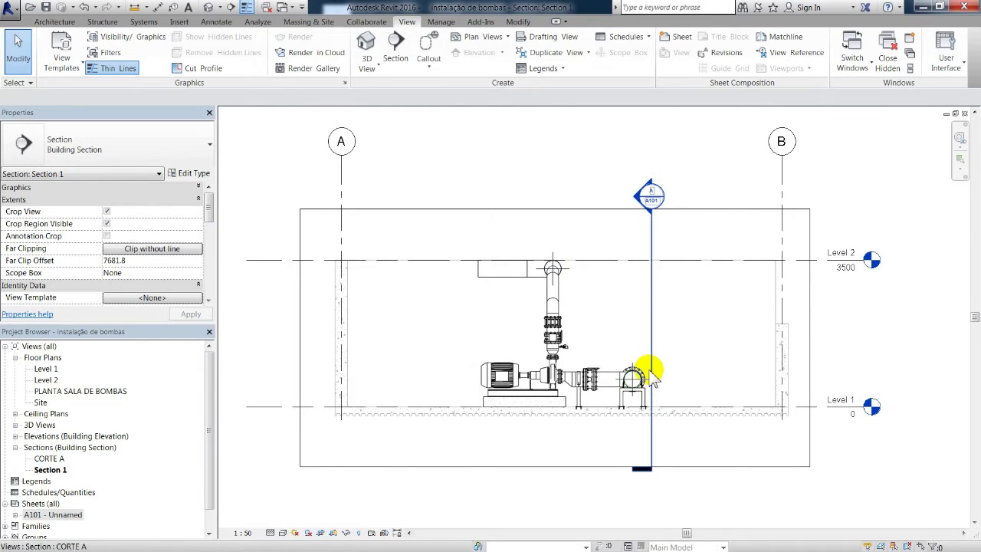
- Hide the Sections annotation category in the Section 1 view's Visibility/Graphic Overrides
key("v")
key("g")
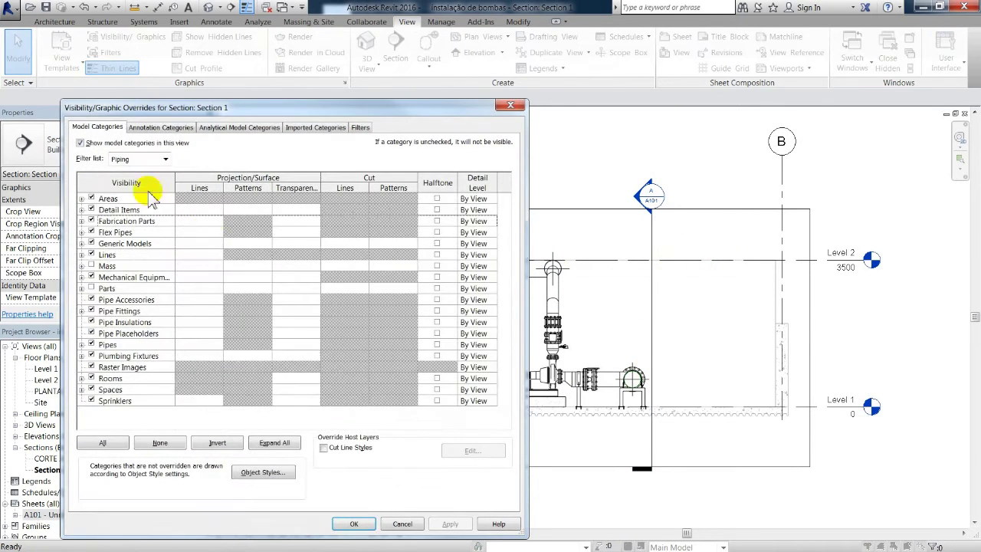
left_click(170, 128)
scroll(399, 274, "down", 15)
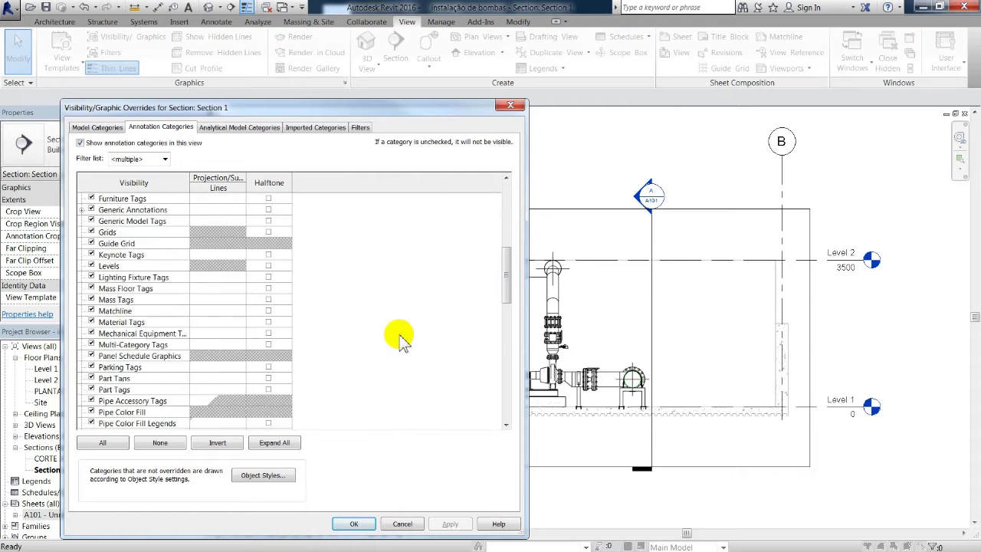
left_click(91, 333)
left_click(452, 525)
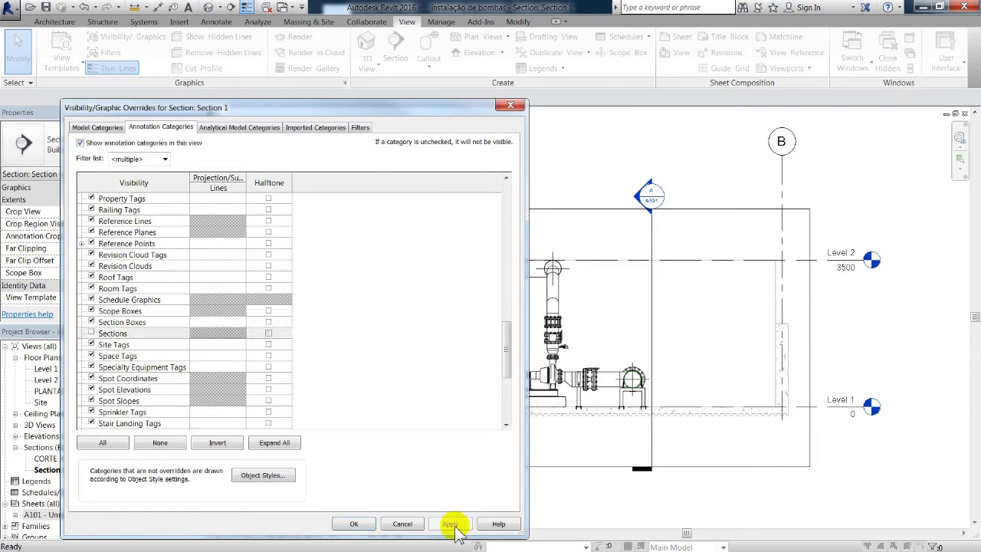
left_click(355, 525)
- Tag the suction pipe between the valve and the header in Section 1, placing the tag above the pipe
mouse_move(610, 333)
middle_mouse_down()
mouse_move(615, 315)
mouse_move(652, 301)
mouse_move(665, 280)
middle_mouse_up()
scroll(616, 317, "up", 3)
scroll(640, 312, "up", 2)
scroll(685, 230, "up", 2)
middle_click_drag(686, 229, 630, 239)
scroll(508, 207, "down", 2)
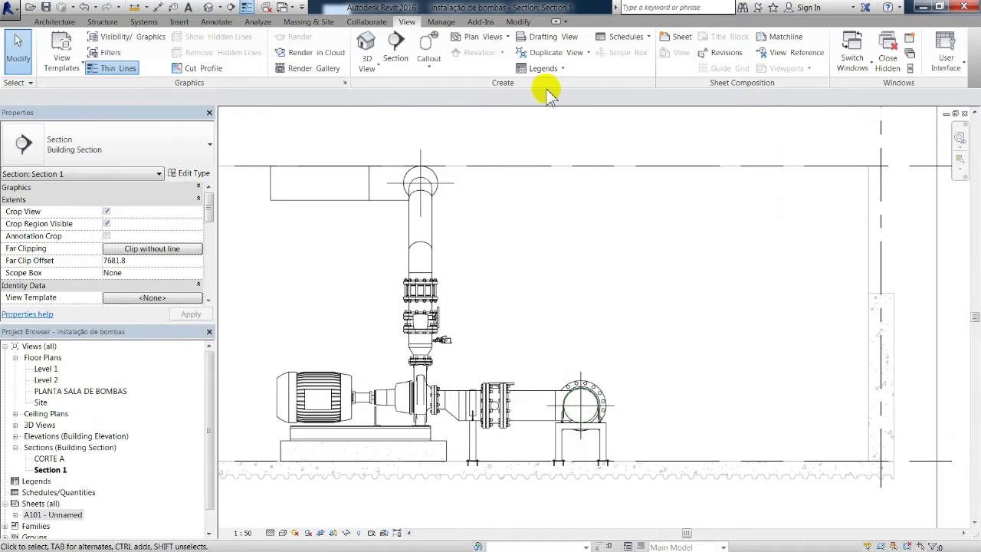
left_click(215, 22)
left_click(499, 39)
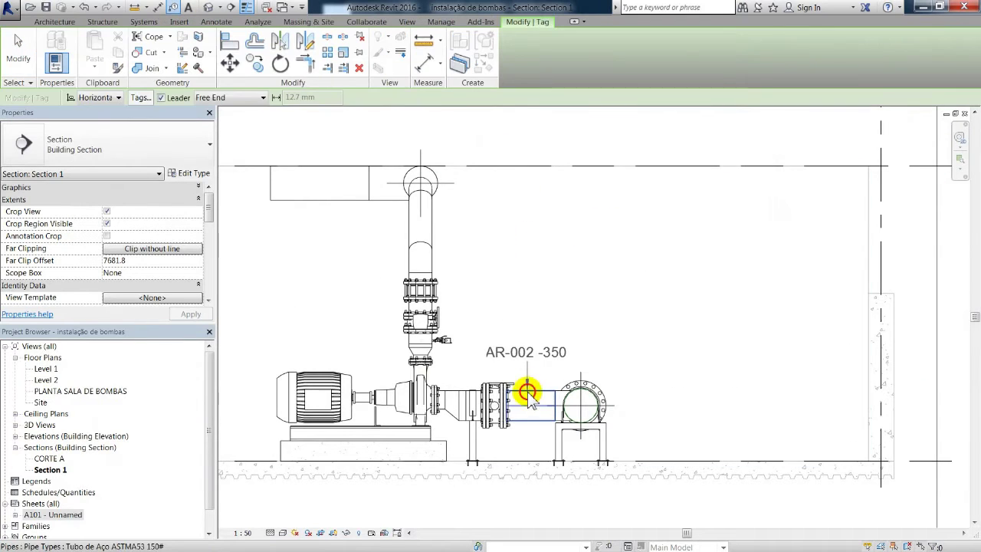
left_click(527, 390)
left_click(549, 328)
scroll(477, 307, "down", 2)
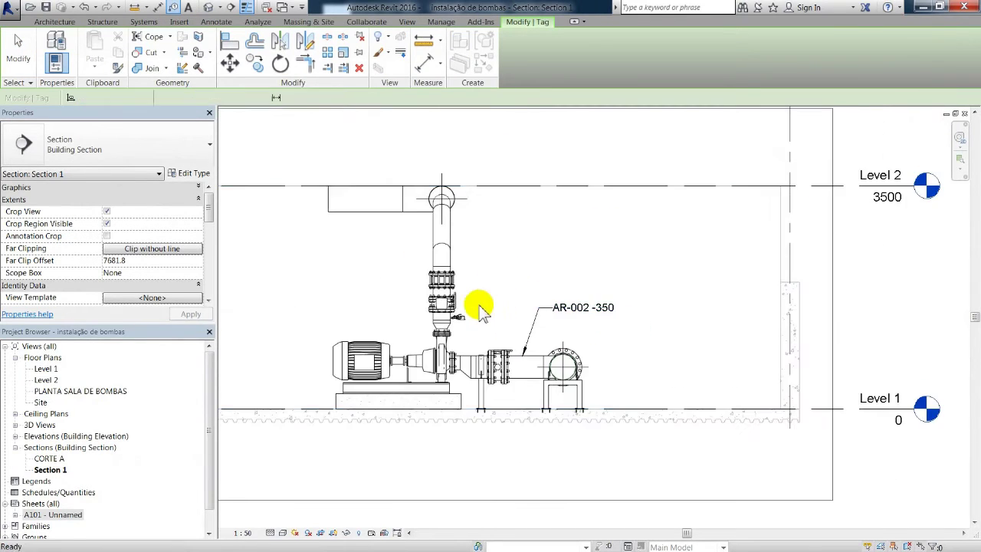
key("Escape")
- Tag the check valve's upper flange in Section 1, placing the tag on the motor side of the riser
scroll(499, 284, "up", 3)
scroll(439, 242, "up", 3)
left_click(434, 307)
left_click(381, 244)
left_click(359, 249)
- Tag the elbow above the check valve in Section 1, placing the tag on the suction side of the riser
left_click(521, 243)
left_click(587, 190)
left_click(641, 192)
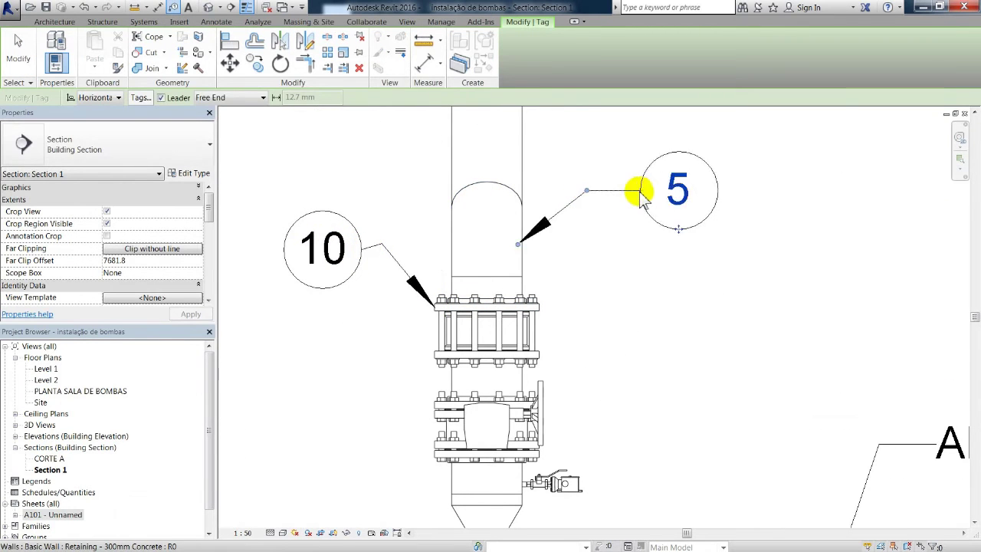
scroll(642, 199, "down", 4)
key("Escape")
middle_click_drag(660, 218, 669, 273)
left_click(496, 65)
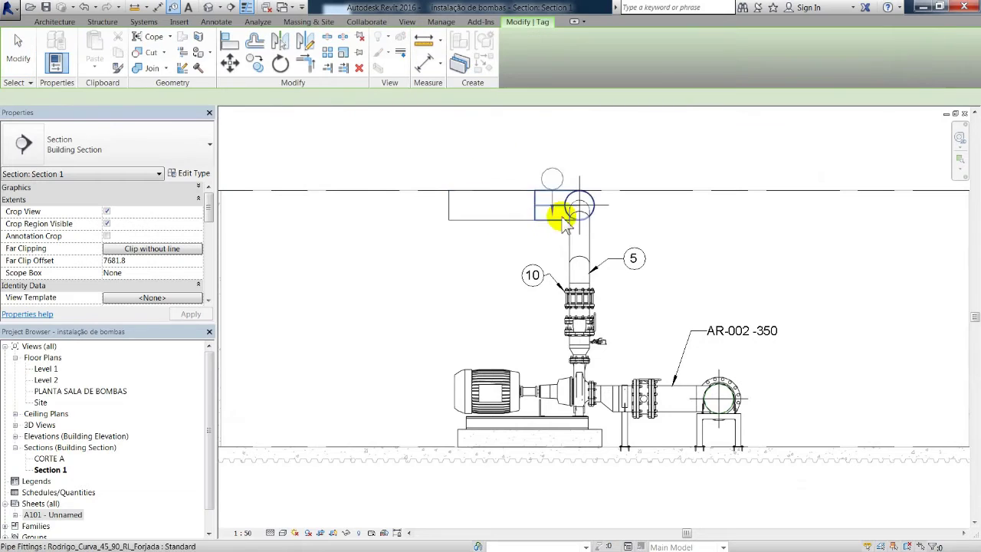
key("Escape")
scroll(573, 231, "down", 2)
scroll(569, 353, "up", 3)
mouse_move(573, 231)
middle_mouse_down()
mouse_move(591, 246)
mouse_move(478, 235)
middle_mouse_up()
left_click(499, 68)
key("Escape")
- Dimension the vertical distances in Section 1 from the floor to the suction header centre and from there to the discharge header centre
scroll(526, 272, "down", 4)
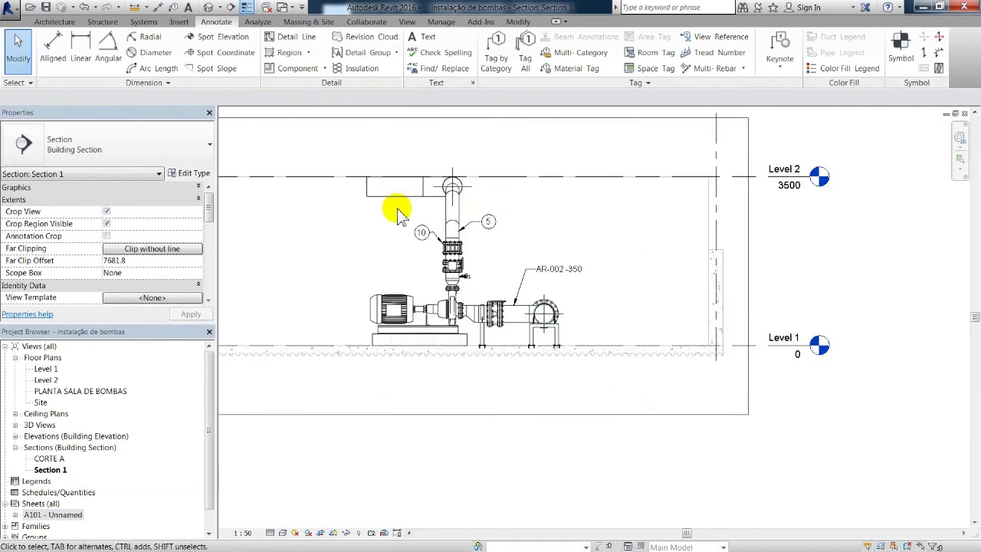
scroll(473, 219, "up", 6)
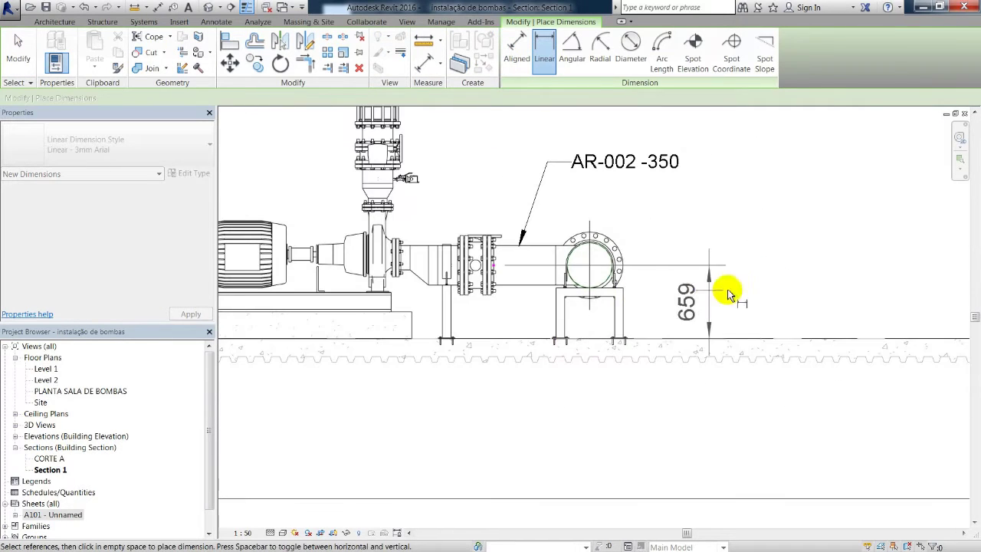
left_click(736, 290)
scroll(498, 284, "down", 3)
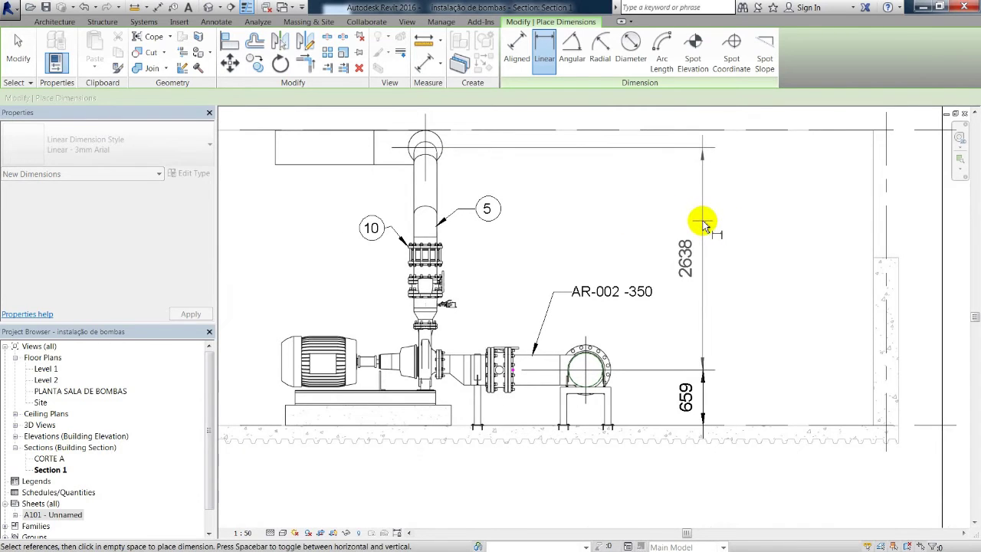
key("Escape")
key("Escape")
- Rename the Section 1 view as CORTE B
scroll(696, 283, "down", 4)
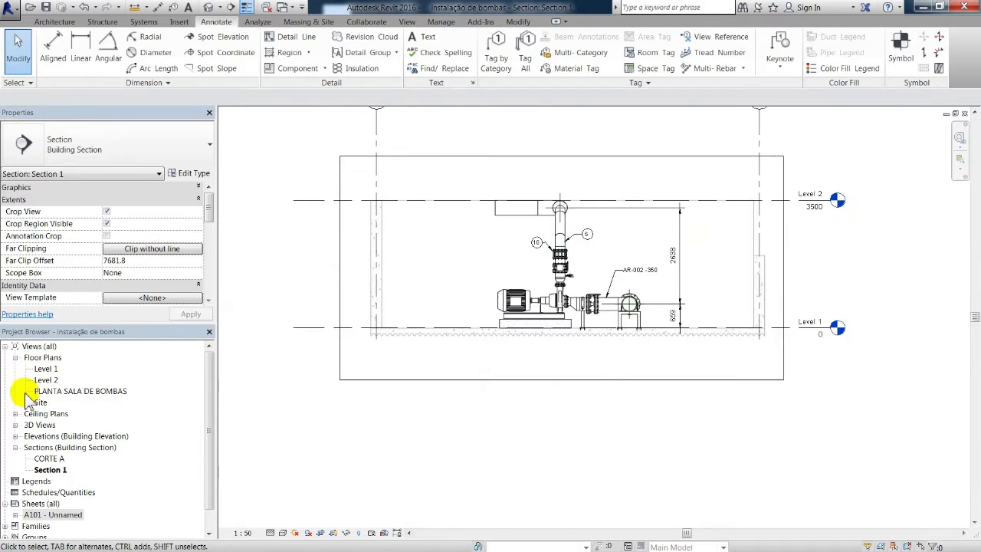
right_click(47, 471)
left_click(84, 402)
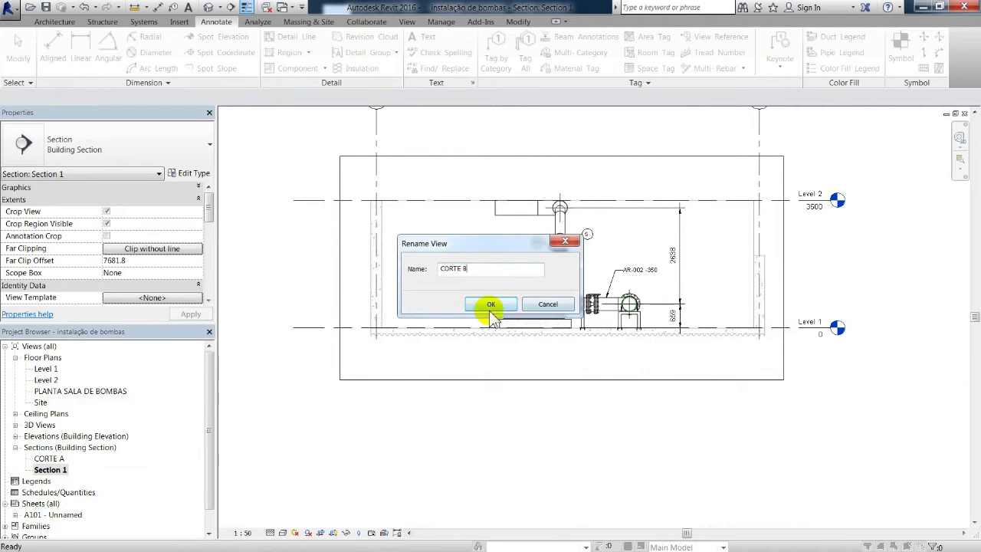
left_click(484, 305)
- Place the CORTE B section on sheet A101 to the right of CORTE A, with their titles aligned
double_click(54, 514)
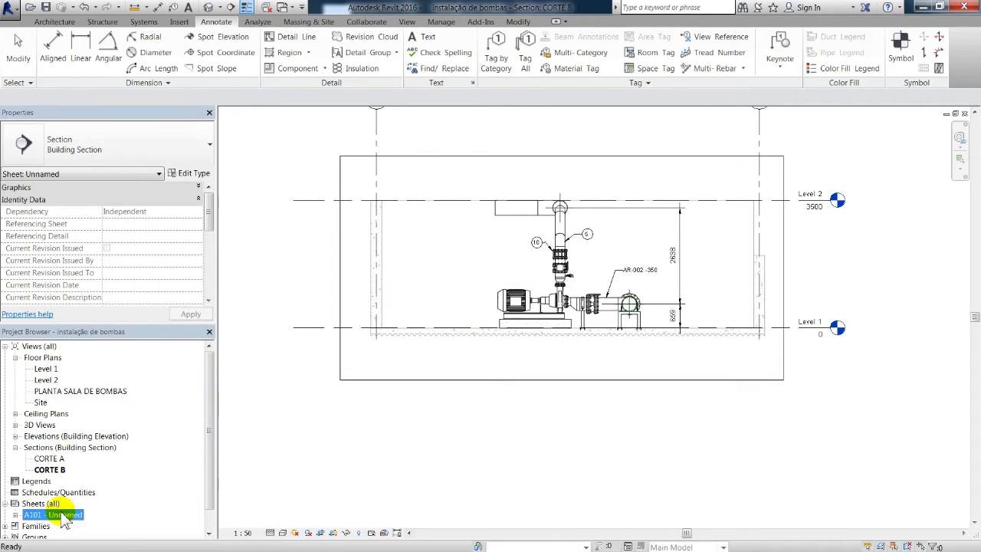
left_click(50, 469)
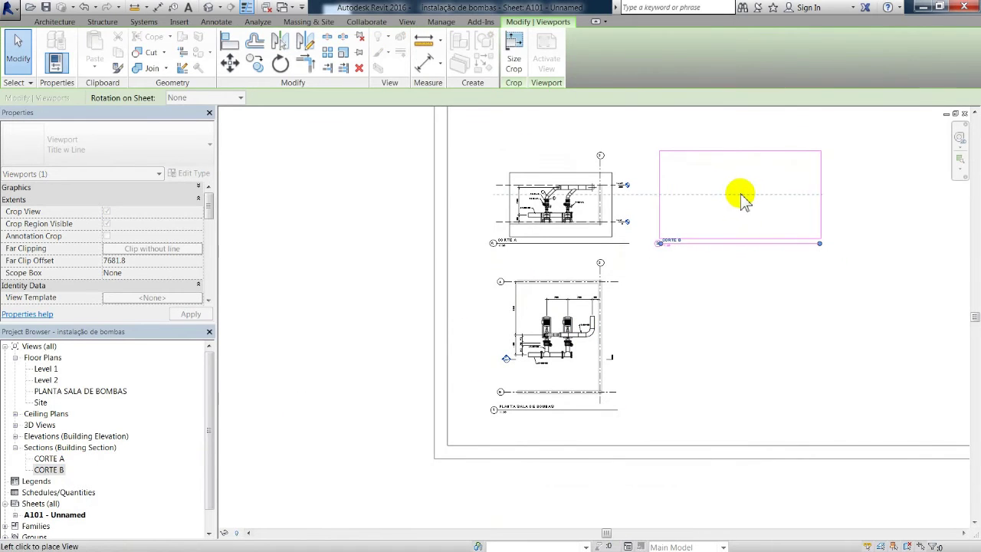
left_click(739, 200)
key("Escape")
scroll(740, 201, "up", 3)
scroll(620, 245, "down", 5)
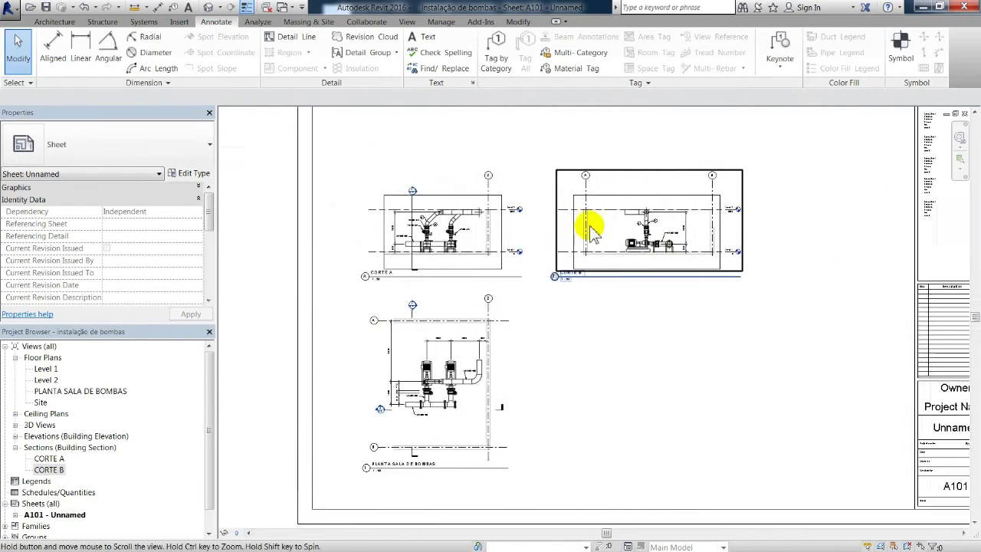
mouse_move(587, 279)
left_mouse_down()
mouse_move(416, 373)
mouse_move(414, 269)
left_mouse_up()
left_click(600, 354)
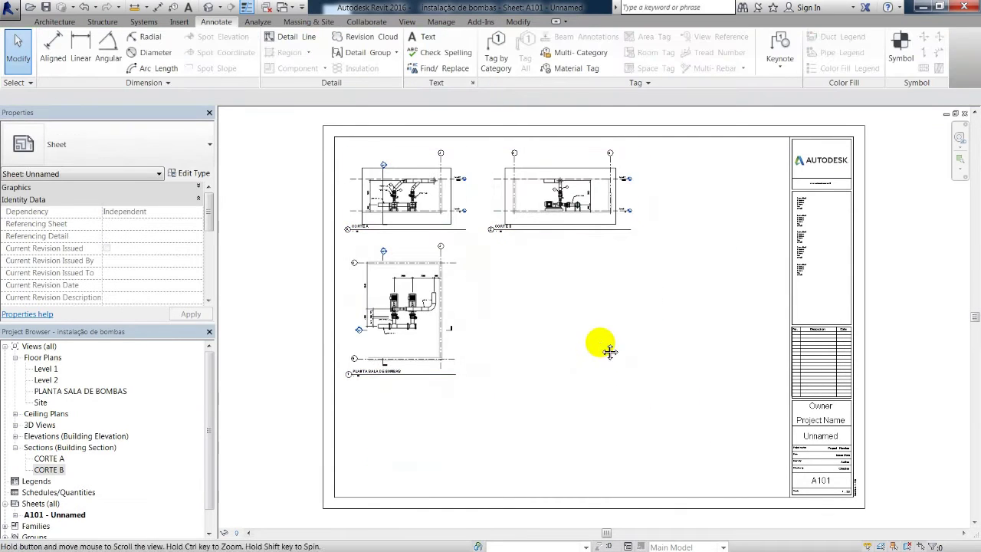
- Open the VISTA EXPLODIDA 3D view and change its visual style to plain colours without material textures
left_click(15, 425)
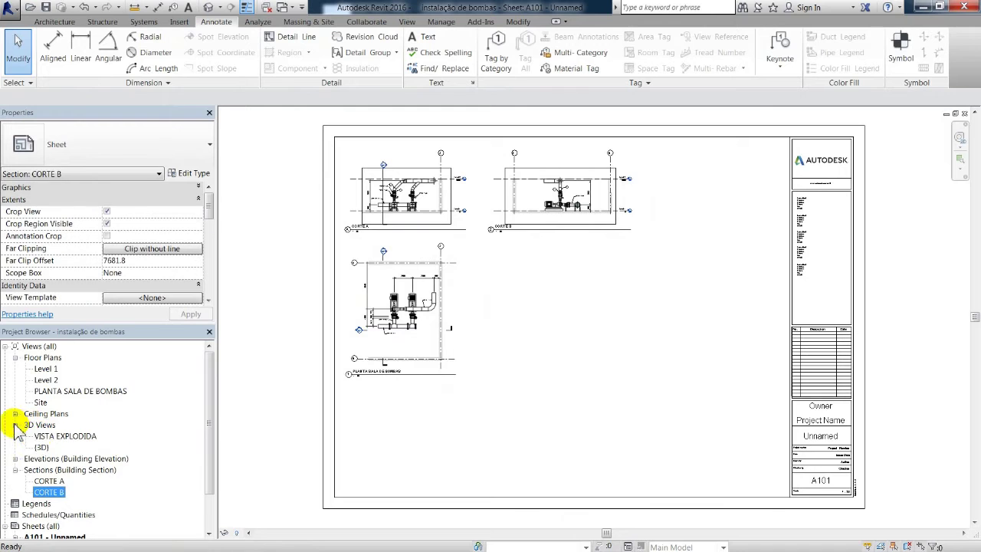
double_click(55, 437)
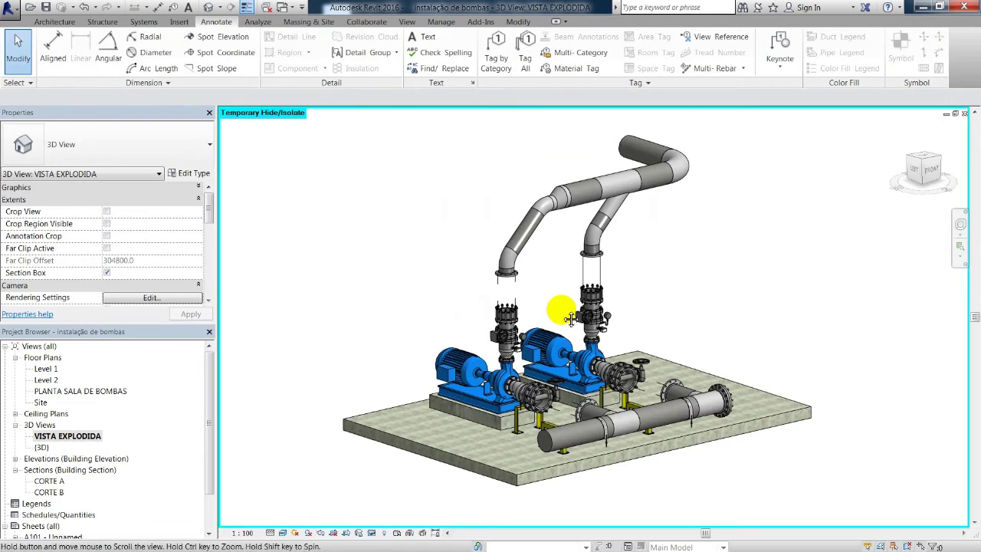
left_click(294, 533)
left_click(283, 433)
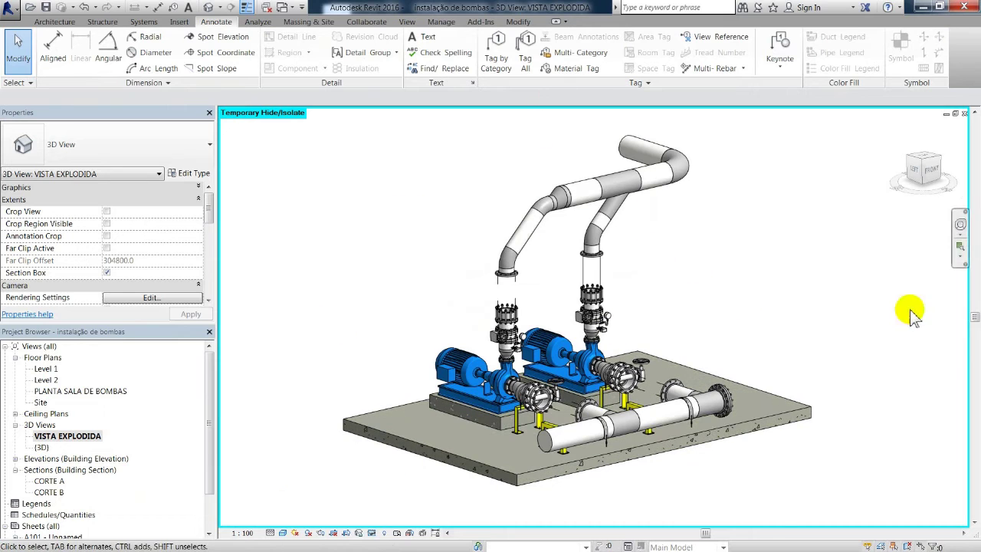
- Place the VISTA EXPLODIDA 3D view on sheet A101, to the right of the pump room plan
left_click_drag(213, 429, 205, 538)
double_click(69, 492)
left_click(92, 391)
left_click_drag(93, 390, 675, 352)
left_click(567, 313)
key("Escape")
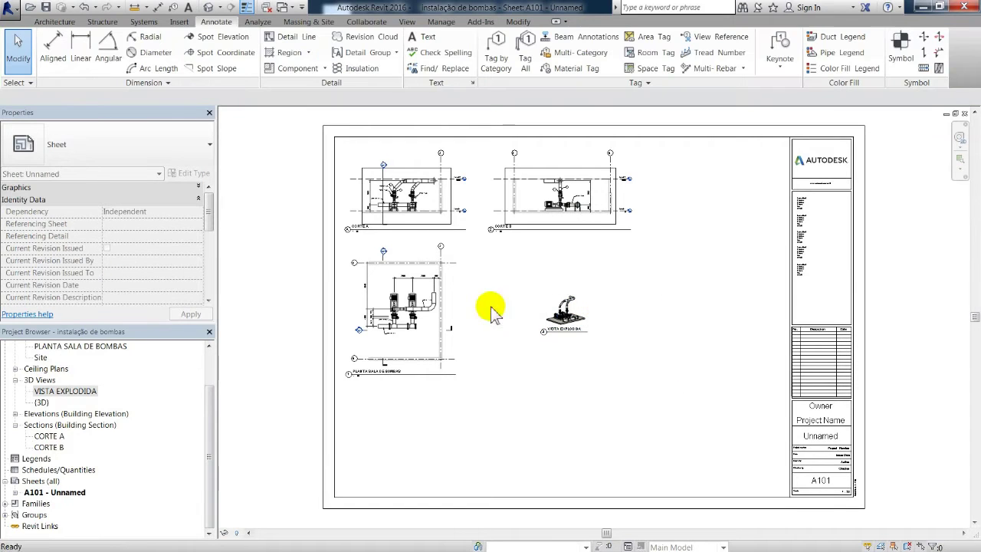
- Activate the VISTA EXPLODIDA viewport on the sheet, set its scale to 1:25 and deactivate it
scroll(580, 329, "up", 5)
double_click(560, 262)
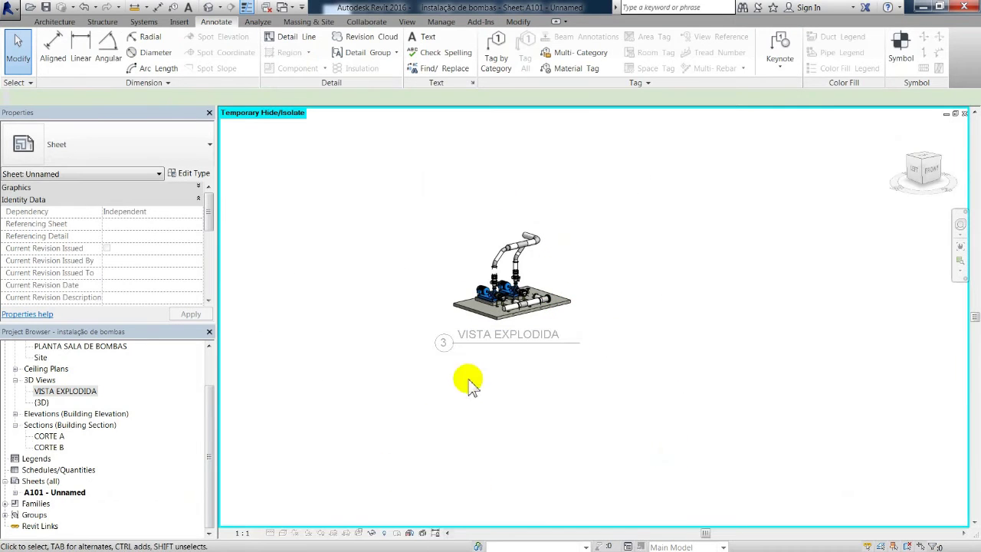
left_click(243, 532)
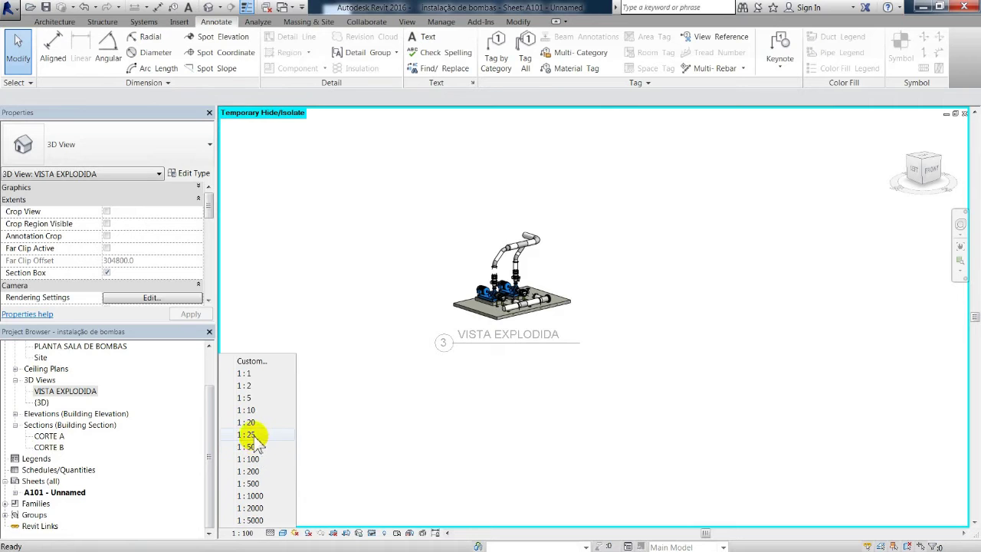
left_click(253, 446)
left_click(253, 531)
left_click(253, 433)
scroll(619, 286, "down", 5)
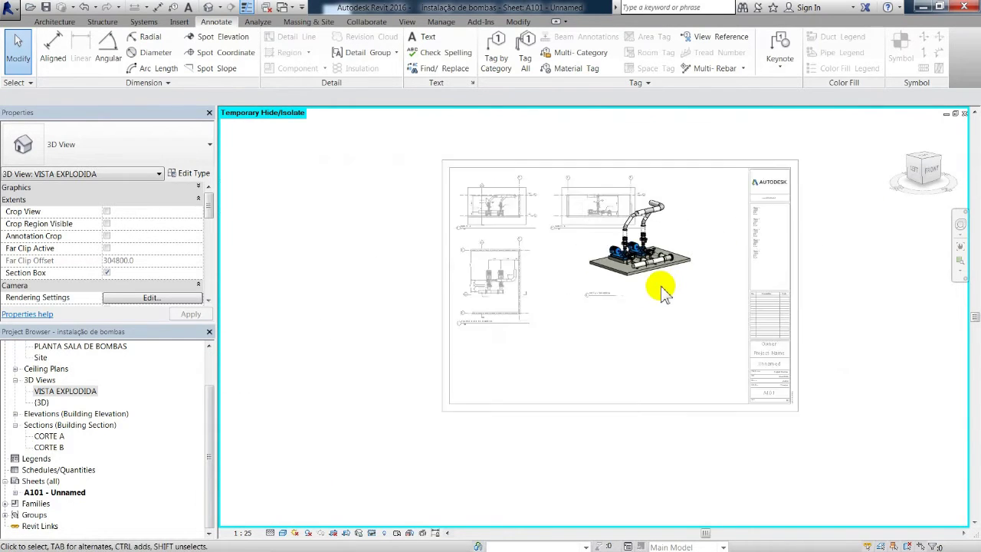
scroll(664, 284, "up", 2)
double_click(880, 280)
- Move the VISTA EXPLODIDA viewport down into the free area below CORTE B and put its title centrally beneath the model
left_click(676, 204)
mouse_move(676, 204)
left_mouse_down()
mouse_move(670, 291)
mouse_move(639, 296)
left_mouse_up()
left_click(621, 408)
left_click(545, 395)
scroll(546, 395, "up", 3)
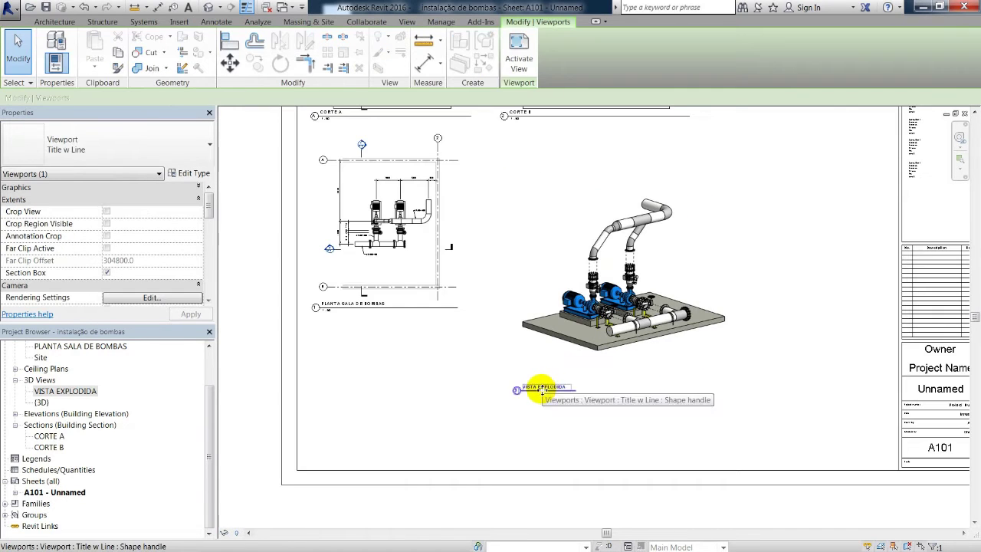
left_click_drag(519, 390, 624, 365)
left_click(649, 394)
- Activate the VISTA EXPLODIDA viewport again and lock its 3D orientation so that tags can be added
scroll(648, 394, "down", 2)
scroll(559, 302, "up", 5)
double_click(583, 268)
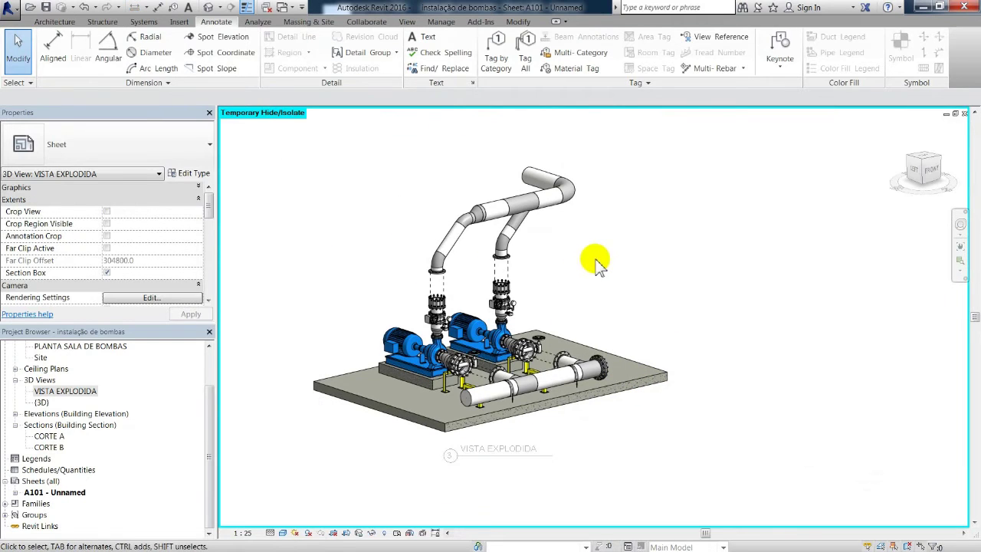
left_click(495, 61)
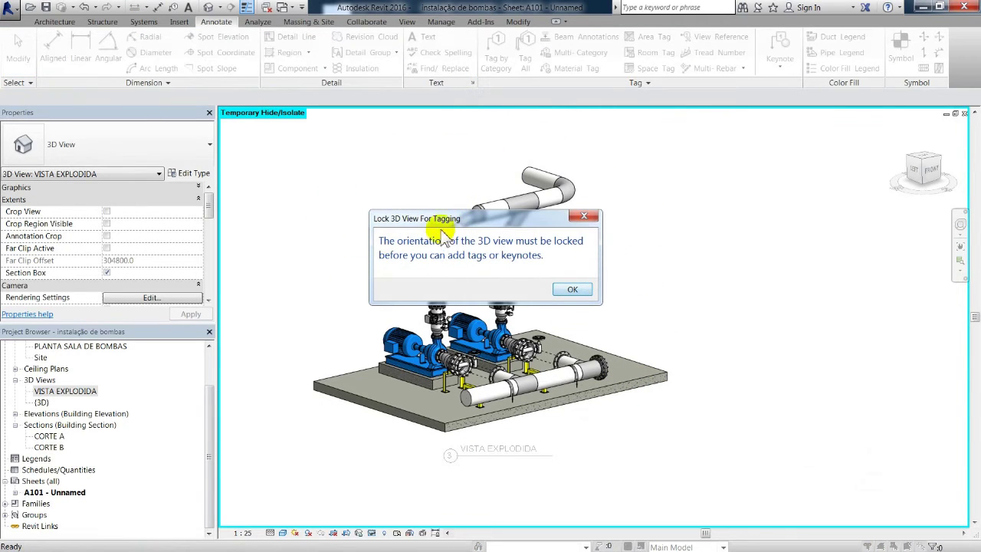
left_click(572, 291)
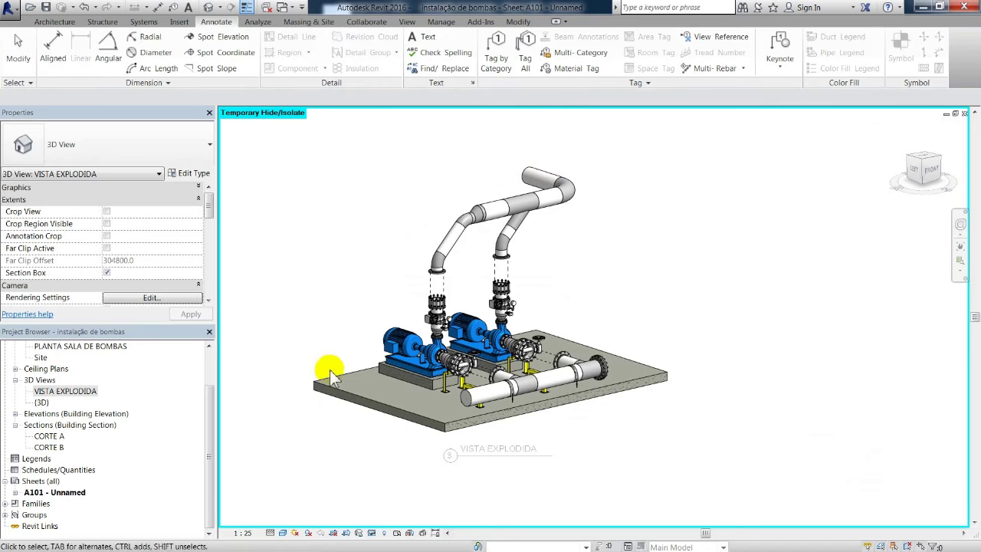
left_click(358, 532)
left_click(377, 499)
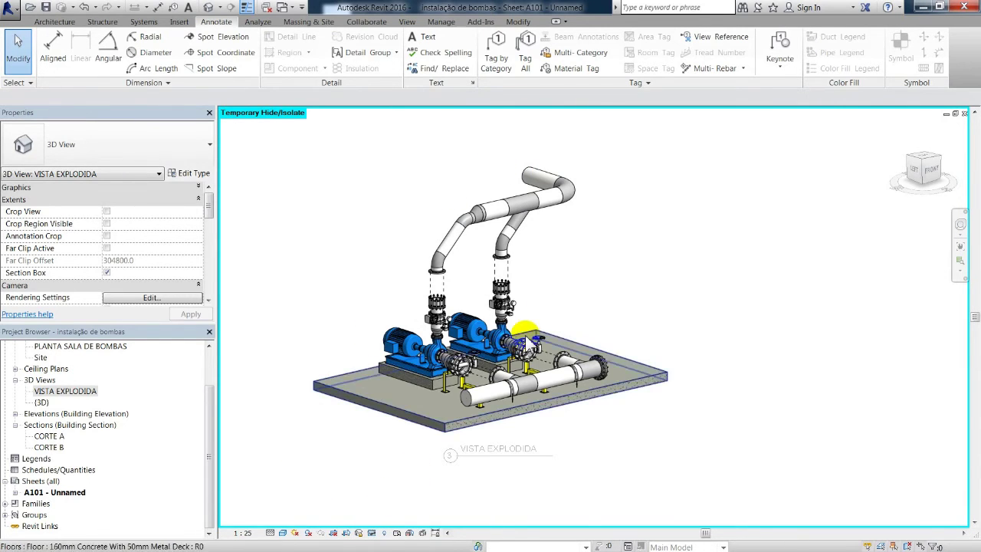
- Tag the front pump's check valve by category in the exploded view, placing the tag with a free-end leader up and left of the valve
left_click(497, 57)
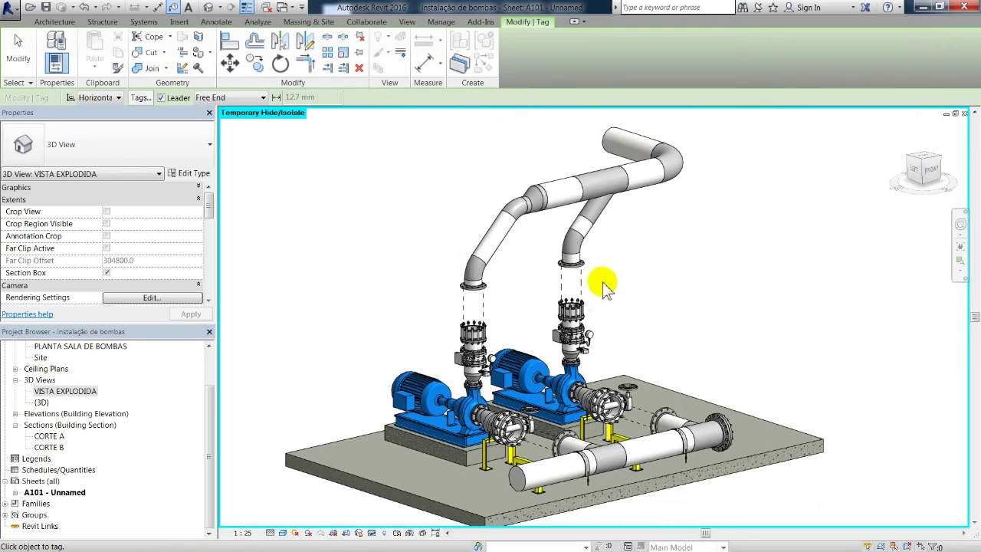
scroll(498, 361, "up", 4)
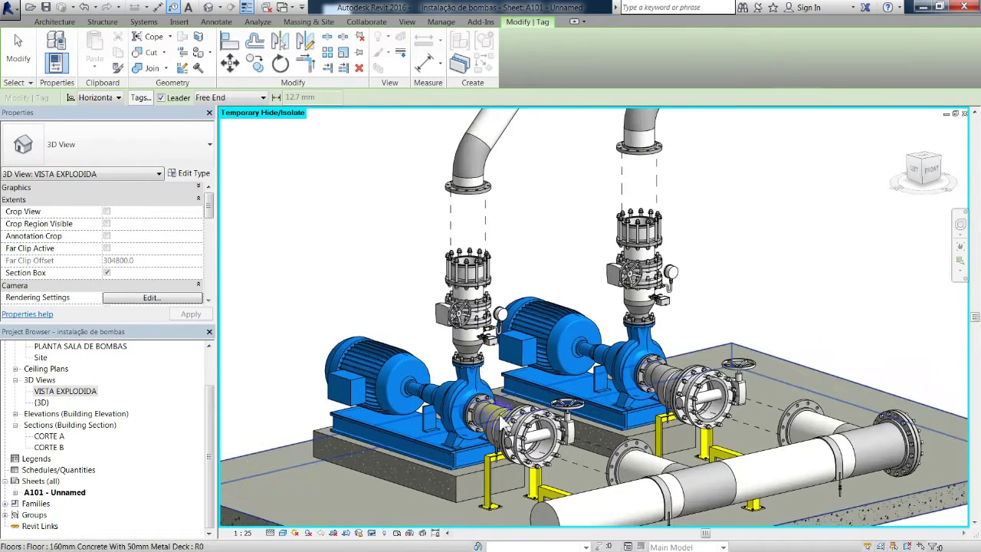
scroll(430, 259, "up", 3)
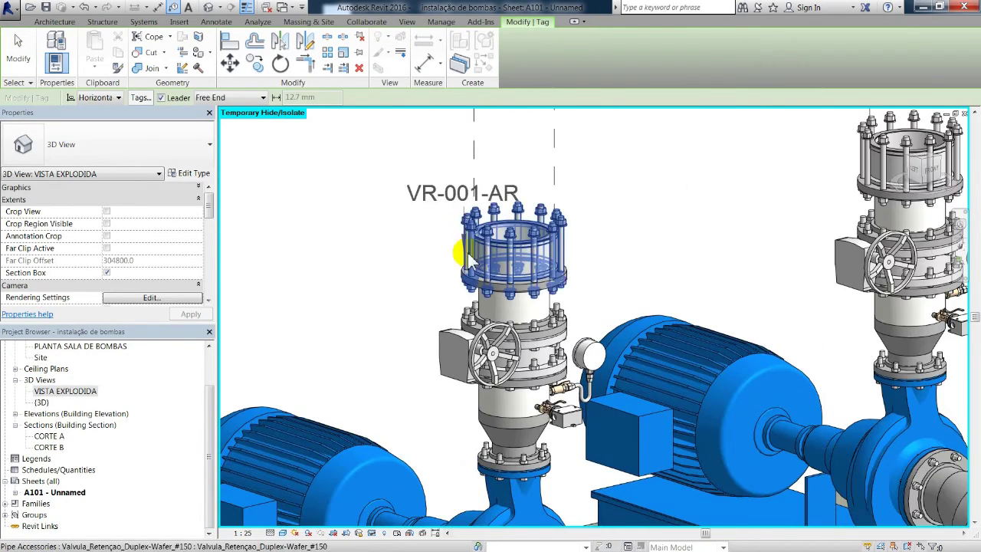
left_click(475, 257)
left_click(399, 174)
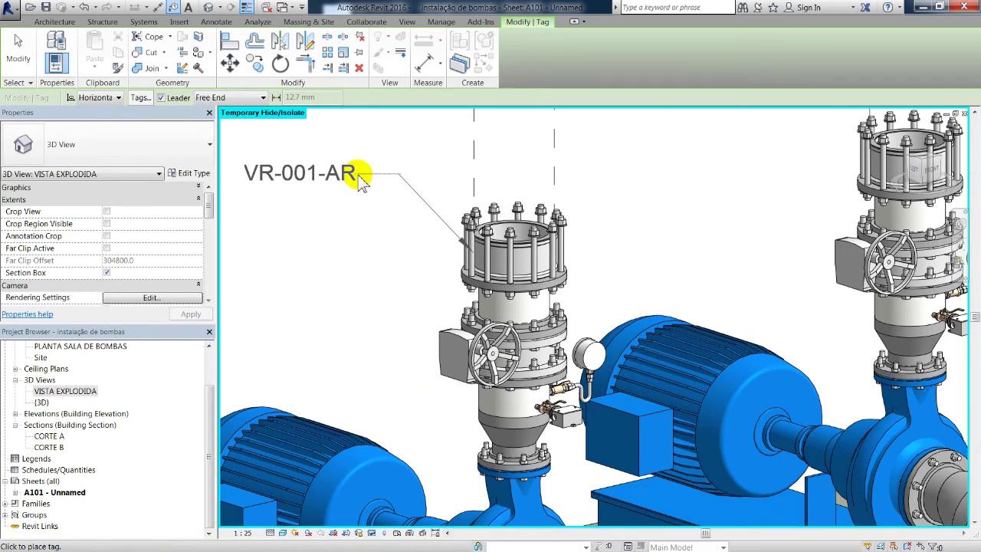
left_click(363, 178)
- Tag the rear pump's pressure gauge in the exploded view, placing the tag with its leader up and right of the gauge
scroll(392, 211, "down", 5)
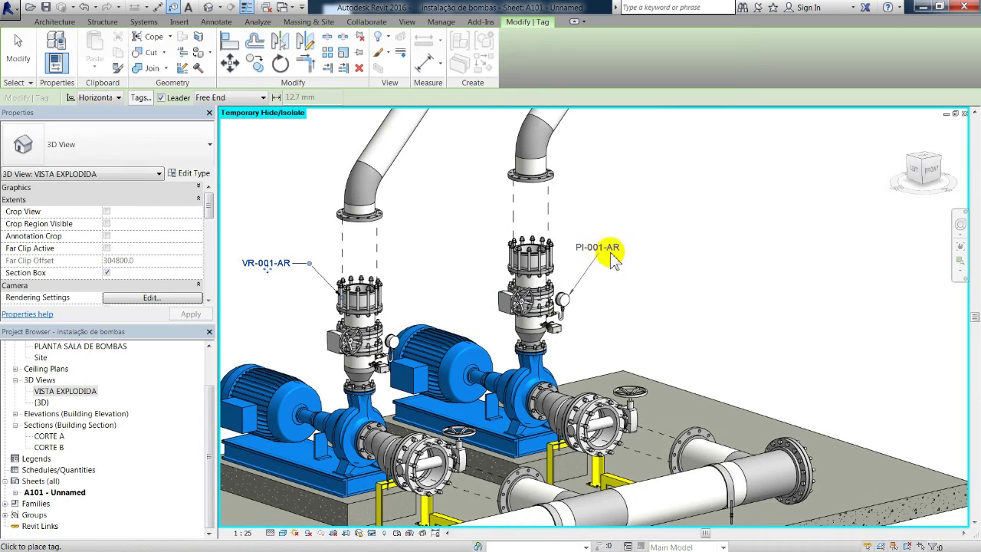
left_click(626, 256)
key("Escape")
scroll(650, 263, "down", 4)
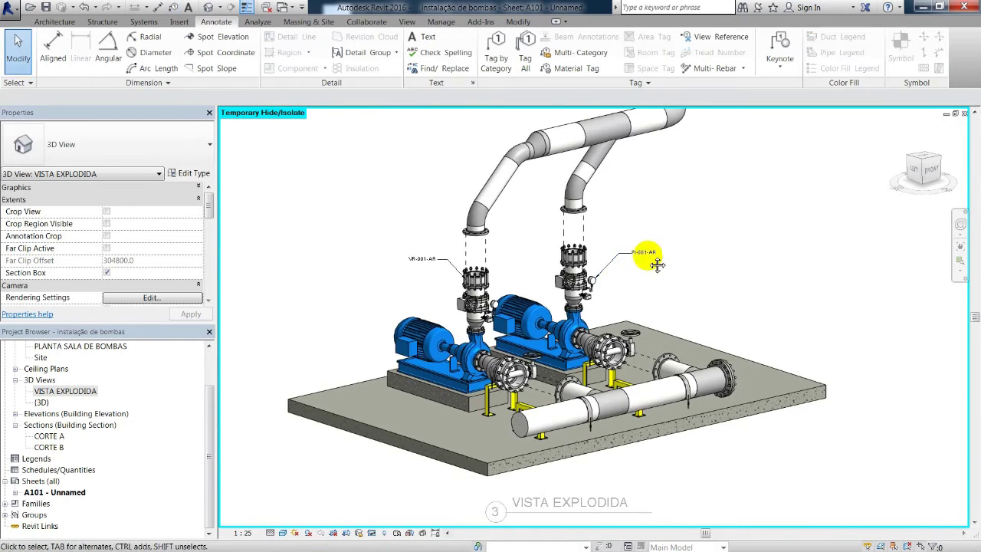
- Open the {3D} view and fit a section box around the pumps and their piping
double_click(42, 402)
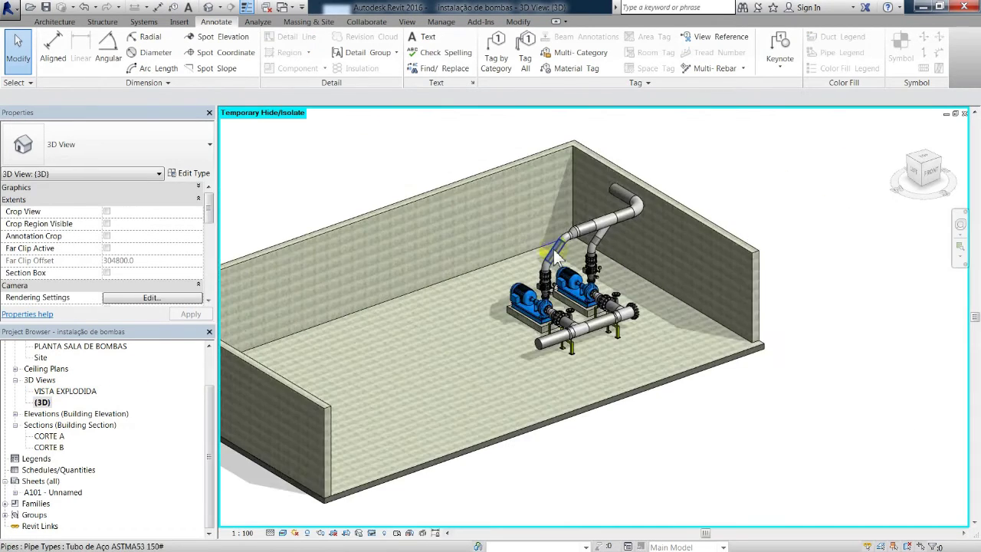
left_click_drag(472, 150, 685, 377)
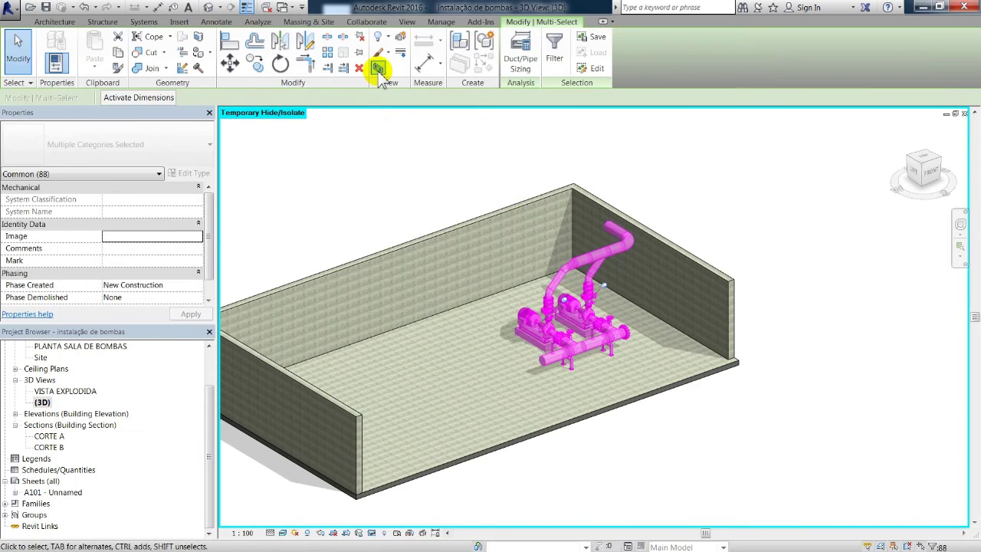
left_click(376, 66)
left_click(866, 255)
- Duplicate the {3D} view and rename the copy as ISOMETRICO
right_click(42, 403)
mouse_move(176, 261)
left_click(242, 261)
right_click(65, 413)
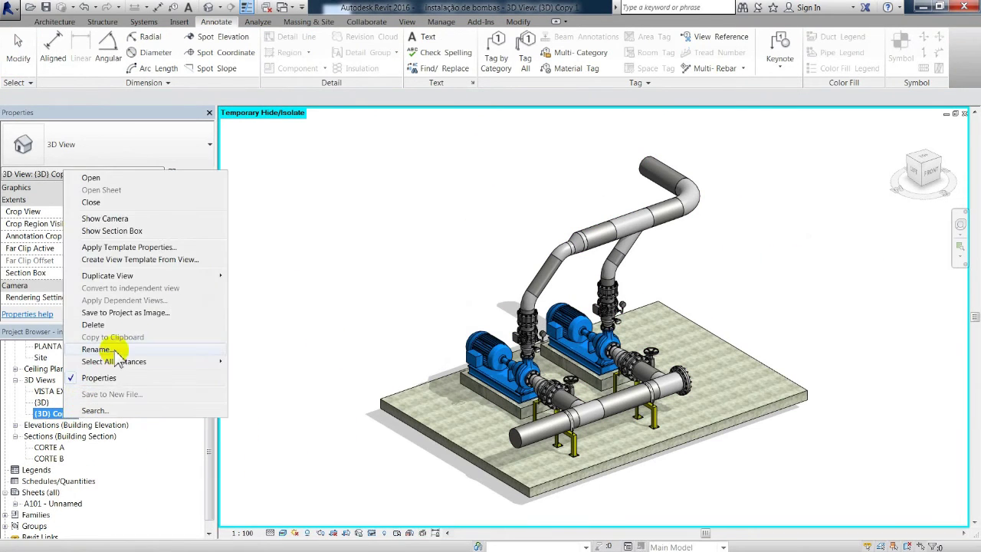
left_click(84, 350)
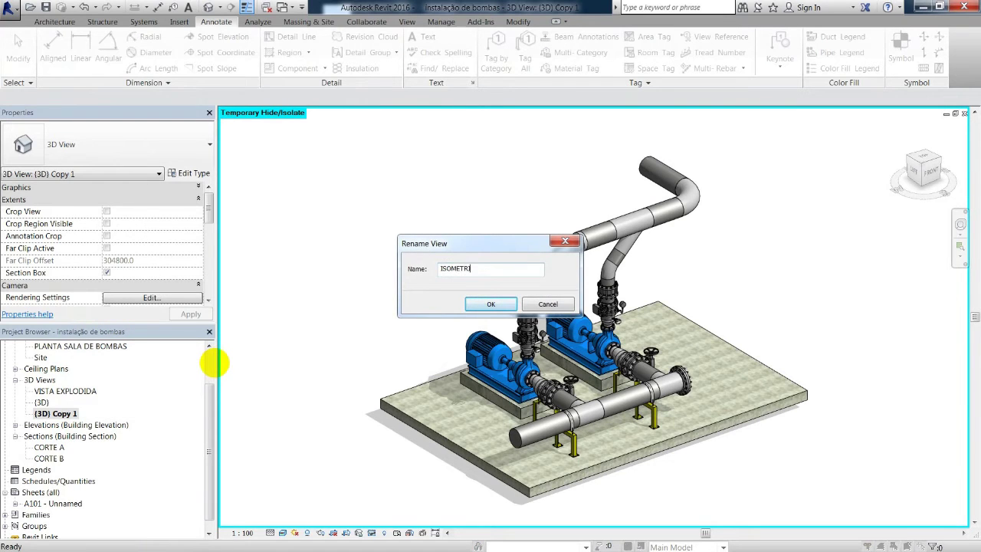
type("ISOMETRICO")
left_click(515, 304)
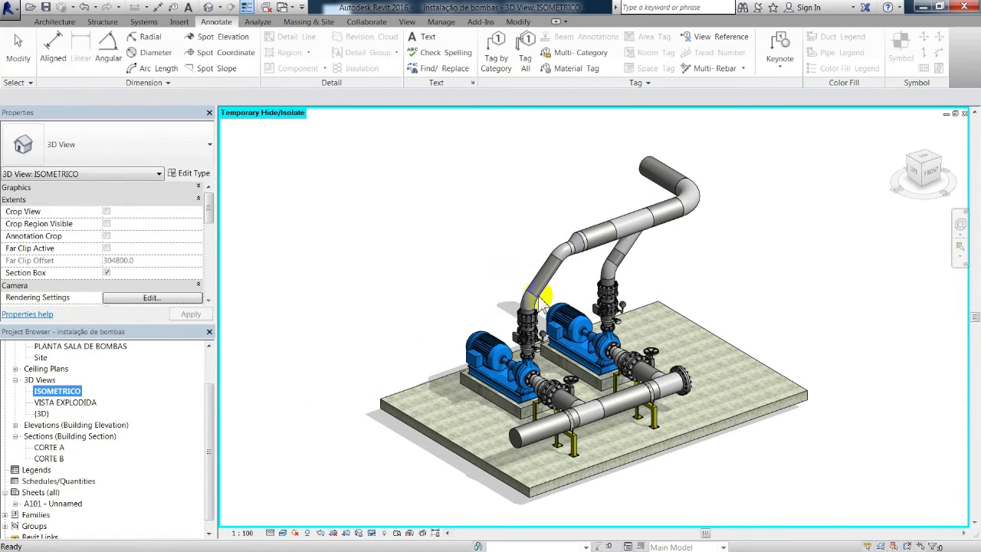
- Turn the ISOMETRICO view slightly towards the front of the pumps and lock its 3D orientation
mouse_move(574, 298)
middle_mouse_down()
mouse_move(602, 322)
mouse_move(563, 309)
middle_mouse_up()
middle_click_drag(563, 308, 563, 314, "shift")
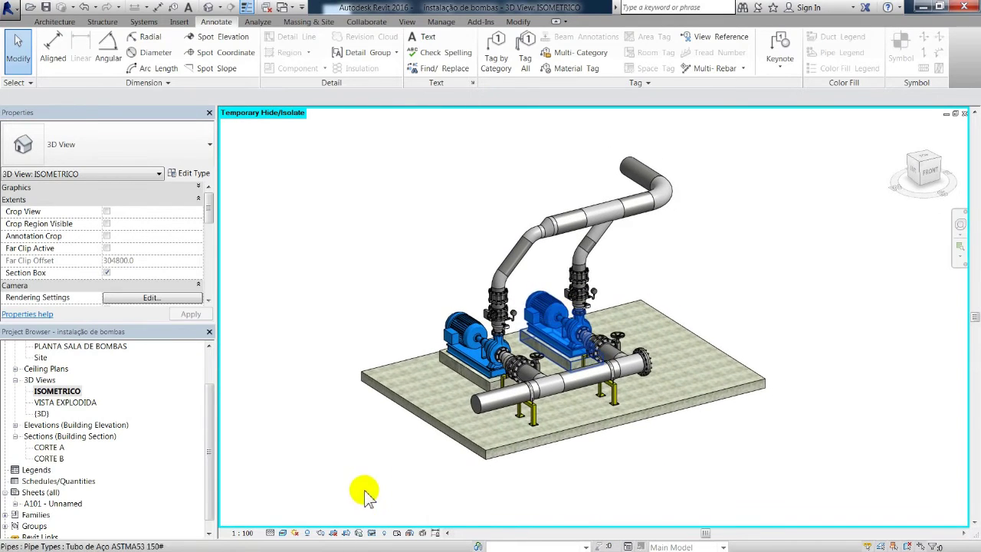
left_click(360, 530)
left_click(398, 497)
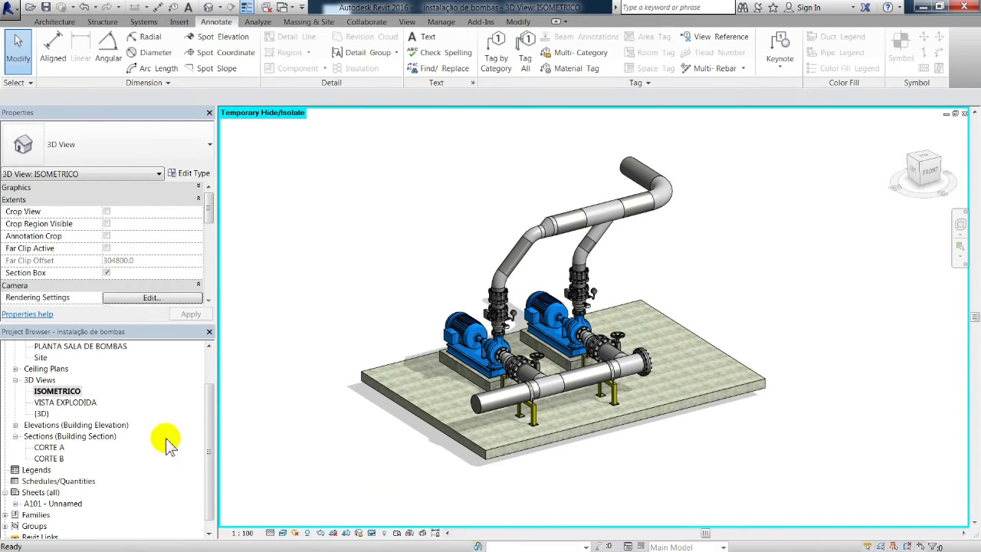
- Place the ISOMETRICO view on sheet A101 below the sections and move the exploded view up and right to make room
double_click(54, 503)
left_click_drag(70, 392, 433, 366)
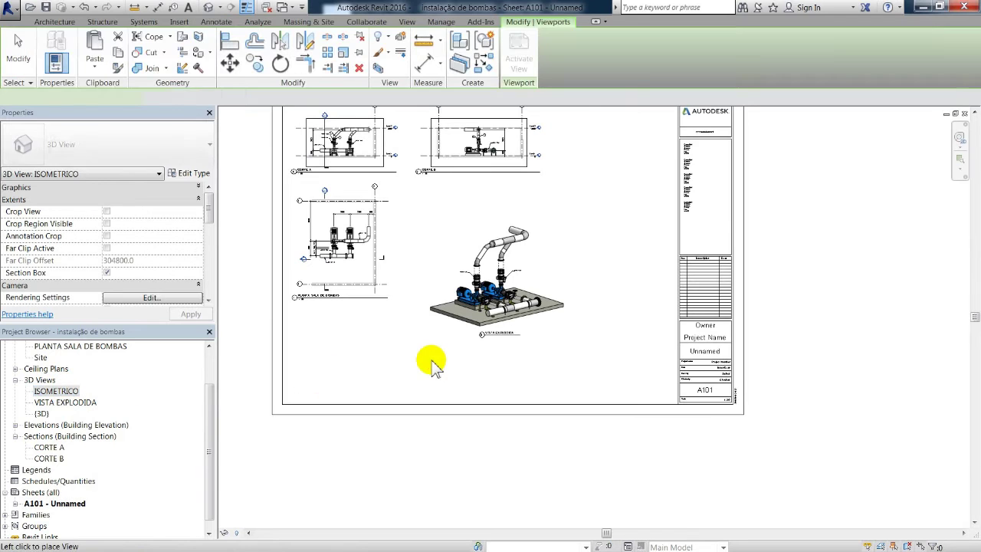
left_click(413, 367)
left_click_drag(498, 276, 598, 218)
left_click_drag(390, 360, 466, 339)
- Activate the ISOMETRICO viewport, set its view scale to 1:25, and deactivate it
double_click(480, 342)
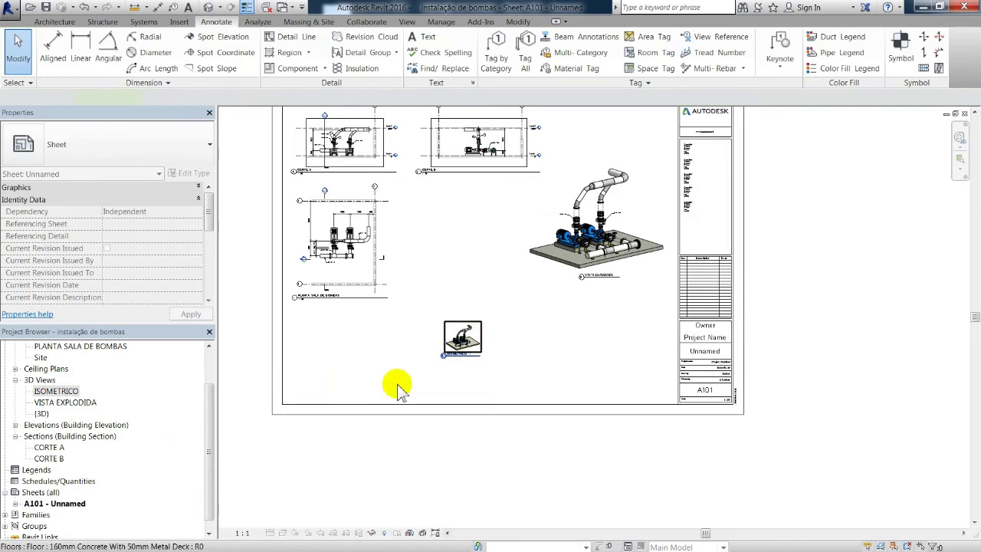
left_click(244, 533)
left_click(274, 435)
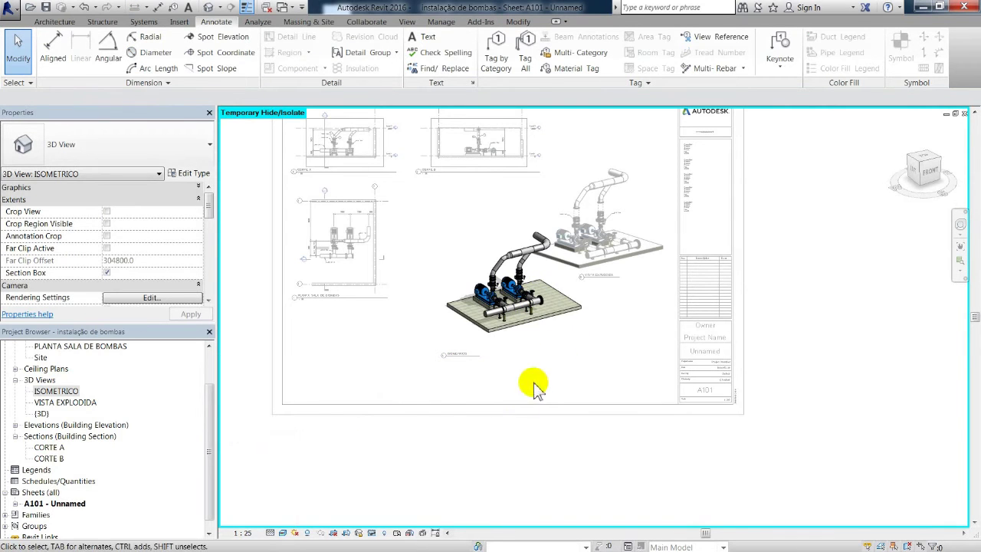
double_click(521, 440)
- Move the enlarged ISOMETRICO viewport down and left of the exploded view and centre its title beneath it
left_click(527, 273)
left_click_drag(525, 276, 481, 300)
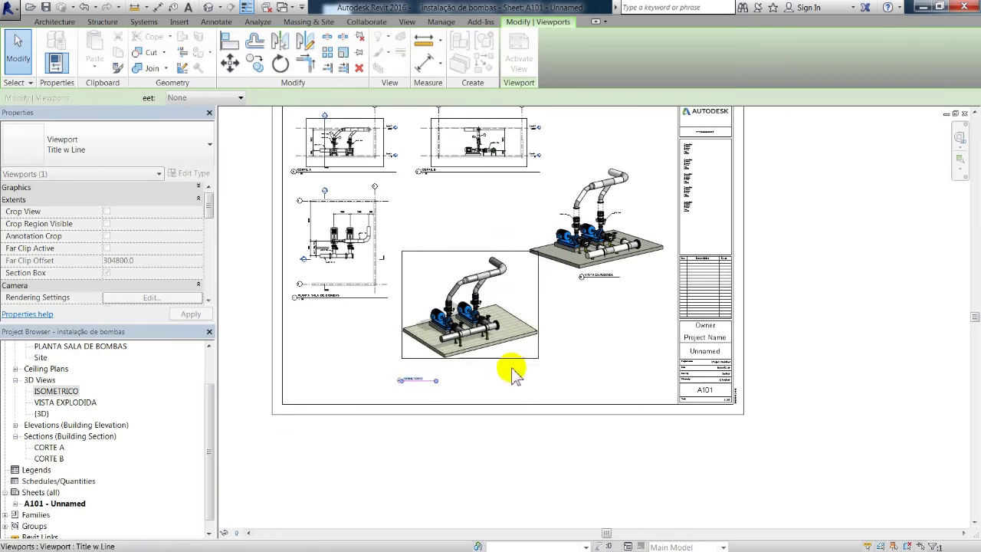
middle_click_drag(513, 368, 521, 391)
left_click(455, 408)
scroll(458, 397, "up", 3)
left_click_drag(381, 415, 495, 385)
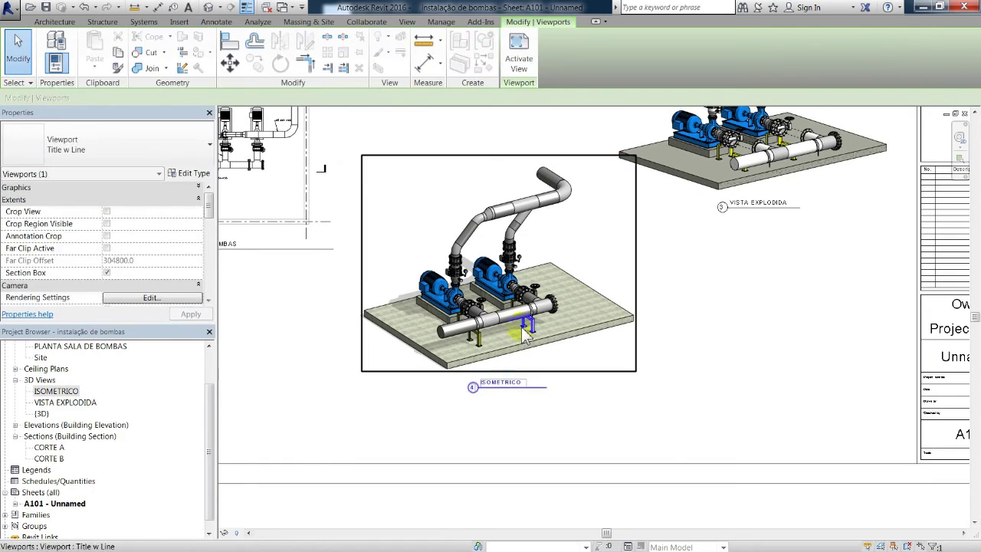
- Activate the ISOMETRICO viewport, set its visual style to Hidden Line, and turn its shadows off
scroll(534, 308, "up", 2)
double_click(575, 183)
left_click(284, 532)
left_click(308, 466)
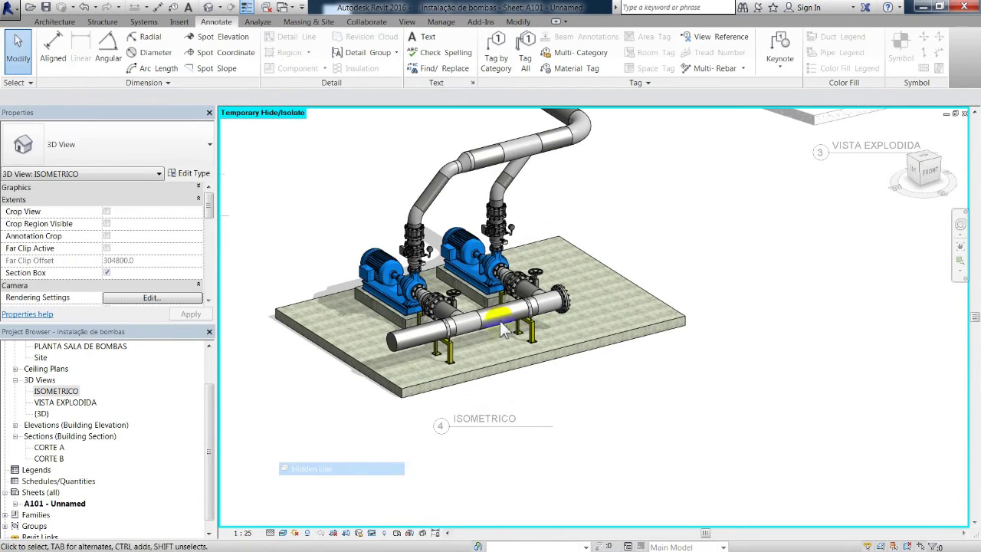
middle_click_drag(571, 306, 617, 324)
left_click(308, 531)
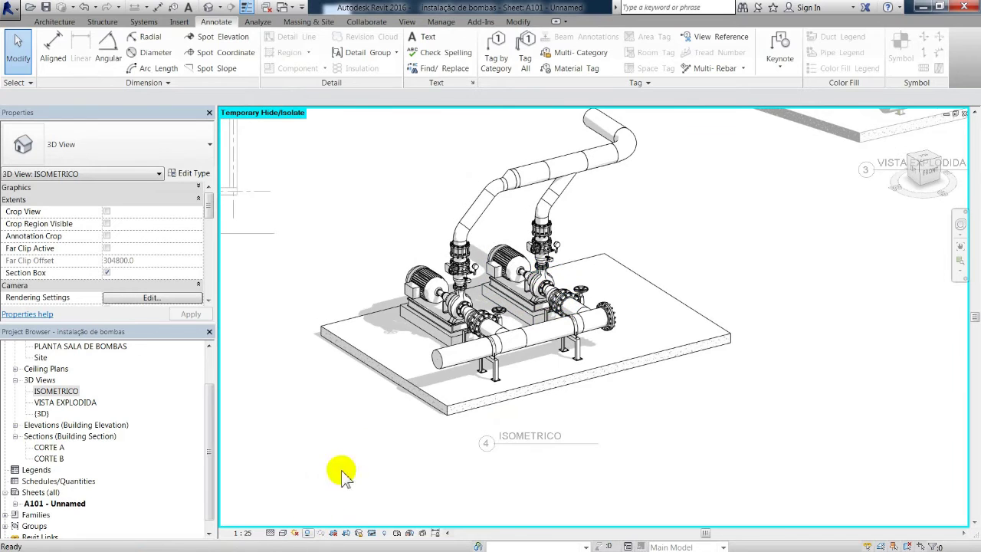
- Tag by category the upper and lower elbows of the front pump's discharge pipe, placing both tags up and left with leaders
middle_click_drag(519, 291, 539, 301)
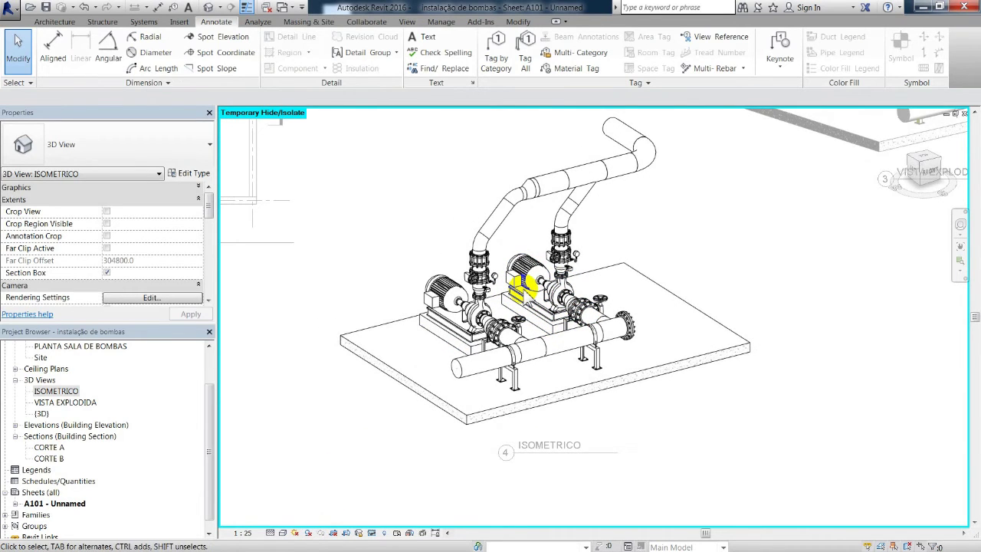
left_click(495, 53)
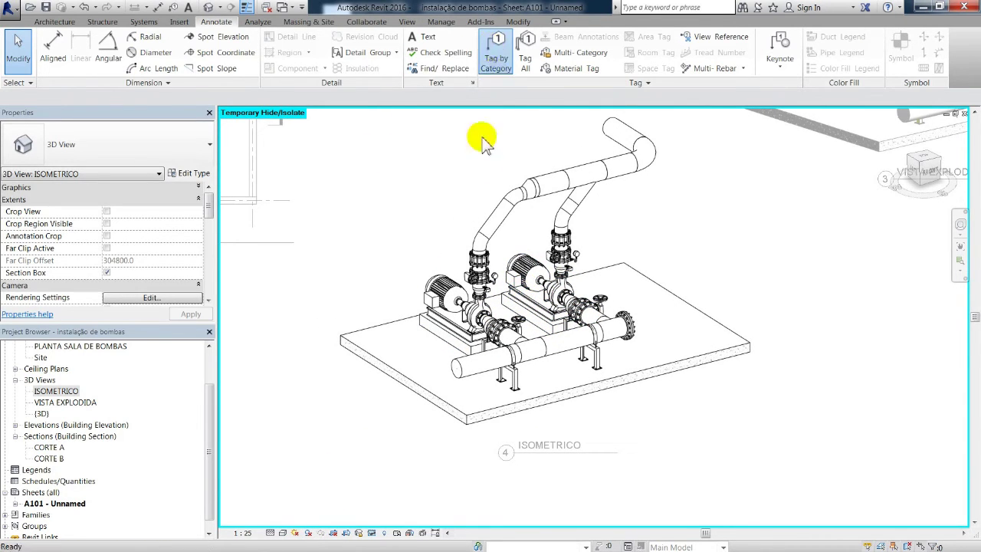
scroll(512, 187, "up", 4)
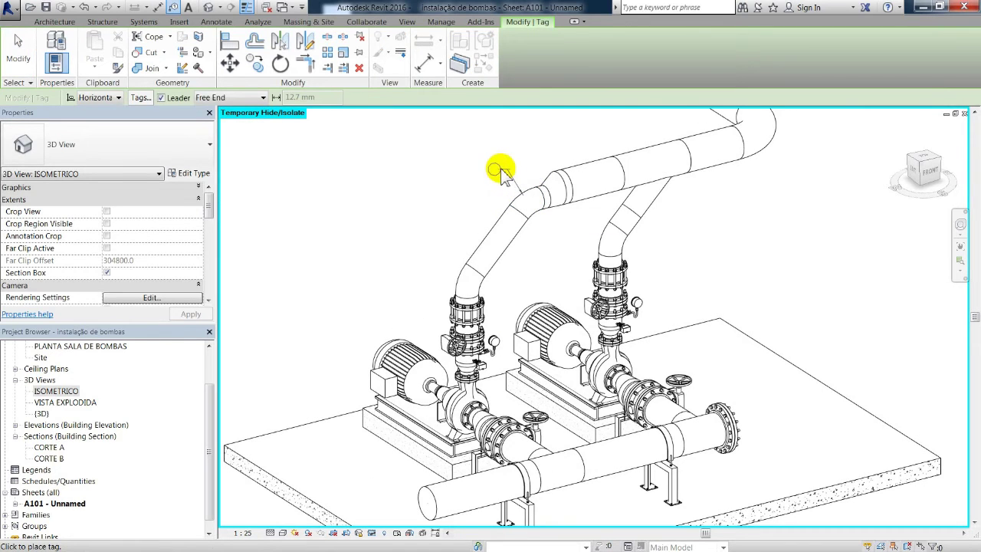
left_click(500, 172)
left_click(461, 275)
left_click(429, 247)
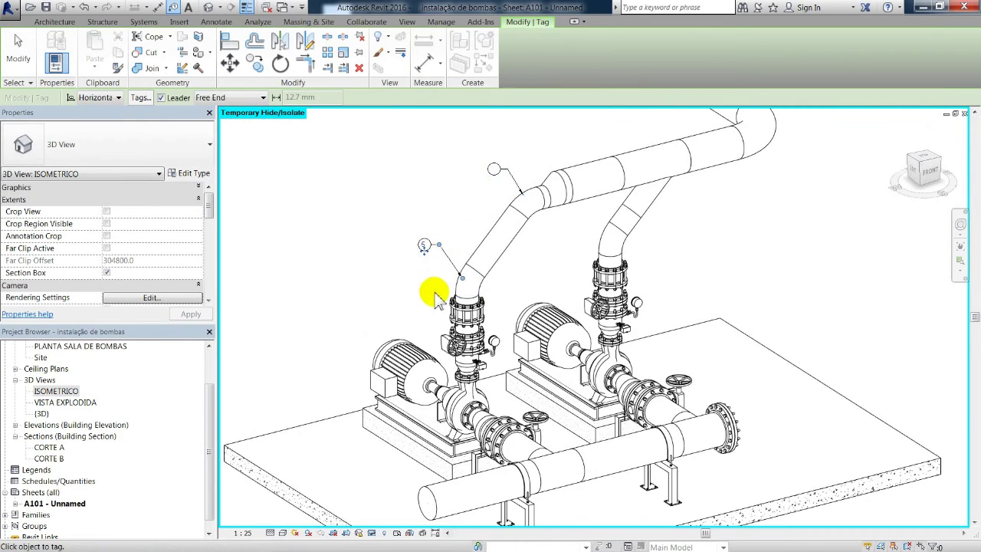
- Tag the flange below the front pump's discharge elbow and the check valve beneath it, placing both tags to their left
scroll(441, 299, "up", 3)
left_click(451, 297)
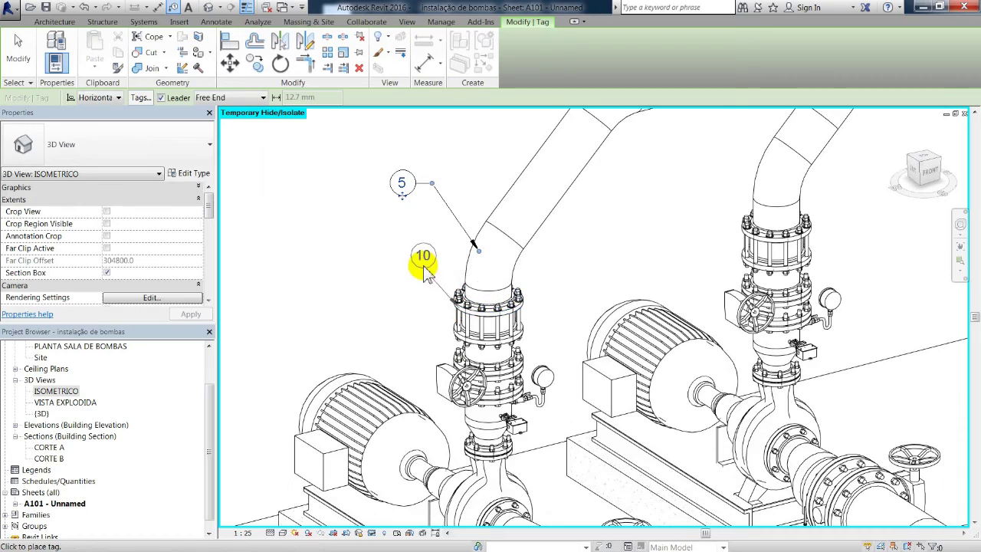
left_click(414, 264)
left_click(458, 318)
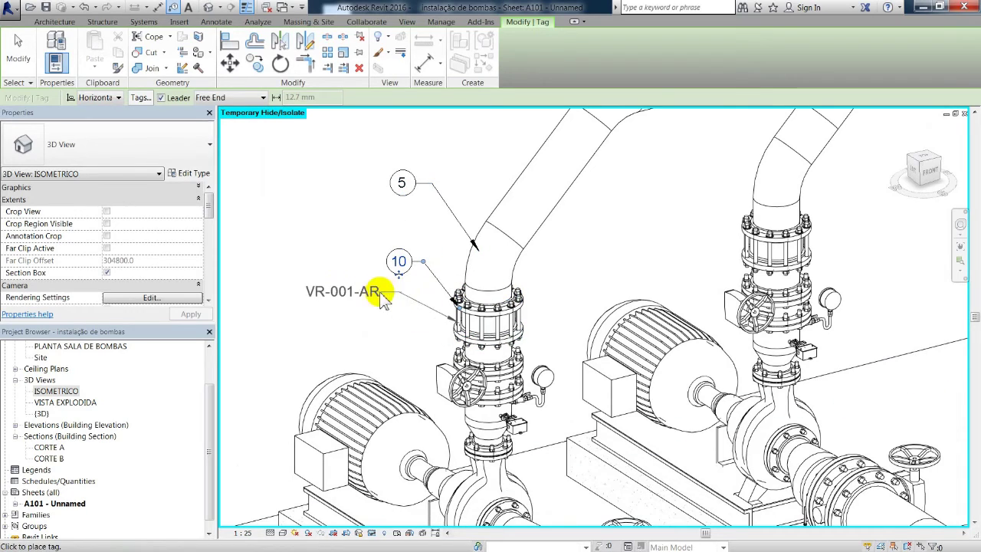
left_click(387, 299)
- Tag the open end pipe of the suction header and shift the tag to the lower right so its leader is clear
scroll(391, 301, "down", 2)
middle_click_drag(391, 298, 469, 210)
scroll(467, 210, "down", 1)
scroll(507, 423, "up", 2)
left_click(493, 406)
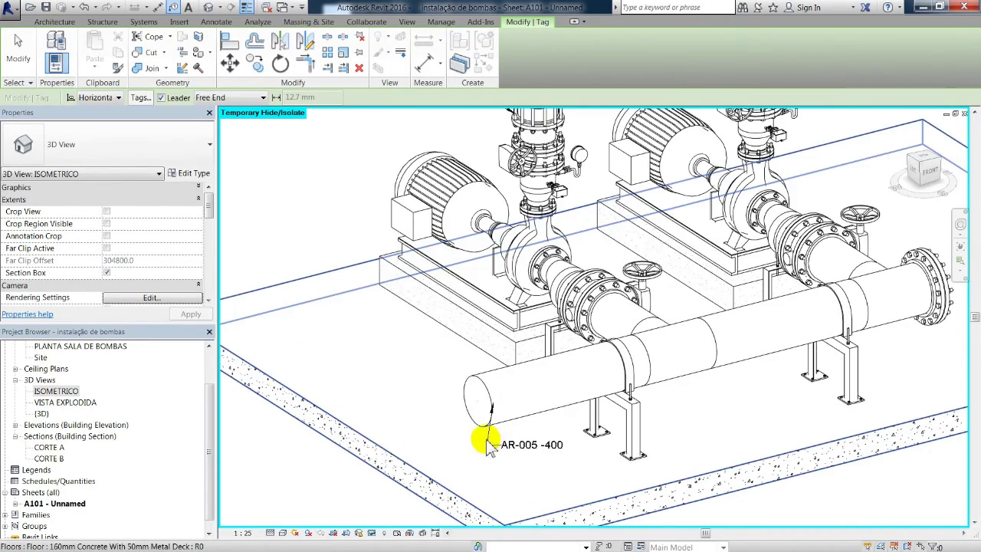
left_click(488, 443)
key("Escape")
left_click(531, 448)
left_click_drag(532, 449, 558, 444)
key("Escape")
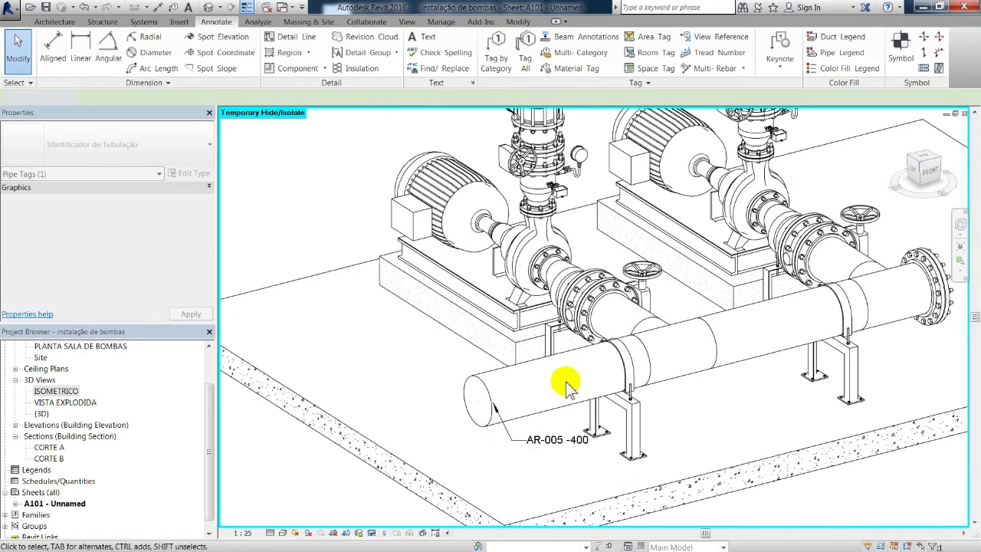
- Deactivate the ISOMETRICO viewport and return to the sheet
scroll(420, 326, "down", 4)
scroll(547, 164, "down", 2)
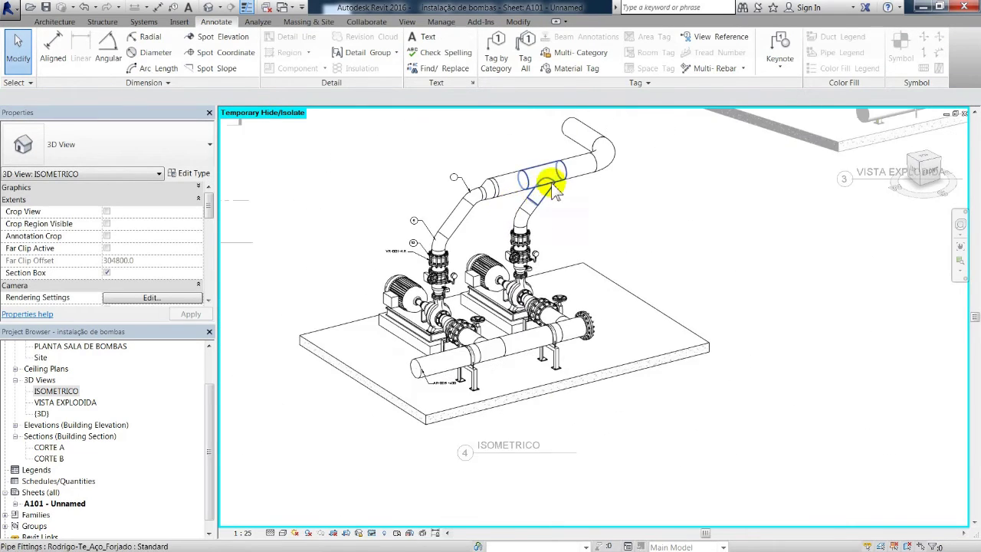
double_click(353, 388)
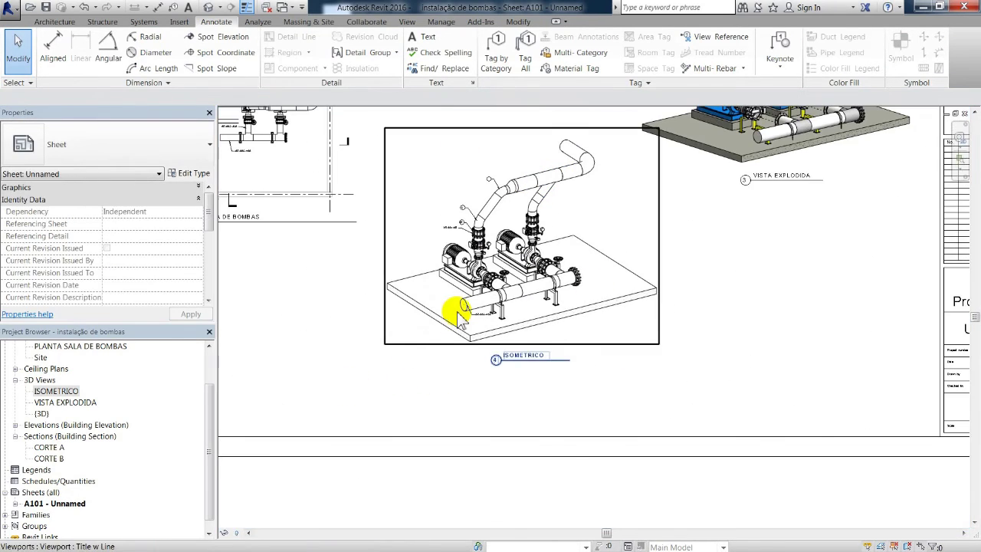
middle_click(459, 310)
middle_click(460, 310)
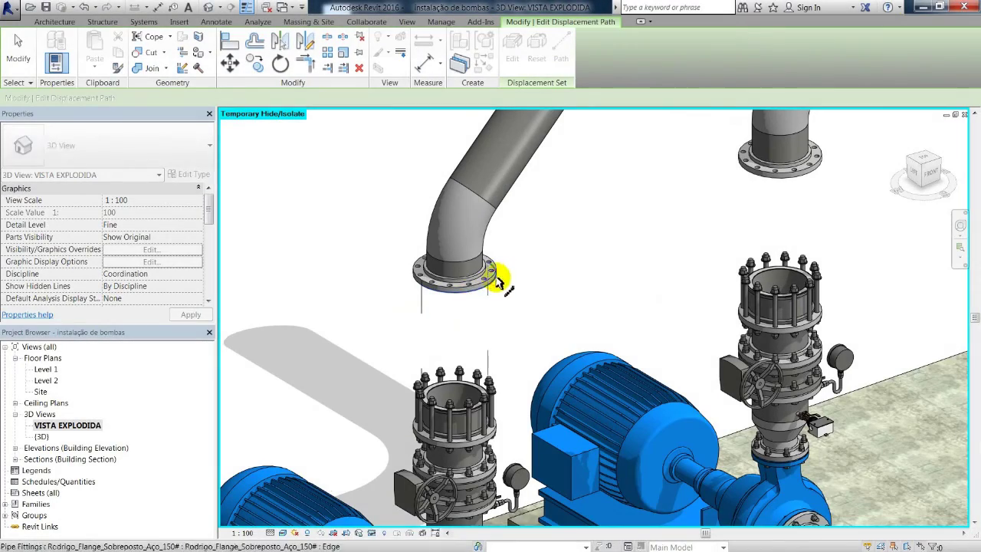
- In VISTA EXPLODIDA, add two displacement paths from opposite edges of the rear pump's raised discharge flange
left_click(742, 164)
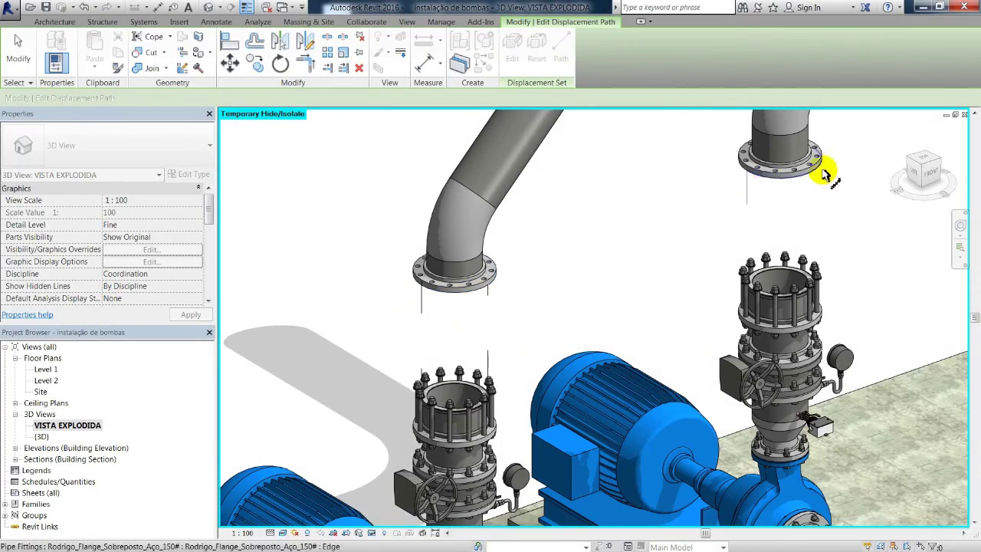
left_click(791, 182)
middle_click_drag(758, 204, 707, 228)
key("Escape")
- Change the style of one displacement path on the rear pump's discharge flange
left_click(699, 224)
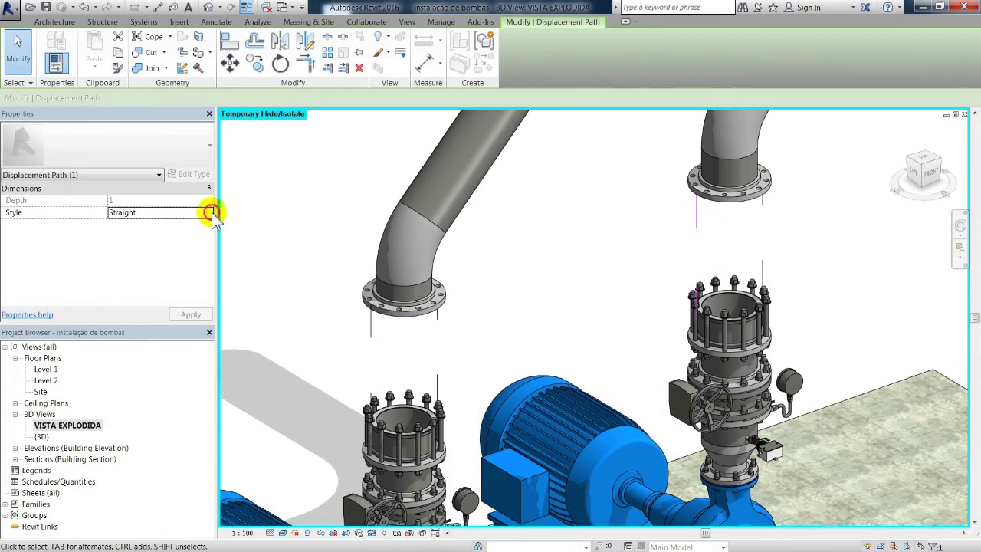
left_click(208, 212)
left_click(164, 230)
scroll(593, 239, "down", 4)
left_click(594, 239)
- Displace the open end pipe of the suction header towards the front edge of the slab
scroll(594, 239, "down", 3)
middle_click_drag(682, 260, 619, 274)
middle_click_drag(533, 322, 449, 272)
scroll(420, 384, "up", 2)
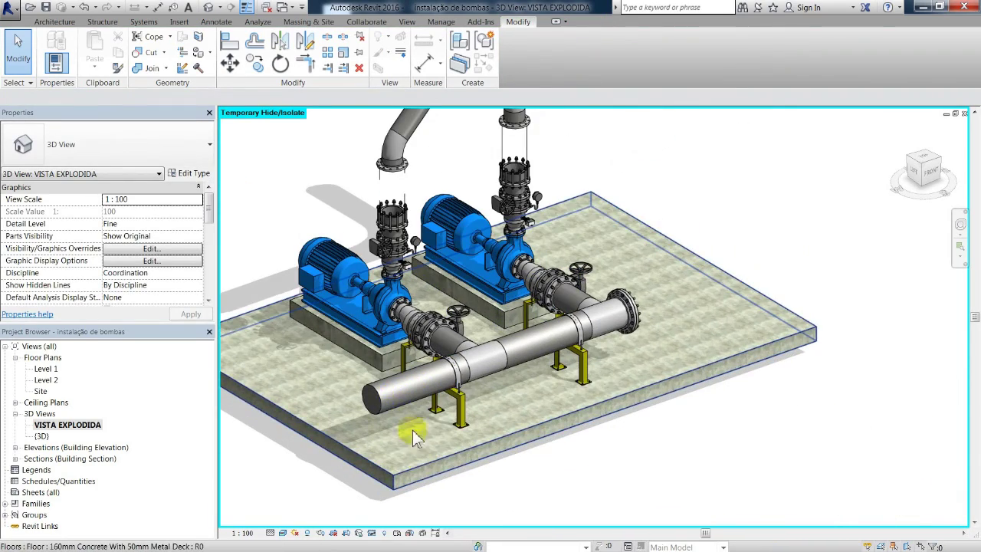
left_click(422, 458)
left_click(402, 387)
left_click(398, 34)
scroll(414, 375, "up", 3)
left_click_drag(387, 384, 451, 449)
- Edit the displaced pipe's displacement set and add the front pipe support to it
left_click(515, 49)
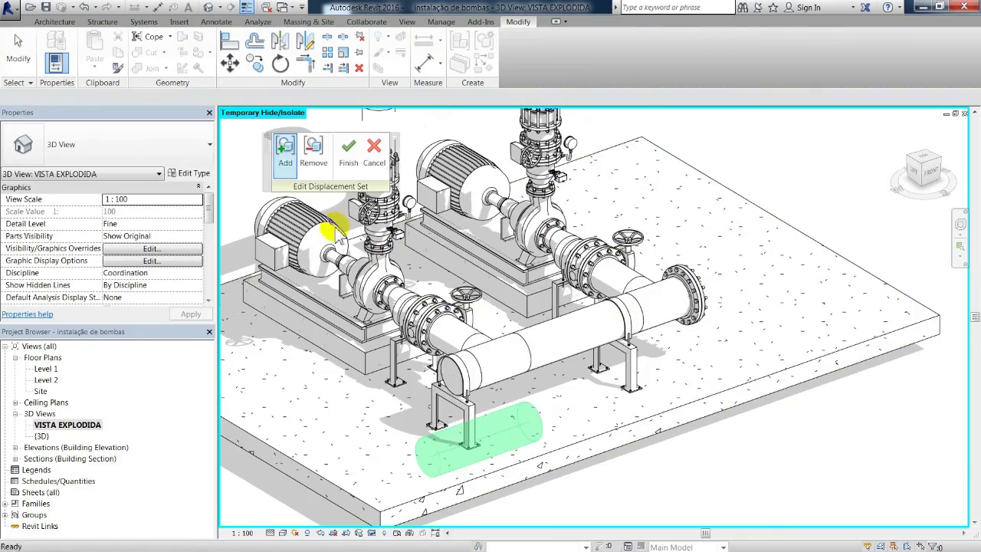
left_click(468, 383)
left_click(314, 153)
left_click(273, 344)
left_click(291, 157)
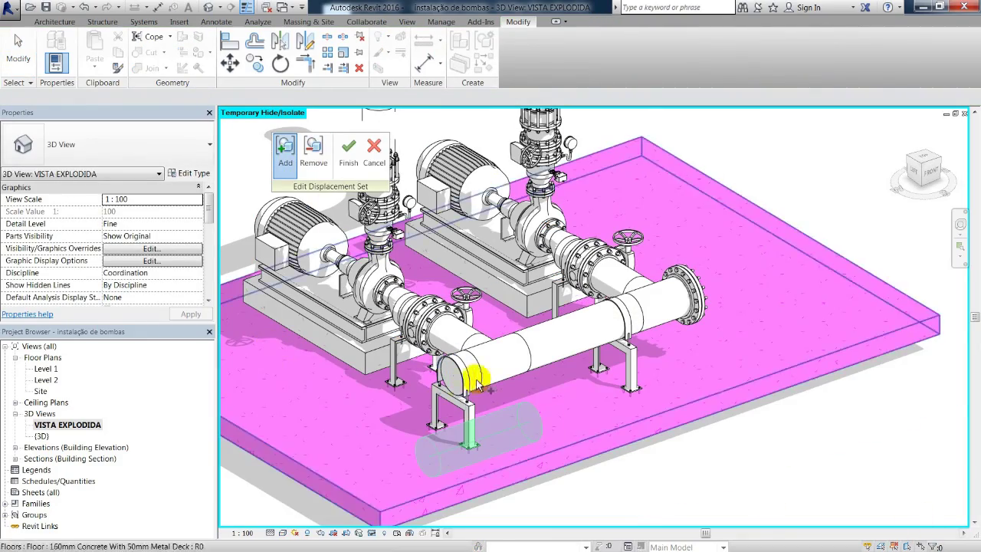